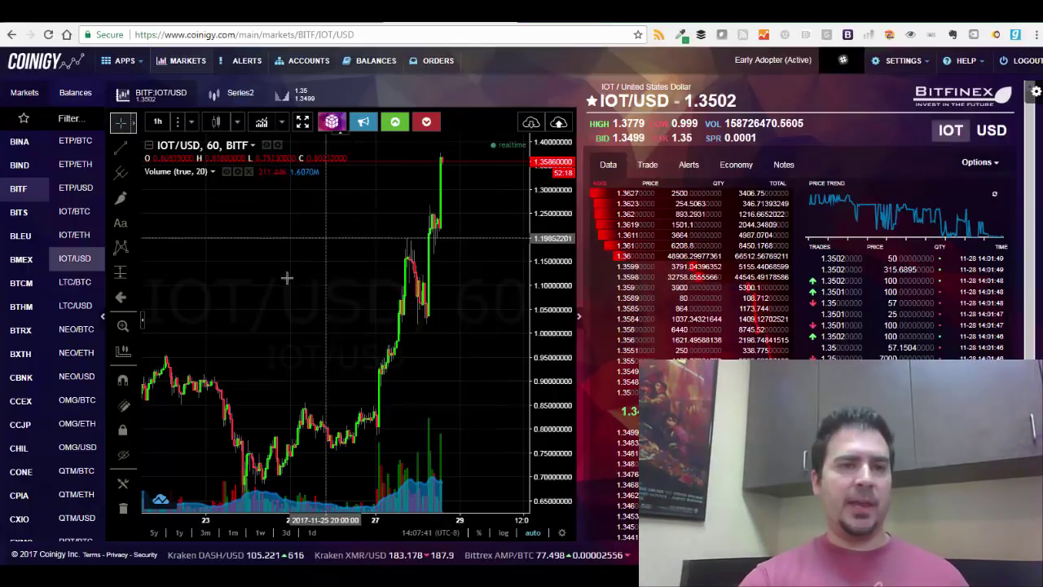
# Pan the IOT/USD chart and zoom out and back in to review different time ranges
pyautogui.moveTo(286, 277)
pyautogui.mouseDown()
pyautogui.moveTo(314, 278)
pyautogui.moveTo(266, 283)
pyautogui.mouseUp()
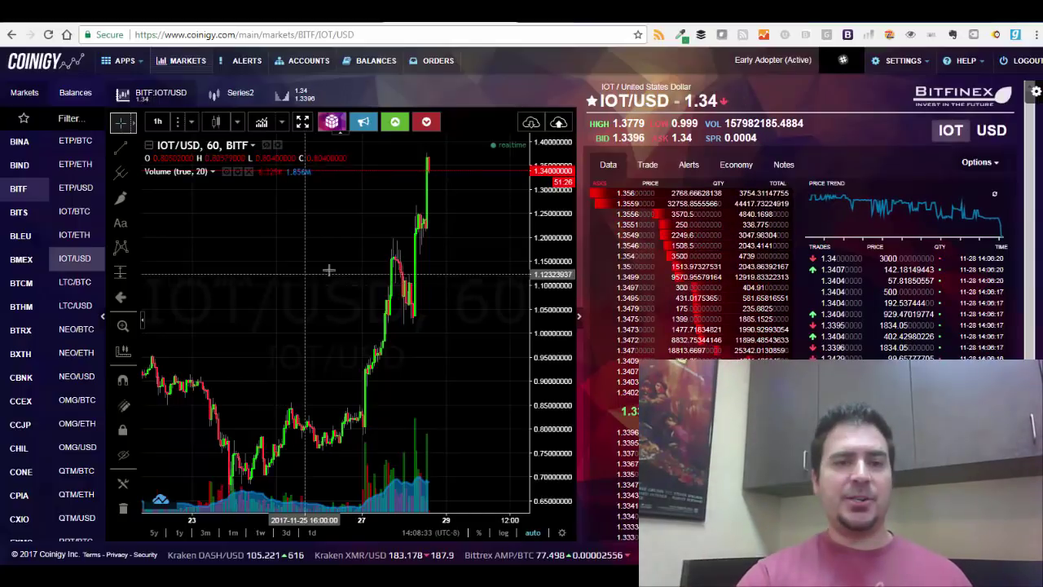
pyautogui.scroll(-5, 328, 270)
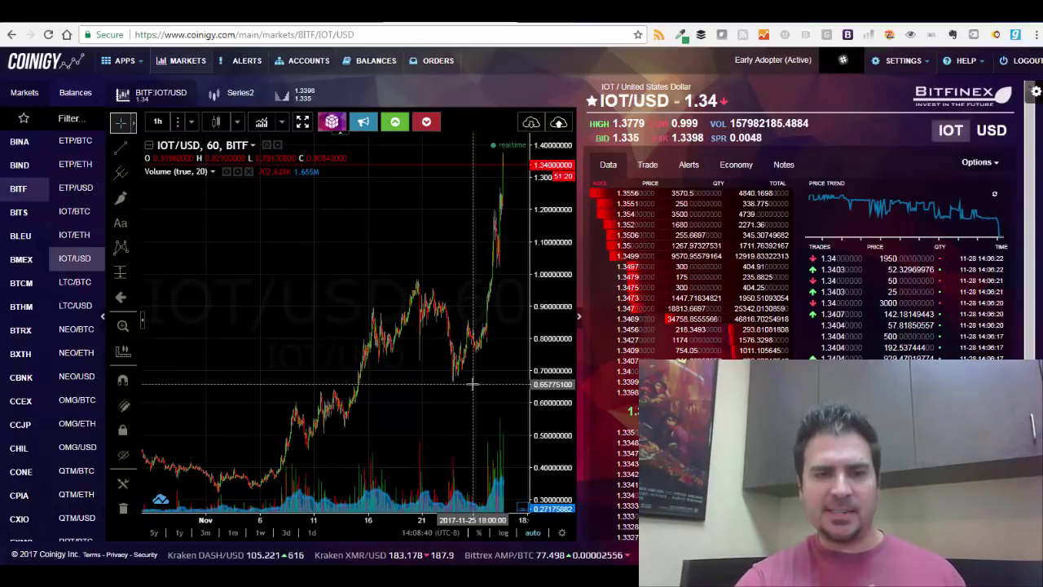
pyautogui.scroll(5, 359, 365)
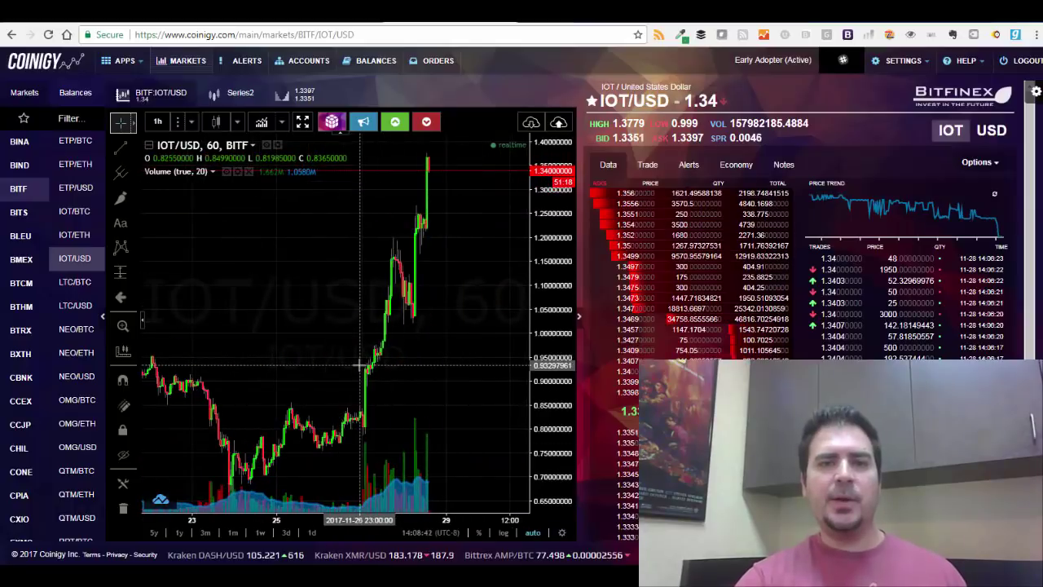
pyautogui.scroll(4, 359, 366)
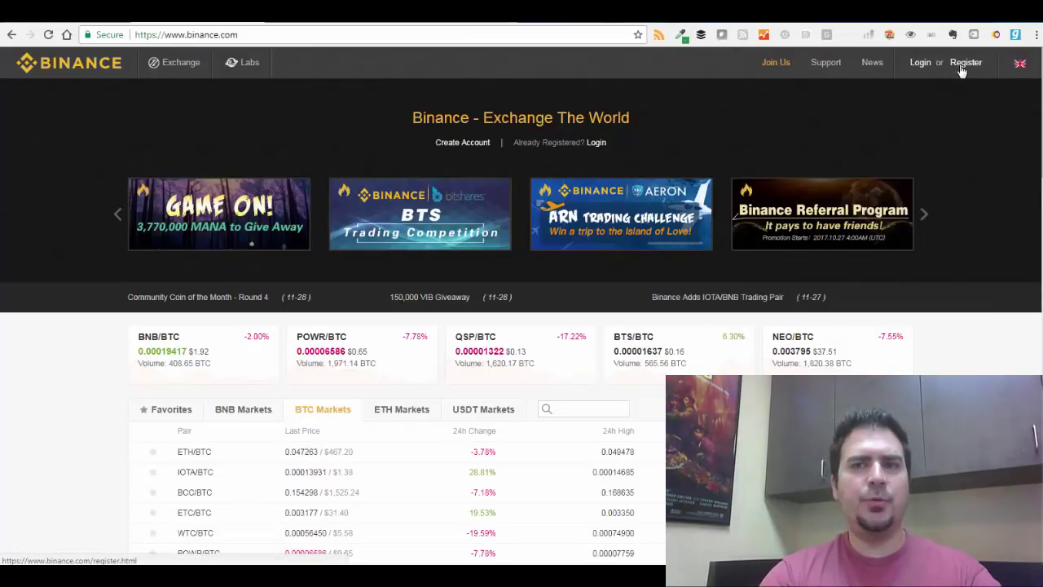
# Start a new Binance account with the Register button on the home page
pyautogui.click(965, 63)
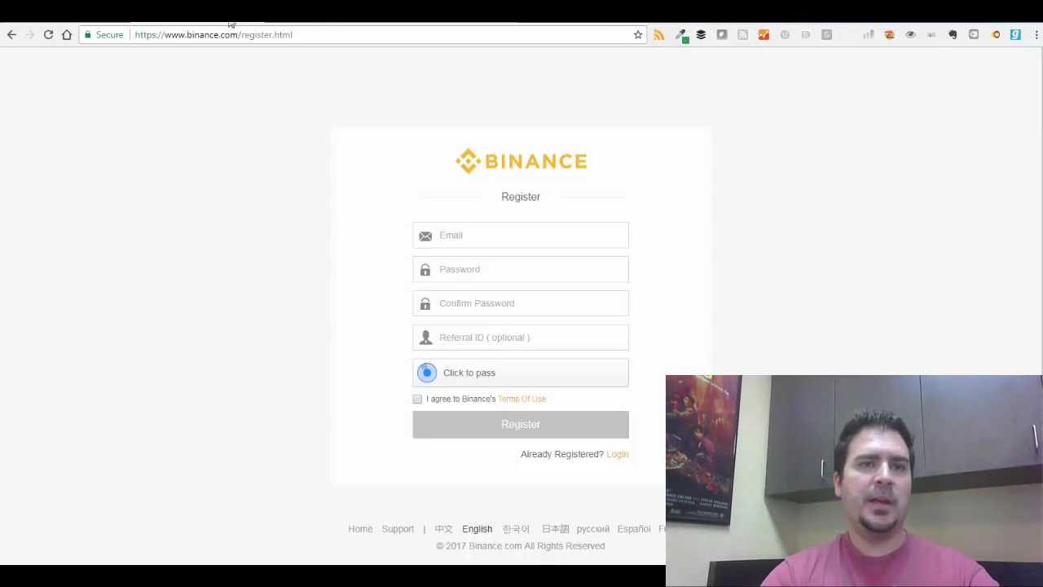
# Enter the account e-mail address and a password in the registration form
pyautogui.click(480, 235)
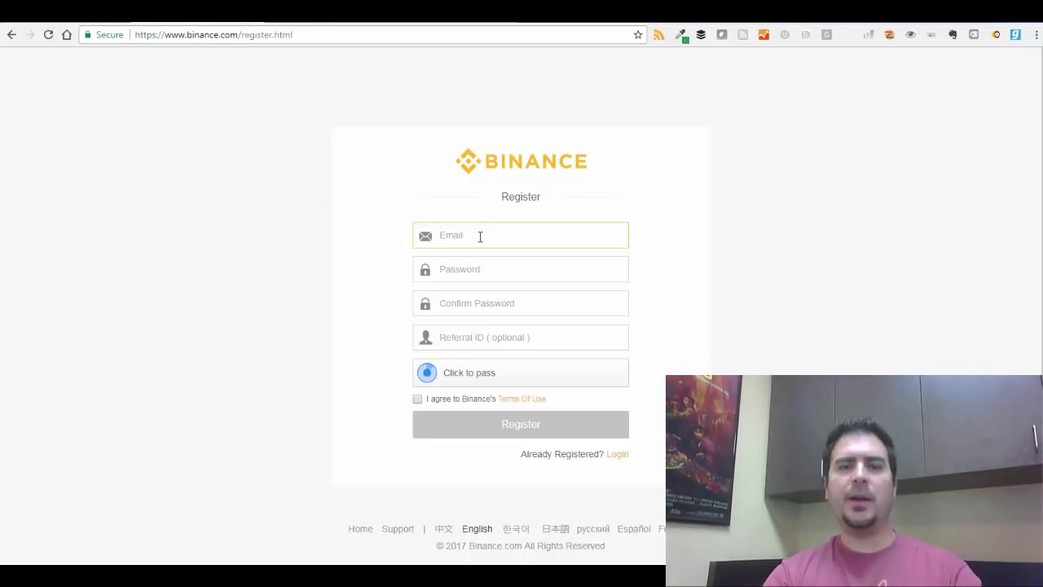
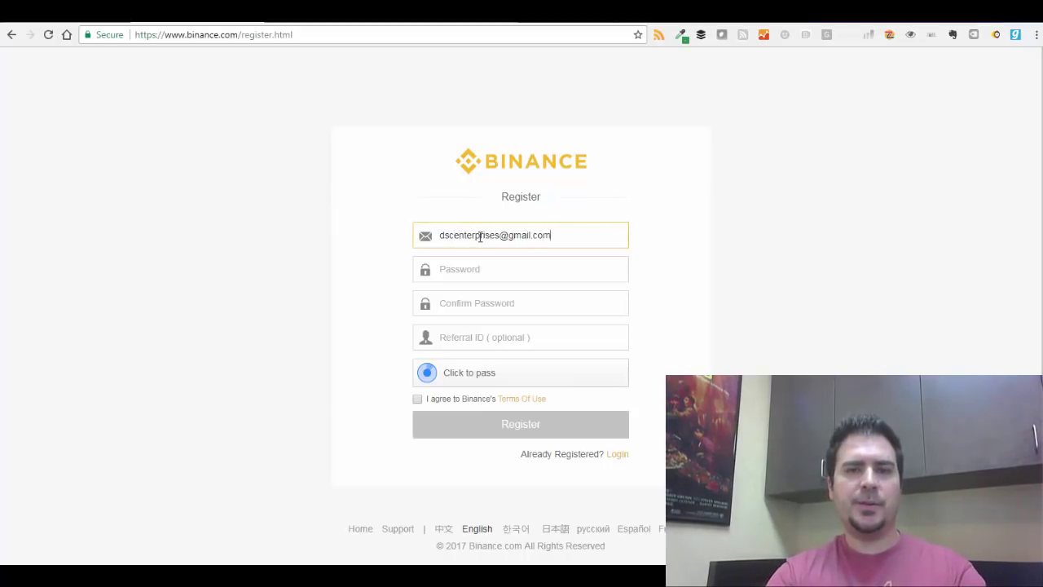
pyautogui.press('Tab')
pyautogui.write('x')
pyautogui.press('BackSpace')
pyautogui.write('xxxxxx')
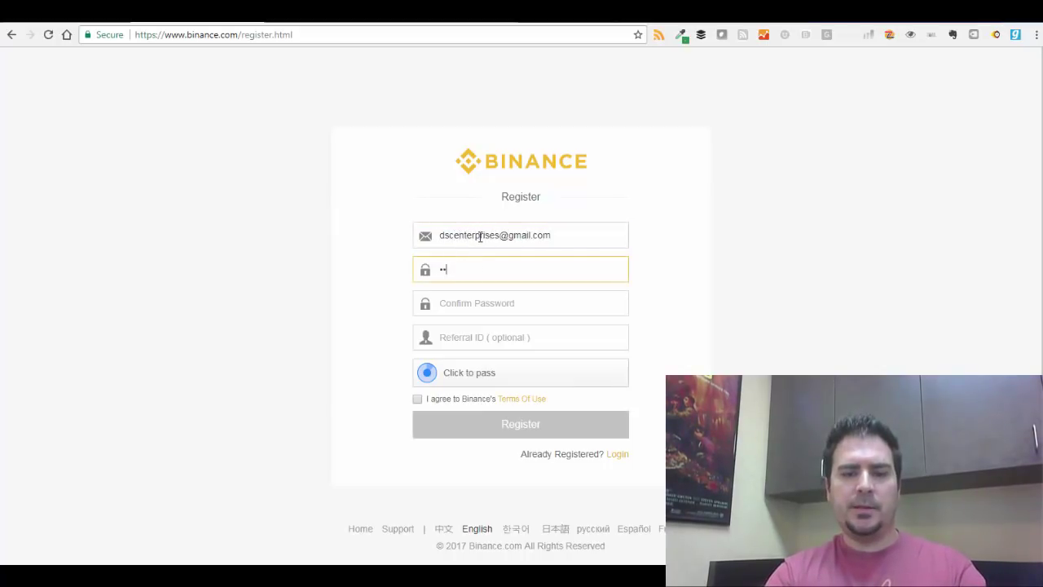
pyautogui.write('xx')
pyautogui.press('Tab')
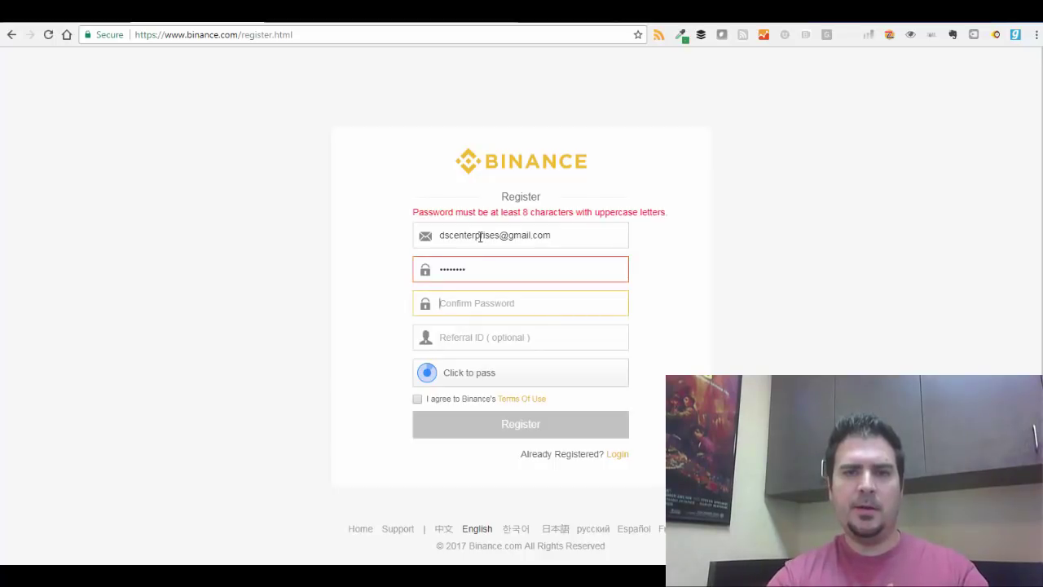
# Retype the matching password confirmation and start the slide verification check
pyautogui.moveTo(482, 263); pyautogui.dragTo(402, 275)
pyautogui.write('x')
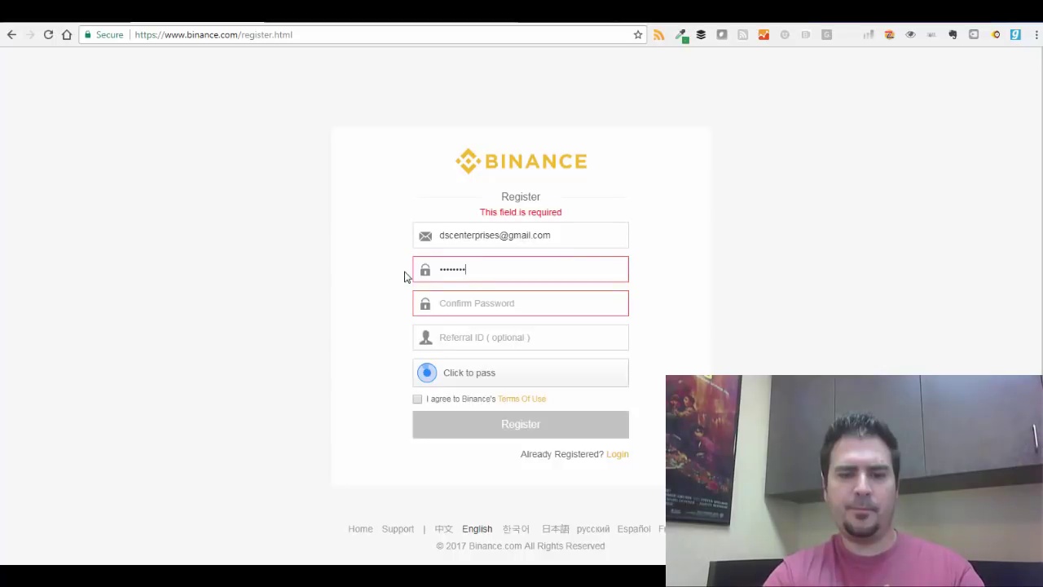
pyautogui.press('Tab')
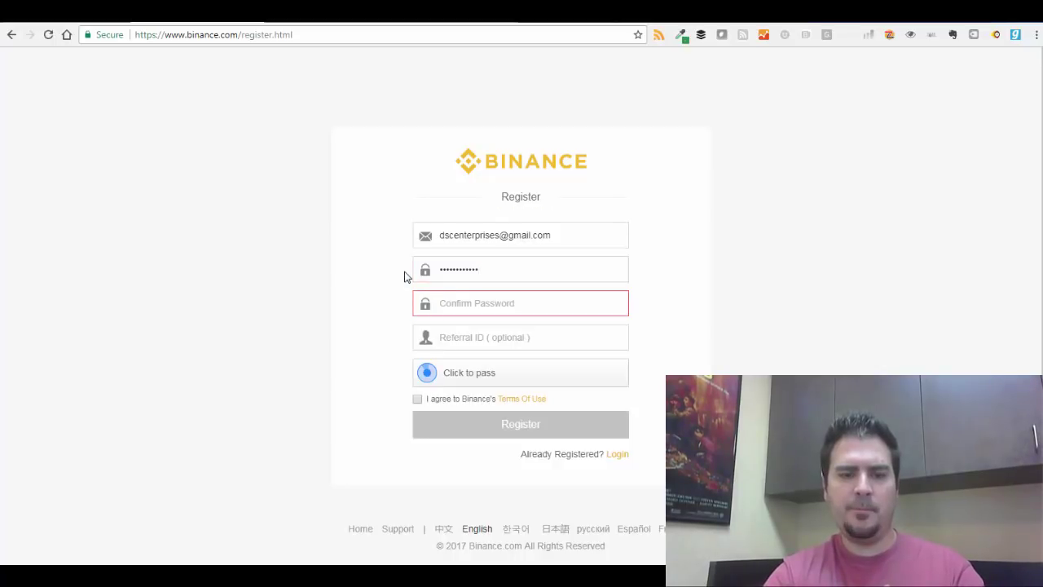
pyautogui.write('xxxxxxxxxxx')
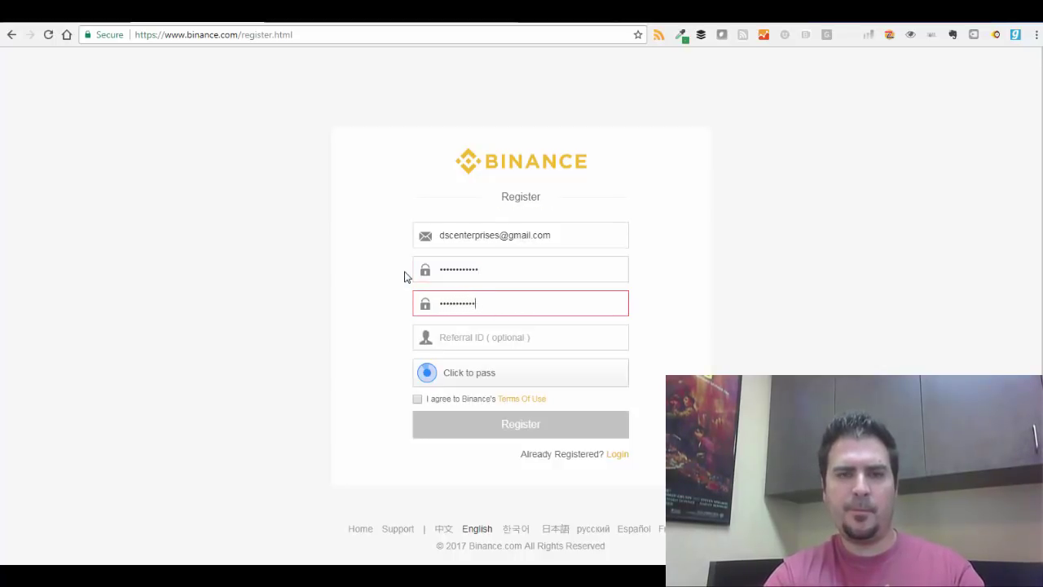
pyautogui.write('x')
pyautogui.click(484, 338)
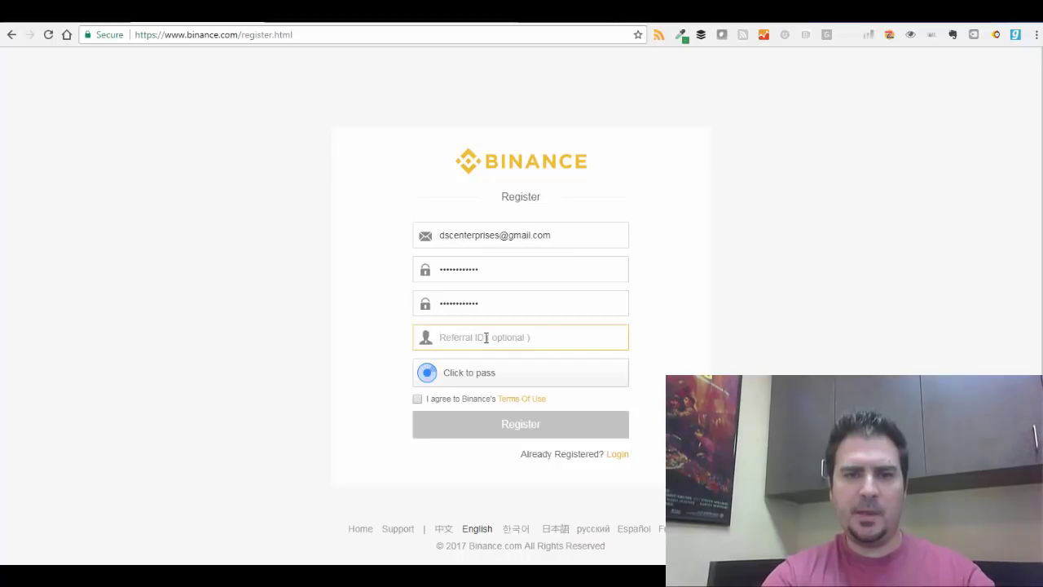
pyautogui.click(515, 380)
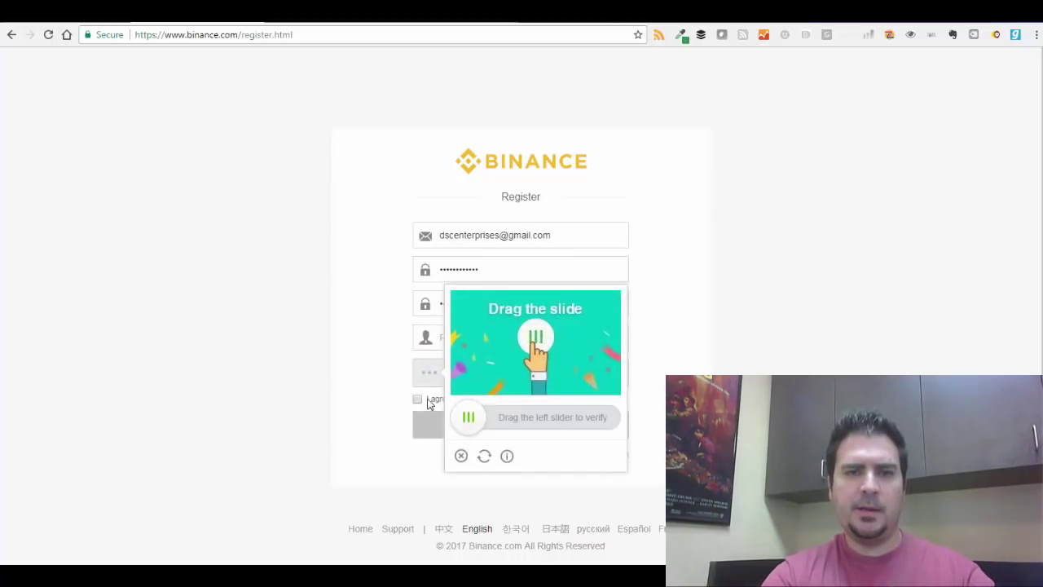
# Fit the captcha puzzle piece after several tries, accept the Terms of Use, and submit the registration
pyautogui.moveTo(463, 414); pyautogui.dragTo(622, 422)
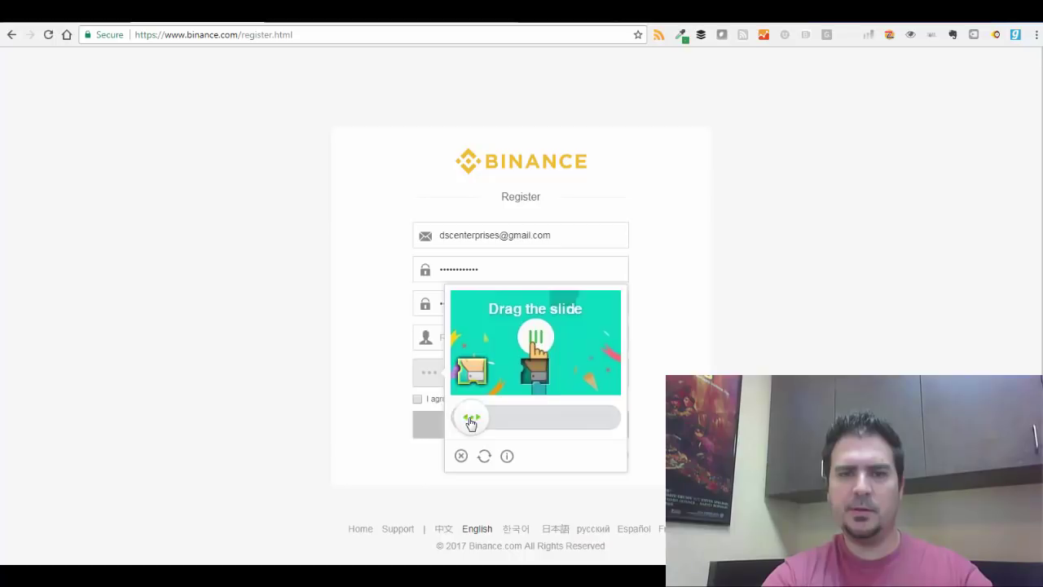
pyautogui.moveTo(470, 422); pyautogui.dragTo(630, 429)
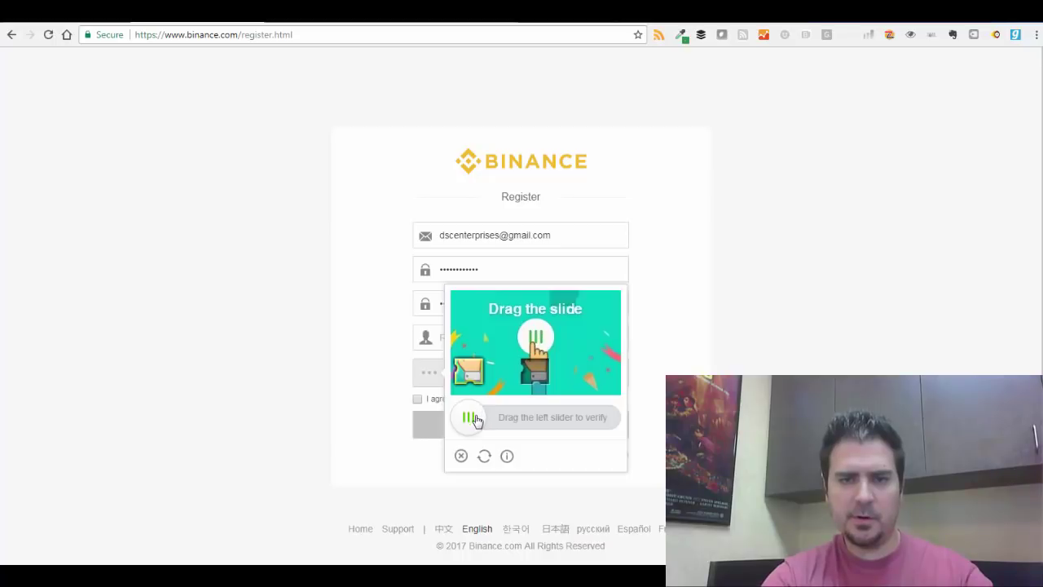
pyautogui.moveTo(476, 419); pyautogui.dragTo(545, 435)
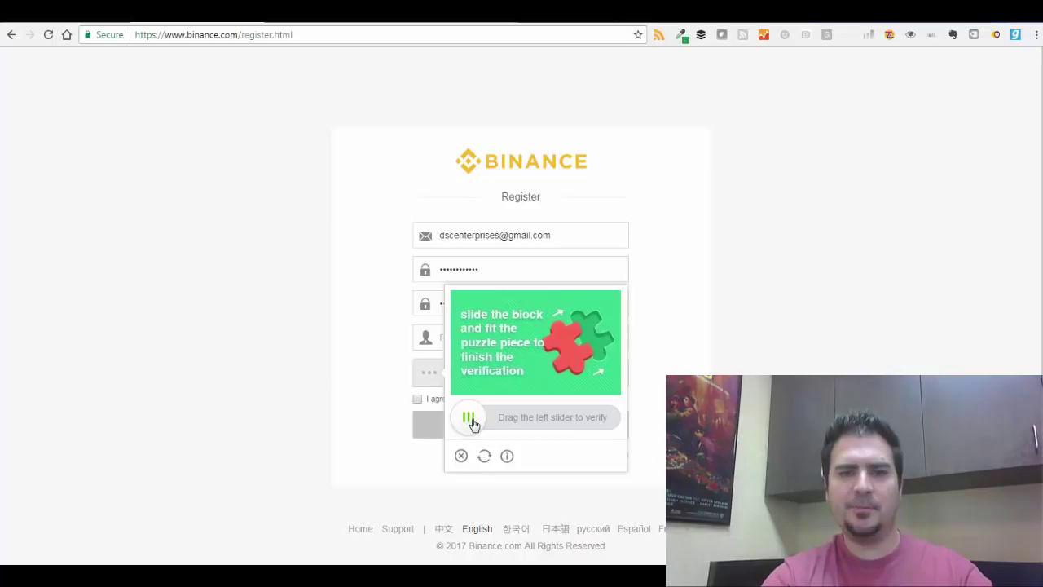
pyautogui.moveTo(471, 418); pyautogui.dragTo(523, 429)
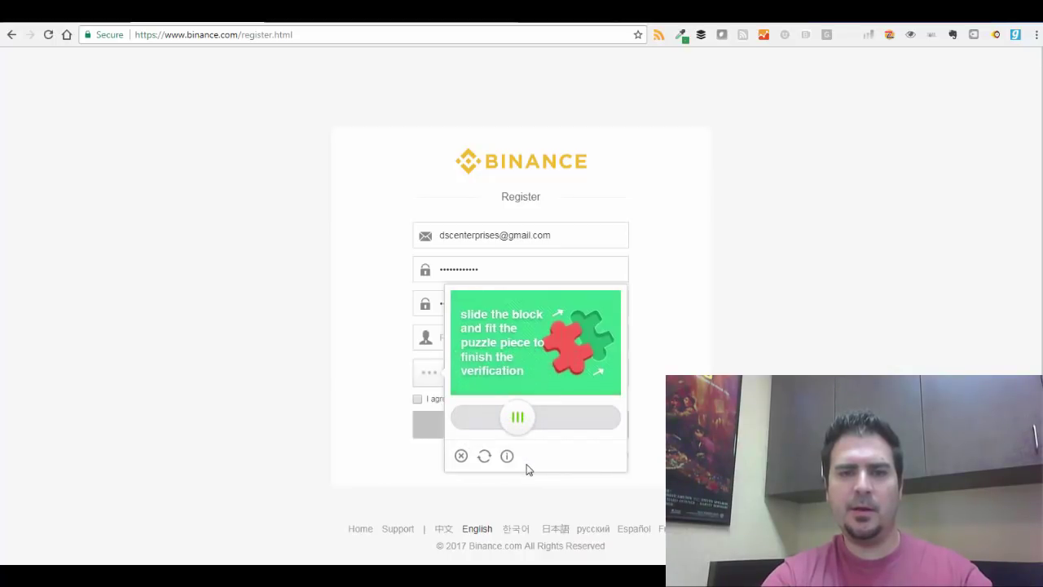
pyautogui.click(417, 398)
pyautogui.click(505, 423)
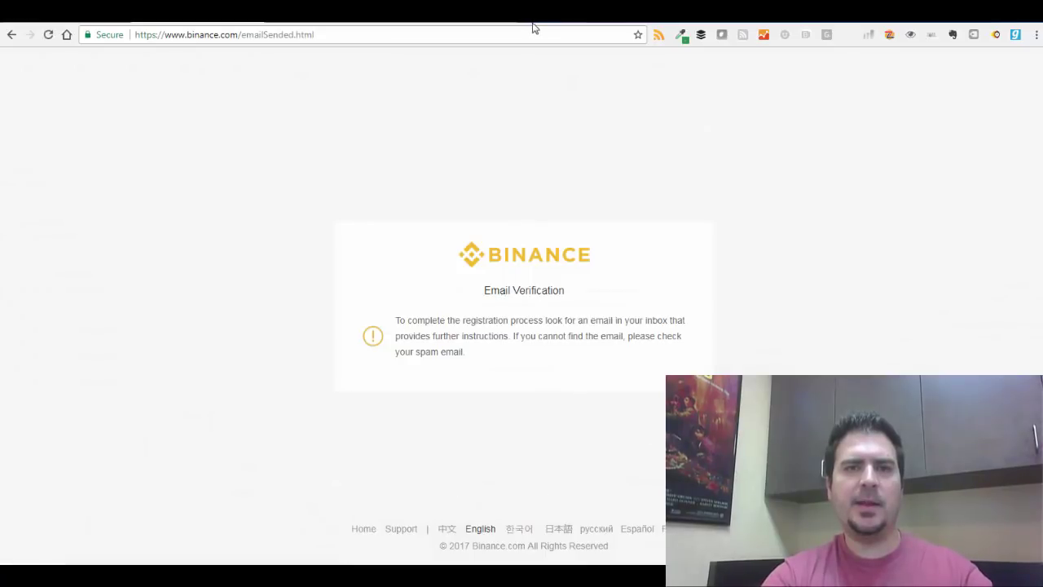
# Load Gmail in a new tab and sign out of the current Google account
pyautogui.hotkey('ctrl', 't')
pyautogui.write('gmail.com')
pyautogui.press('Return')
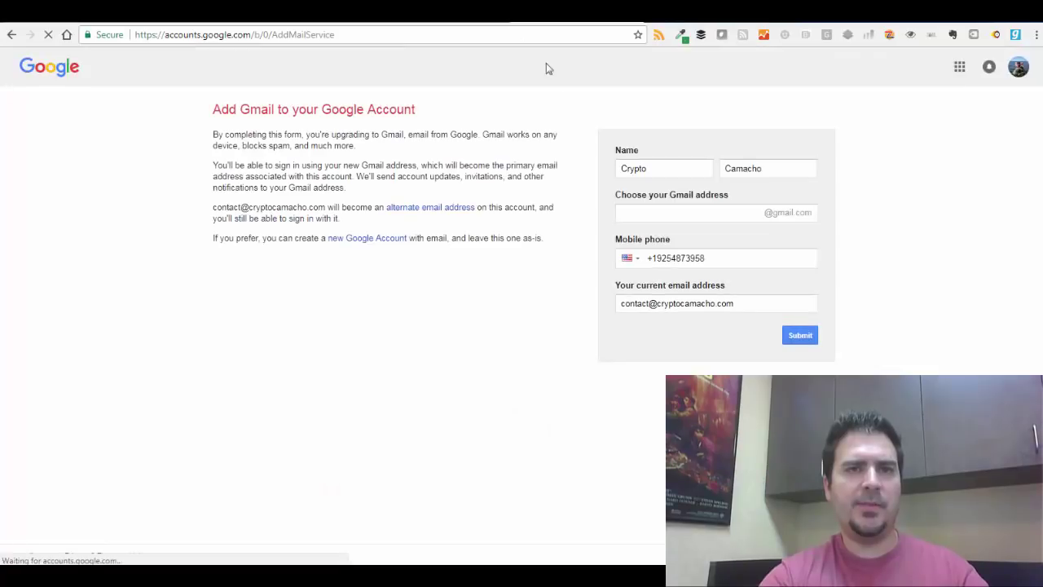
pyautogui.click(528, 36)
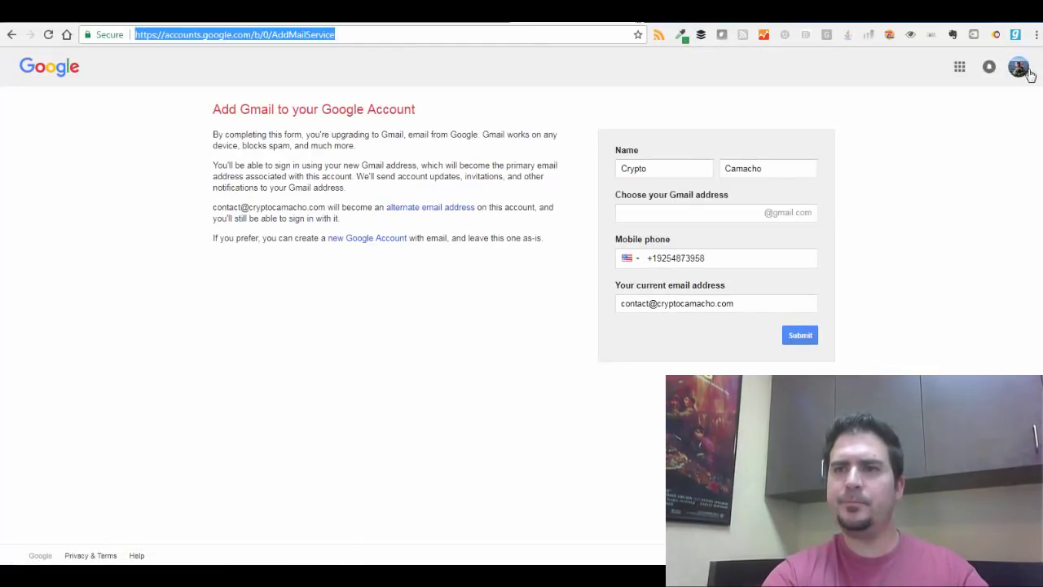
pyautogui.click(1020, 69)
pyautogui.click(990, 190)
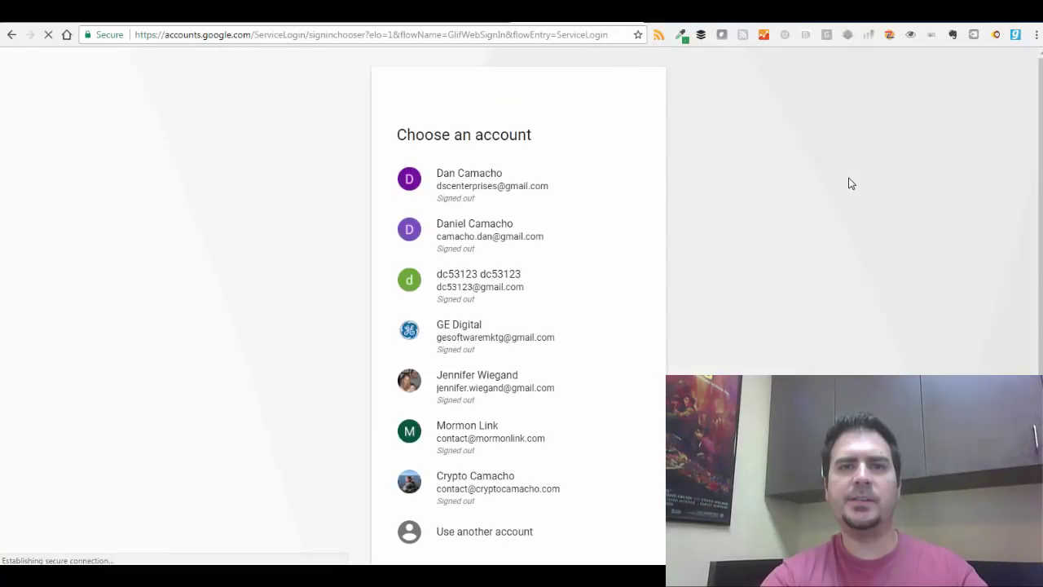
# Sign in to the Google account used for Binance and go to its Gmail inbox
pyautogui.click(501, 203)
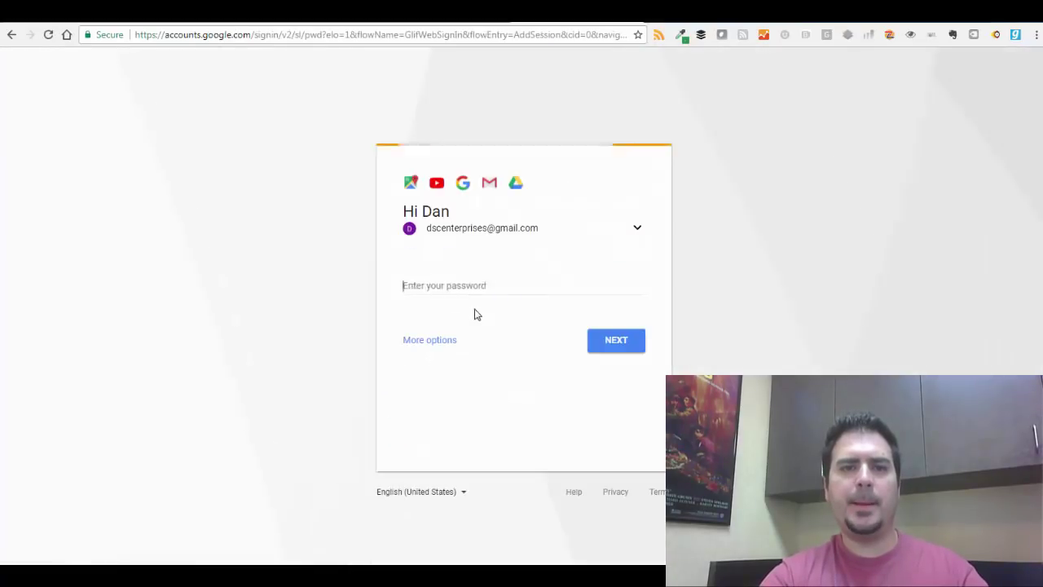
pyautogui.click(465, 291)
pyautogui.write('••••••')
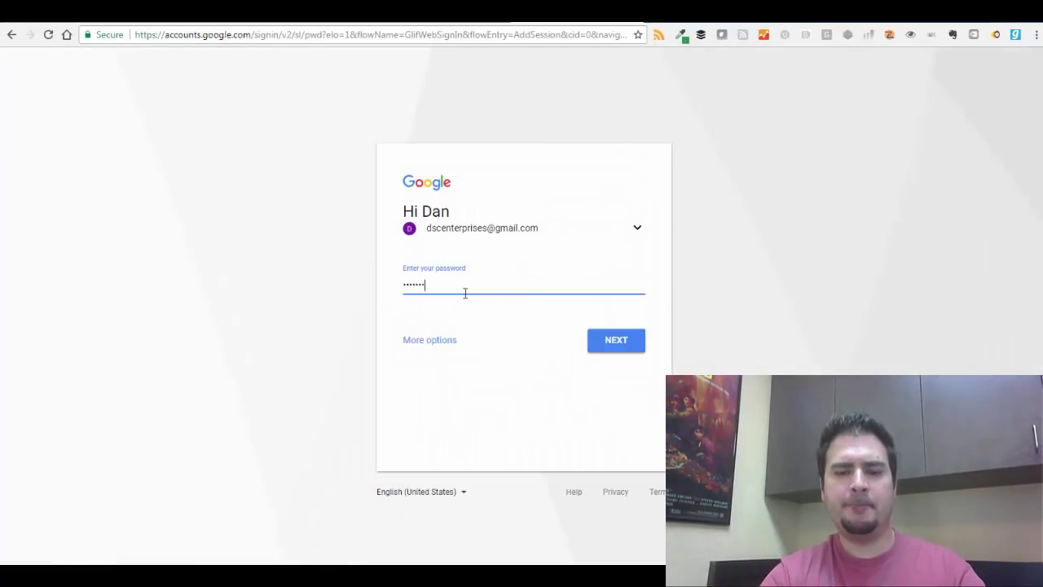
pyautogui.write('•••')
pyautogui.press('Return')
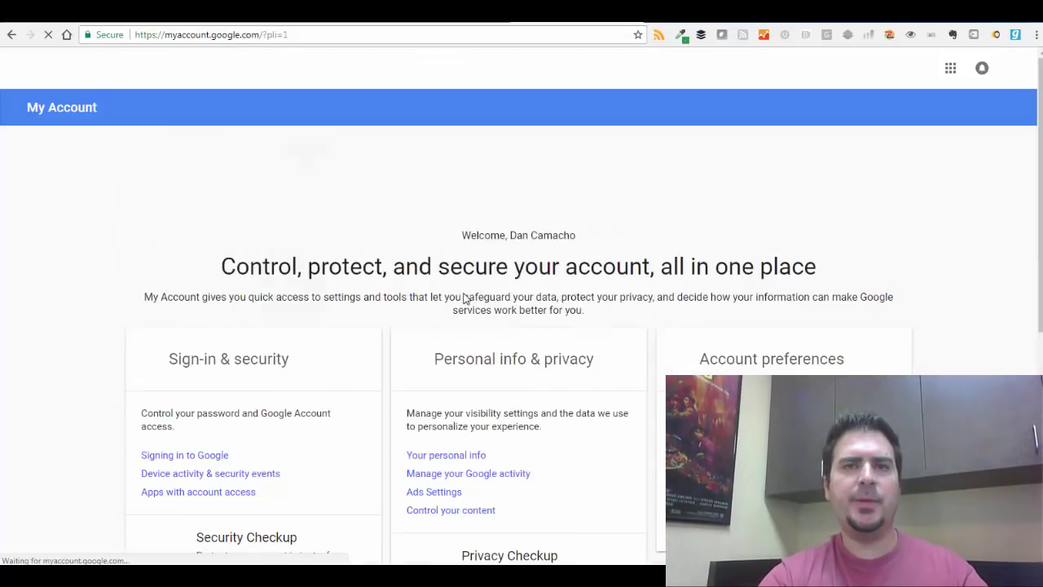
pyautogui.click(190, 36)
pyautogui.write('gmail')
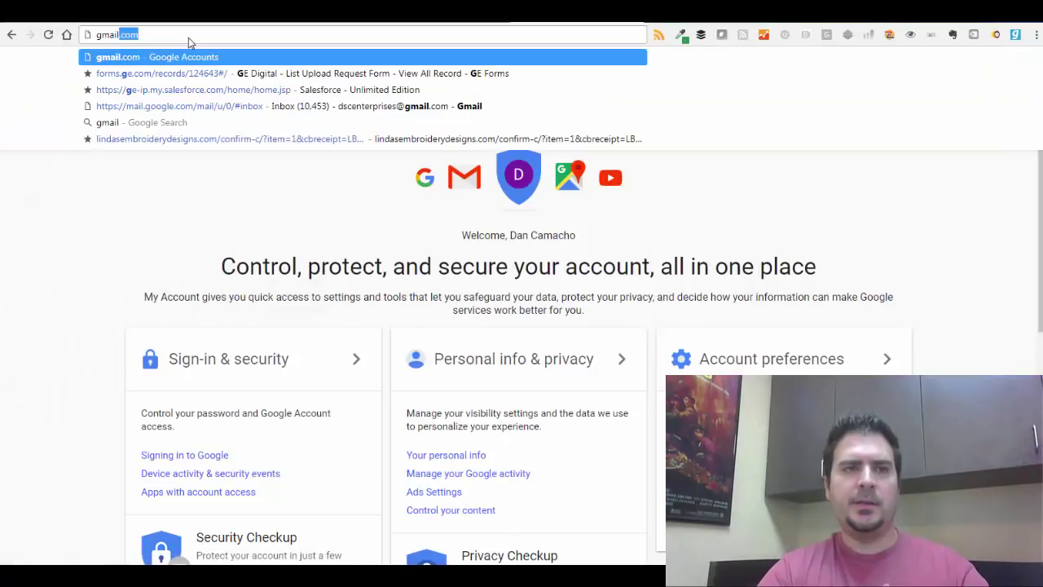
pyautogui.press('Return')
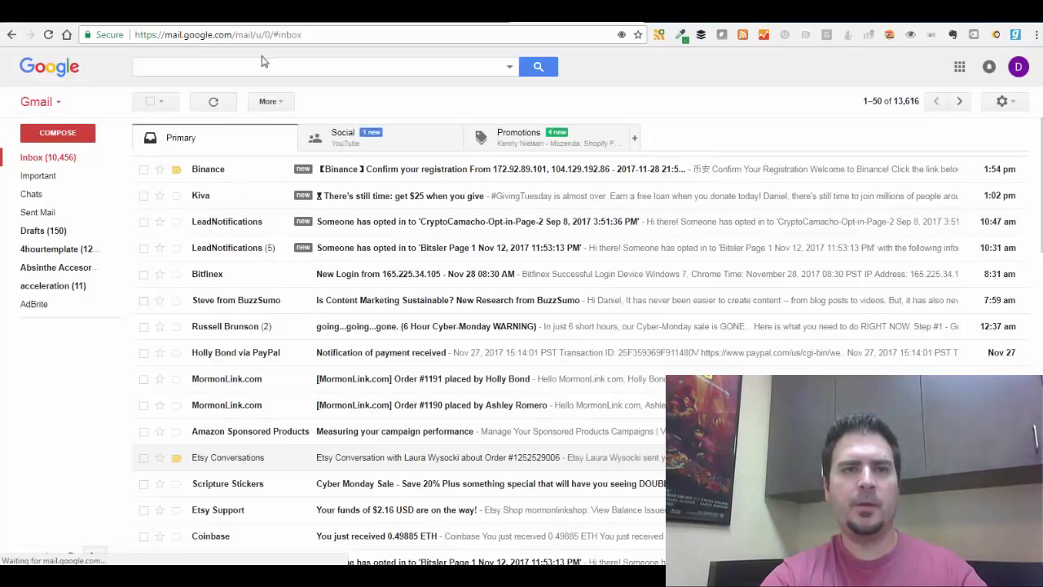
# Verify the e-mail address from Binance's 'Confirm your registration' message
pyautogui.click(236, 170)
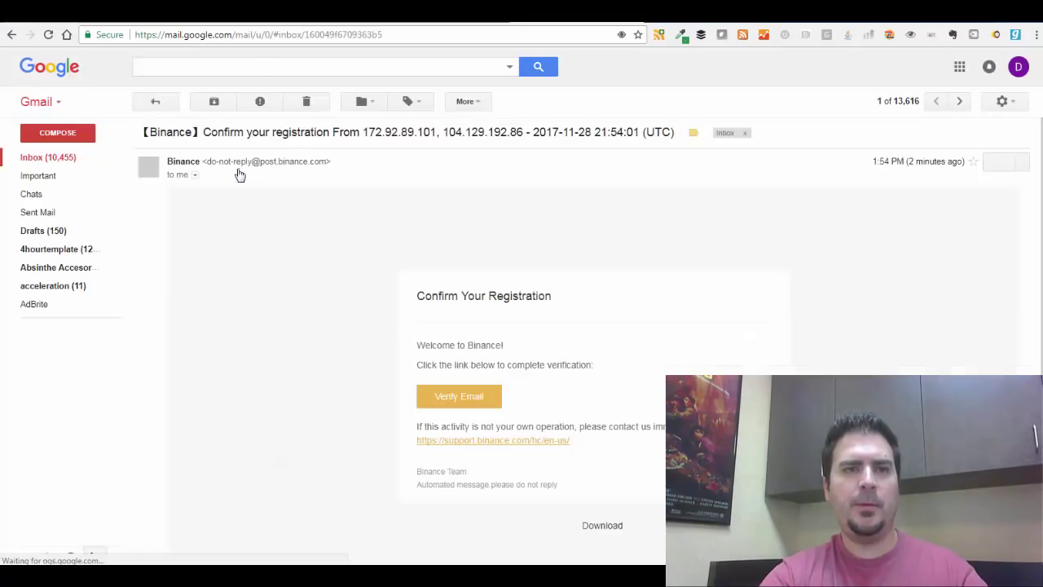
pyautogui.click(456, 397)
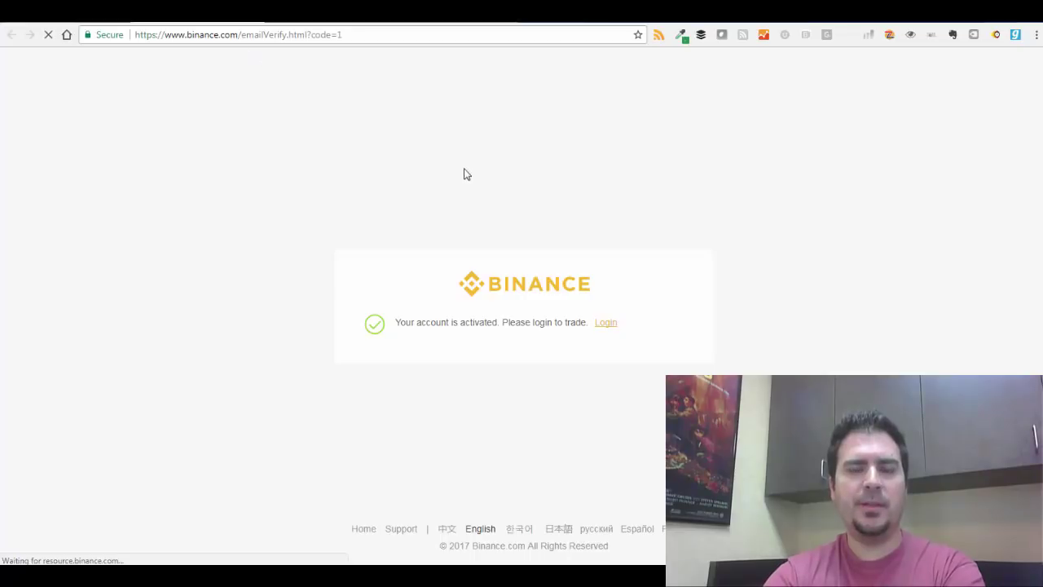
# Log in to Binance with the account e-mail and password, passing the slider check
pyautogui.click(323, 37)
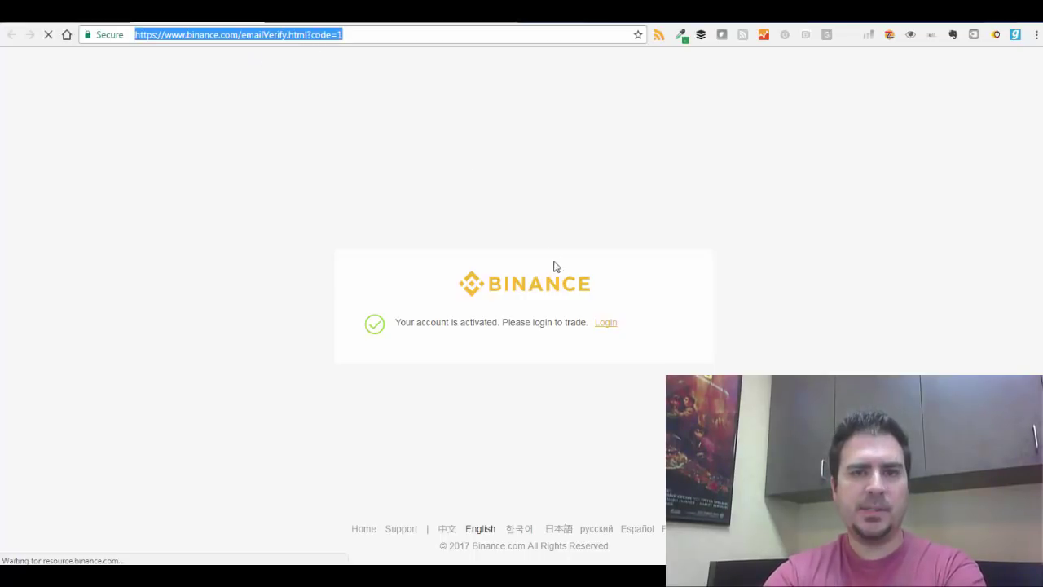
pyautogui.click(608, 324)
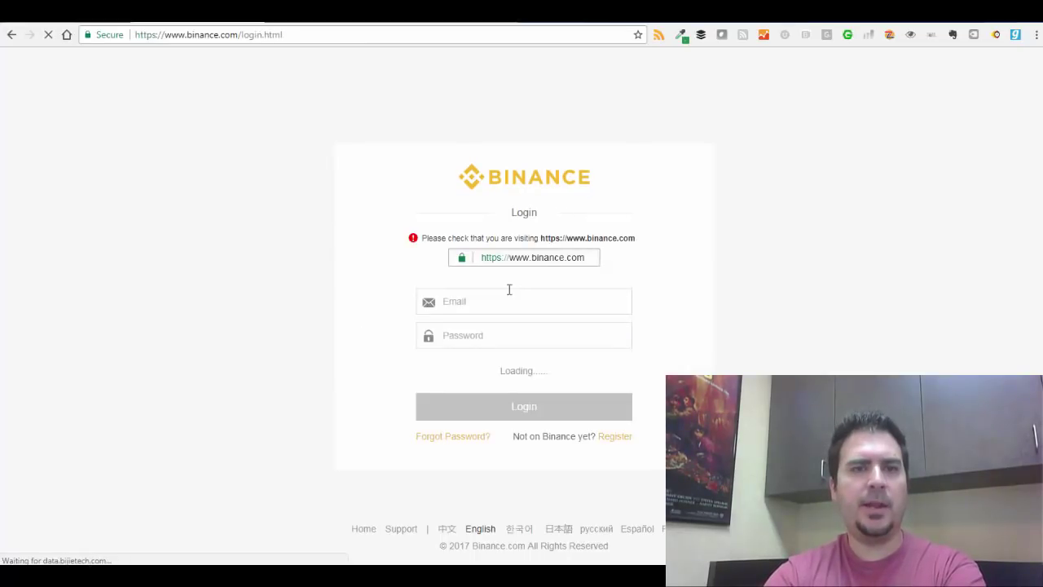
pyautogui.click(476, 300)
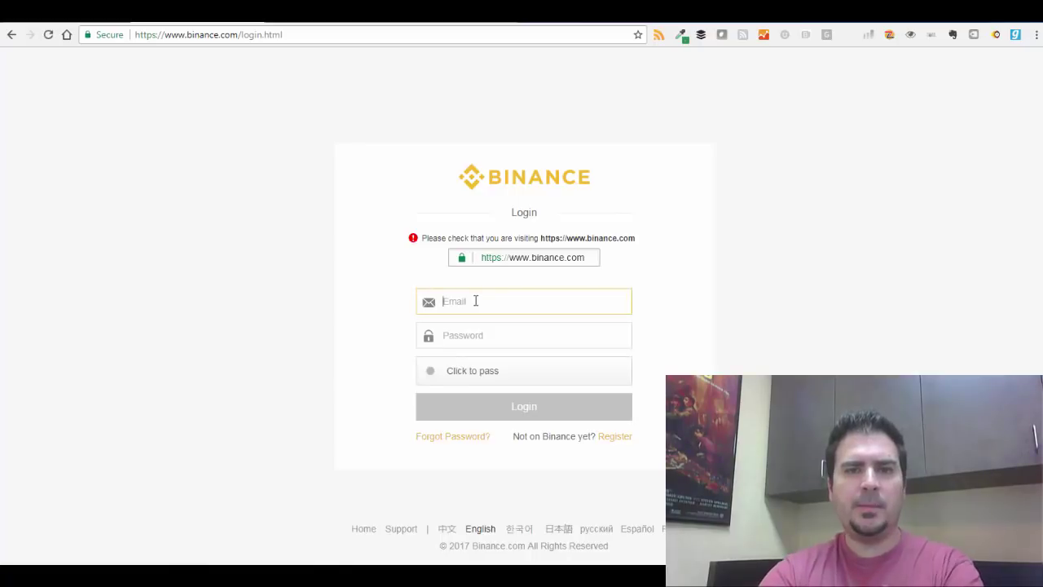
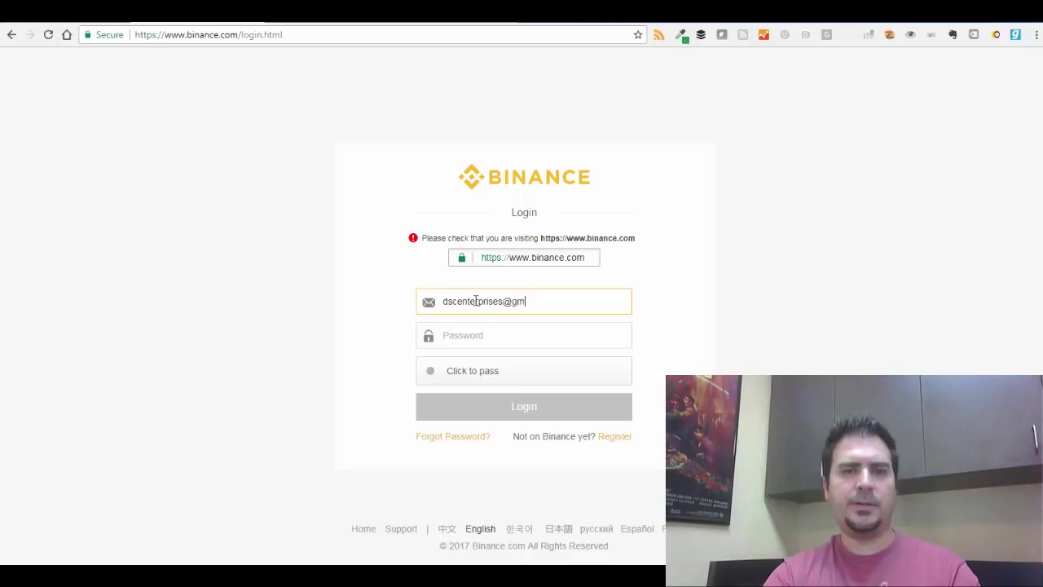
pyautogui.press('Tab')
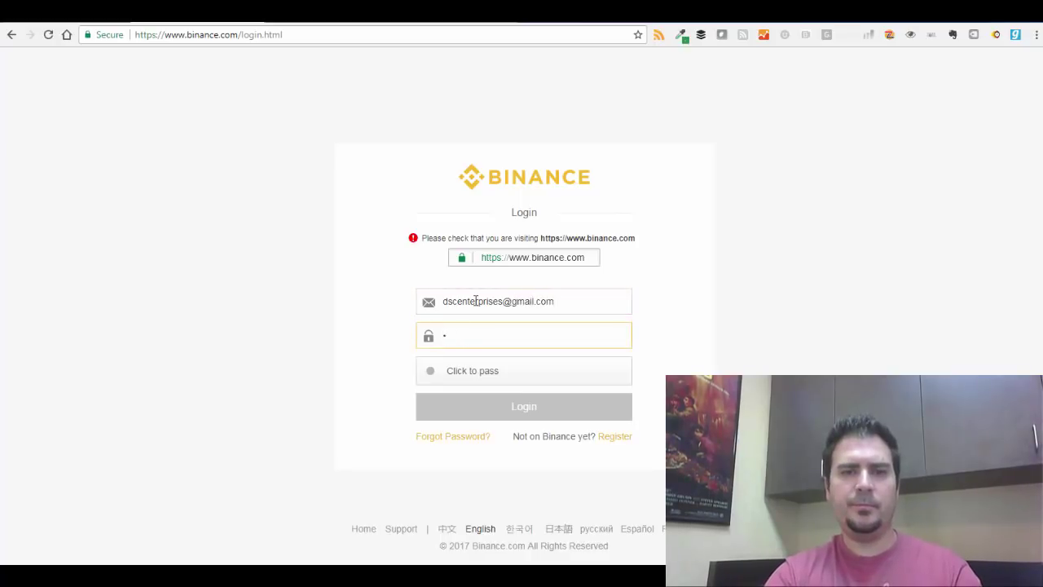
pyautogui.write('********')
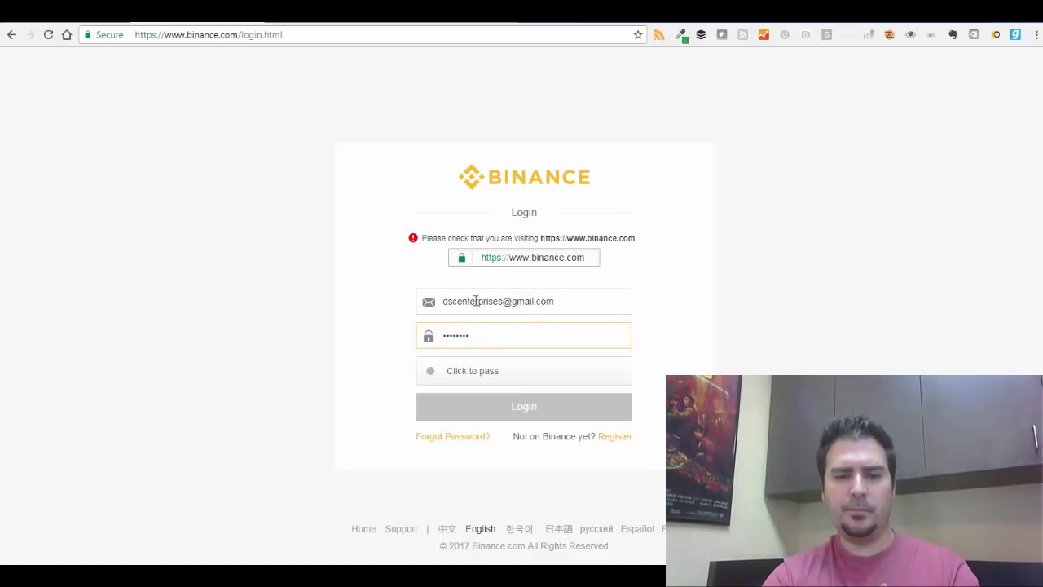
pyautogui.write('****')
pyautogui.click(474, 373)
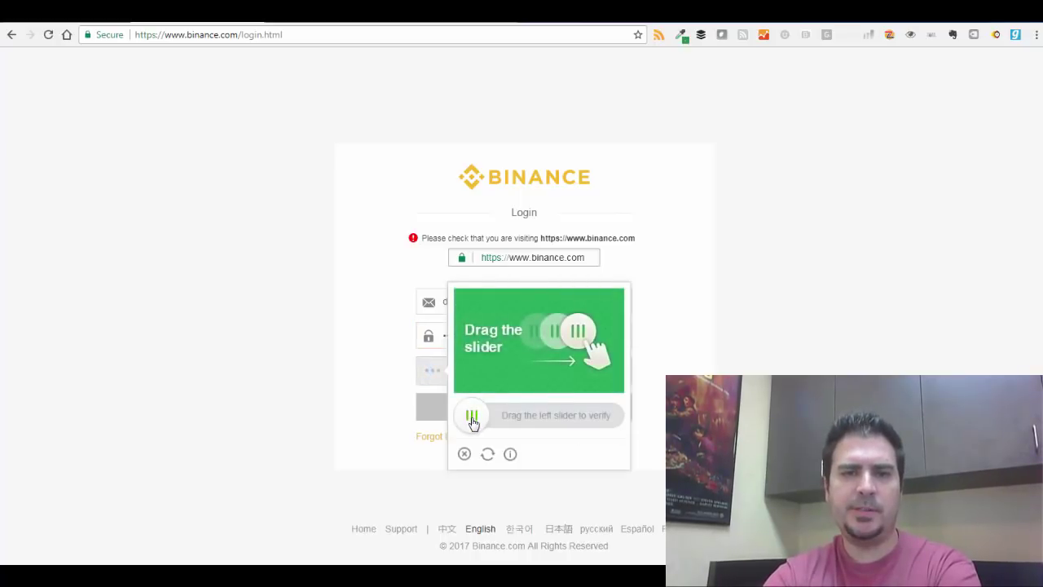
pyautogui.moveTo(473, 423); pyautogui.dragTo(530, 439)
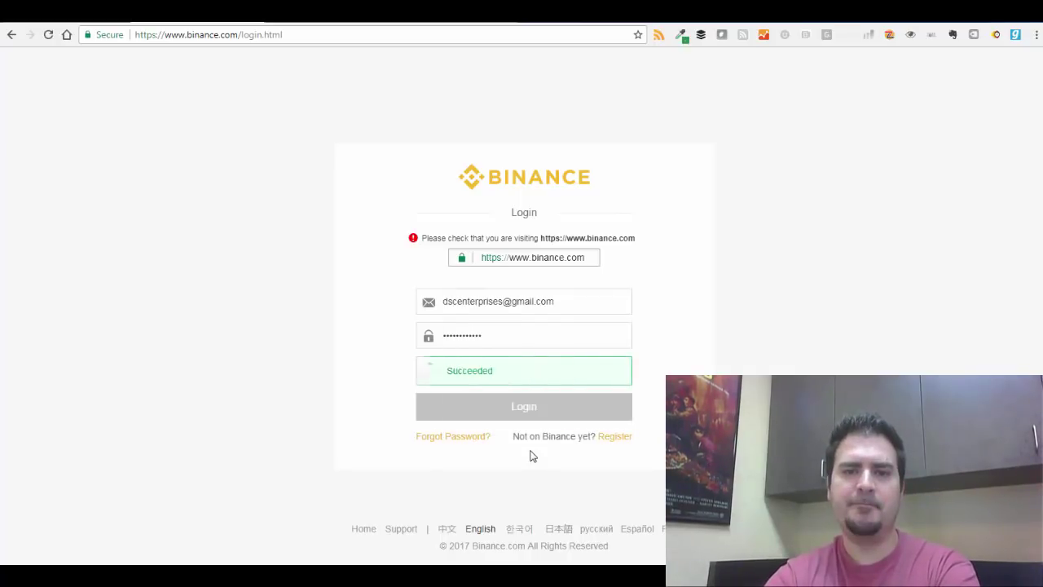
pyautogui.click(527, 414)
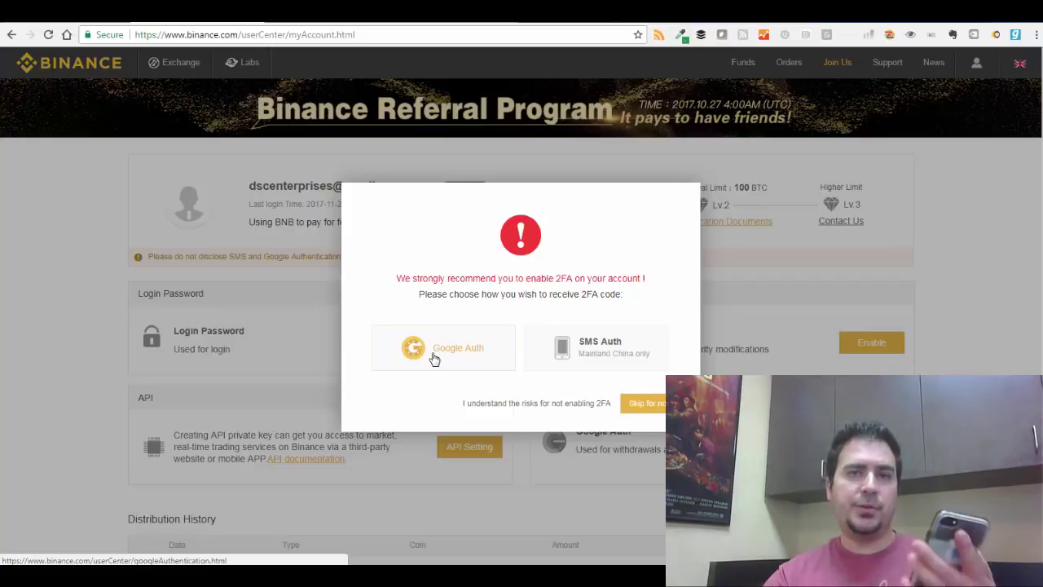
# Enable Google Authenticator 2FA, confirming with the login password and the app's 6-digit code
pyautogui.click(431, 360)
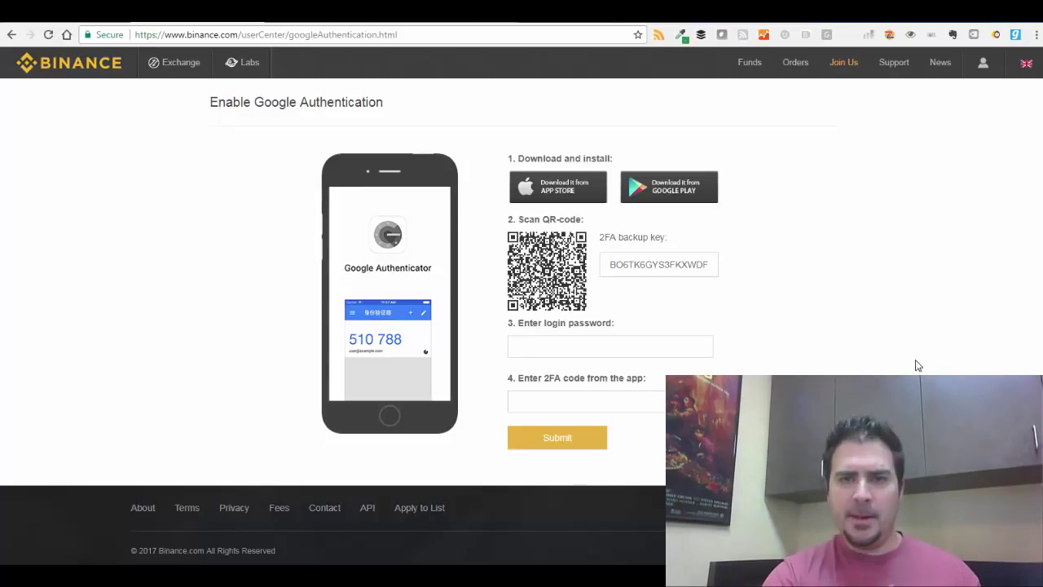
pyautogui.click(582, 345)
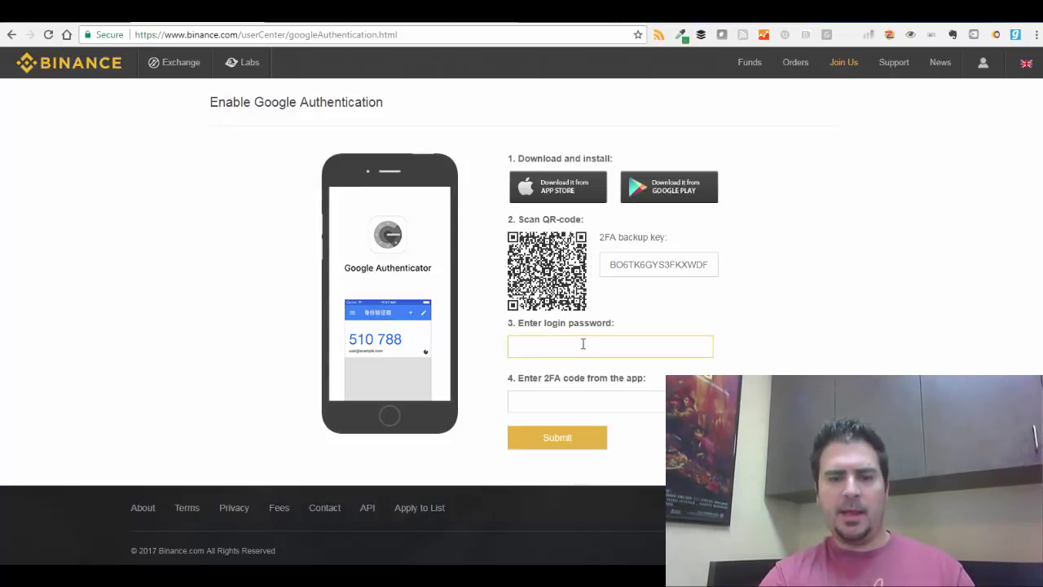
pyautogui.write('•')
pyautogui.write('••••••••')
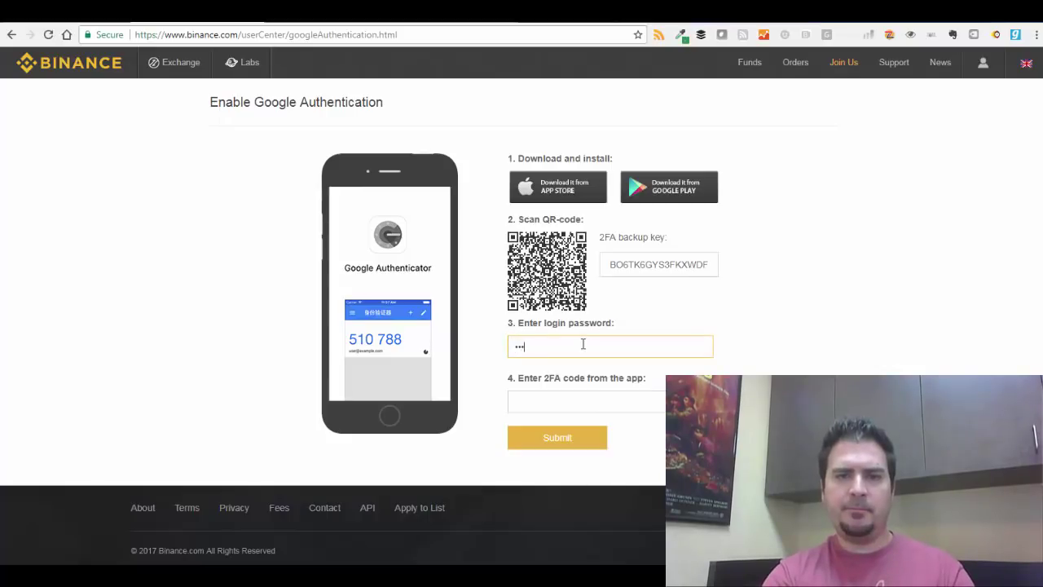
pyautogui.hotkey('ctrl', 'a')
pyautogui.press('BackSpace')
pyautogui.write('•')
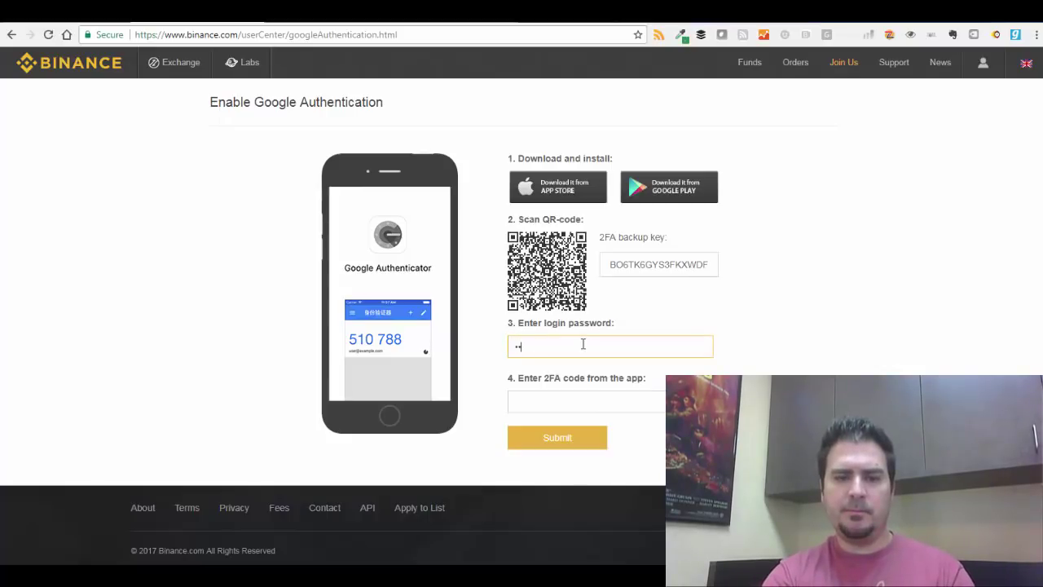
pyautogui.write('•••••••••••')
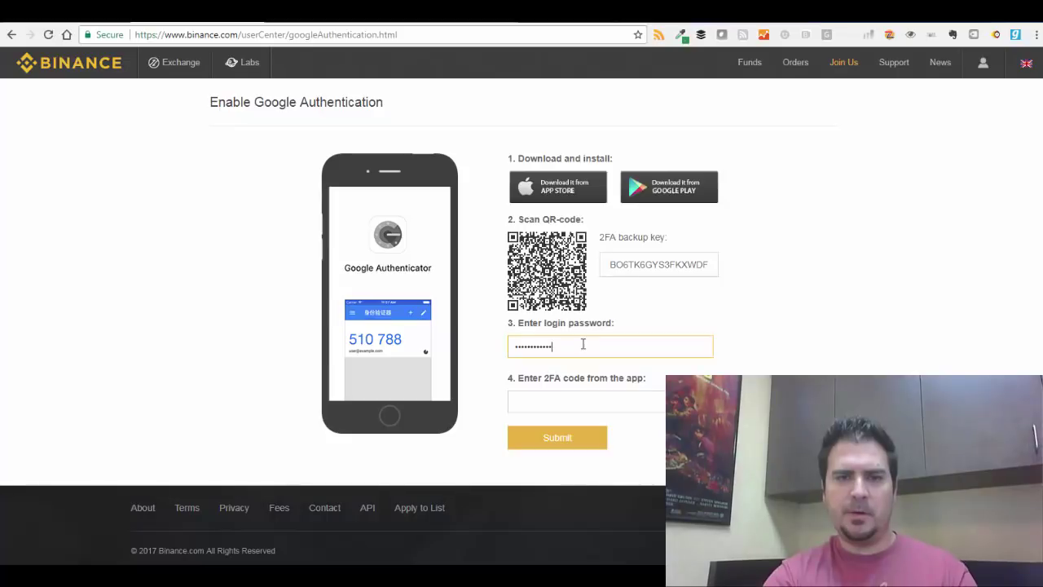
pyautogui.click(593, 402)
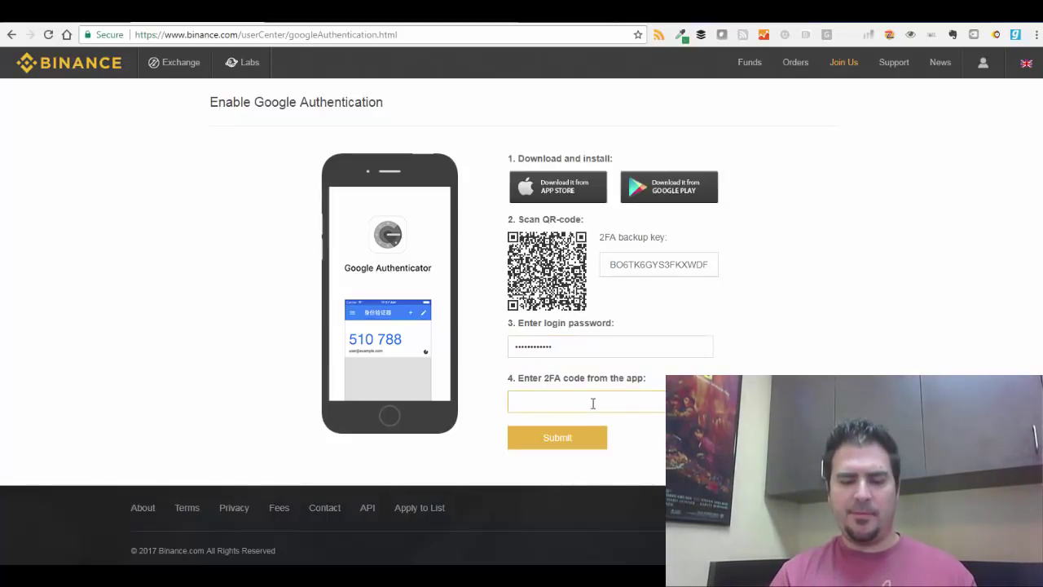
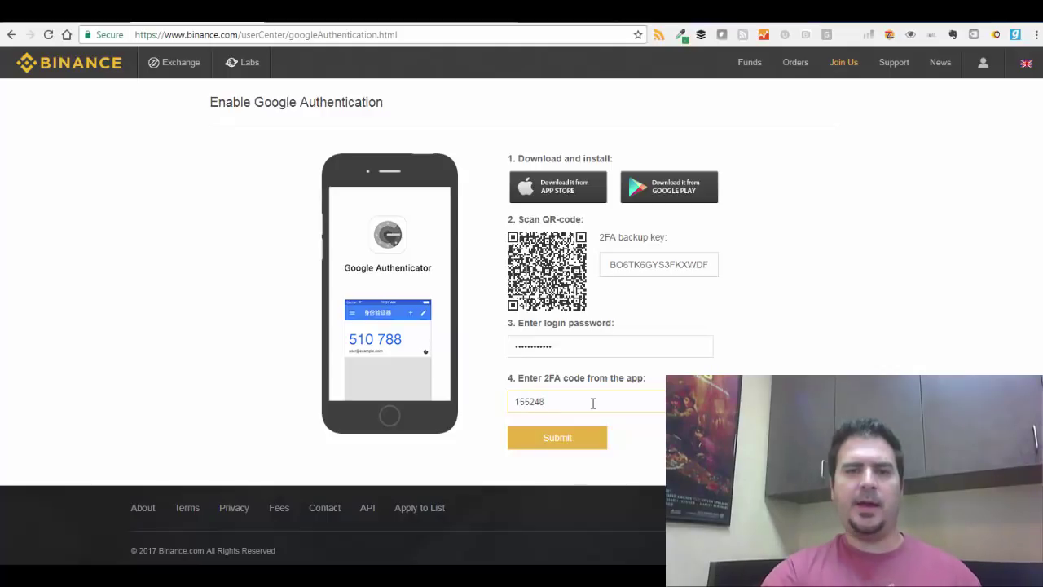
pyautogui.click(571, 438)
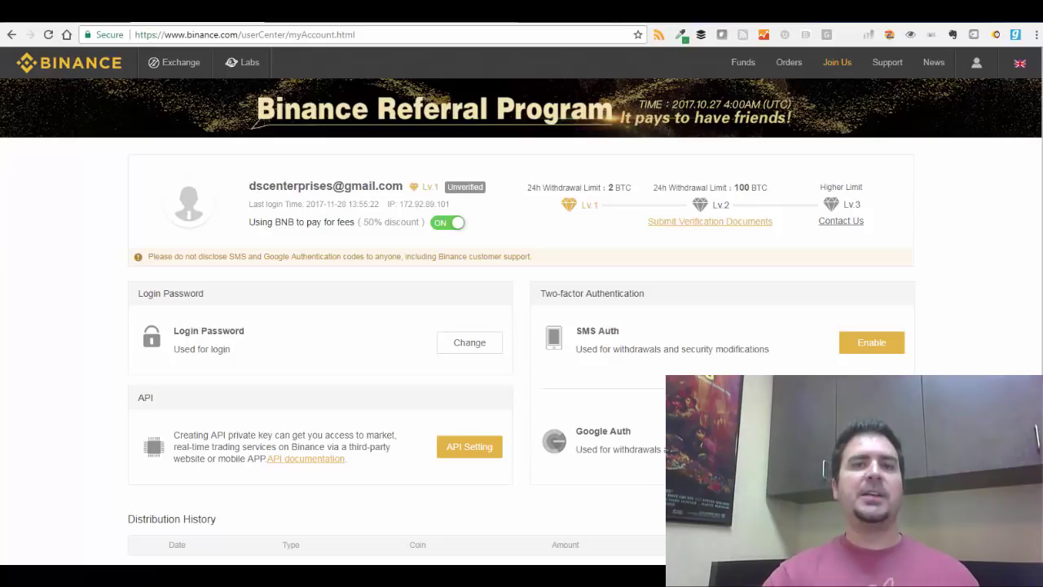
# Go to the Deposits Withdrawals page from the Funds menu
pyautogui.moveTo(744, 74)
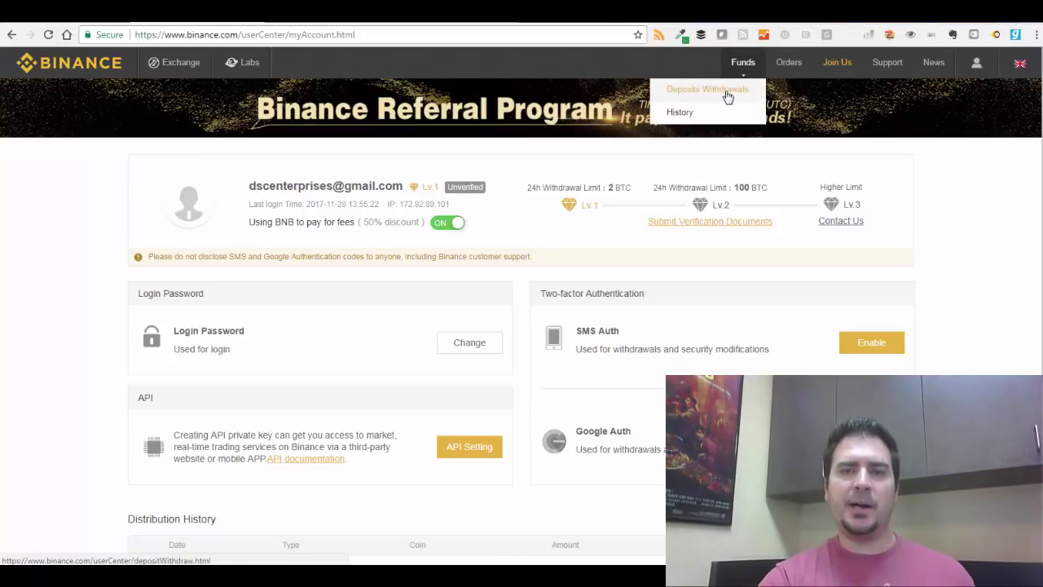
pyautogui.click(722, 95)
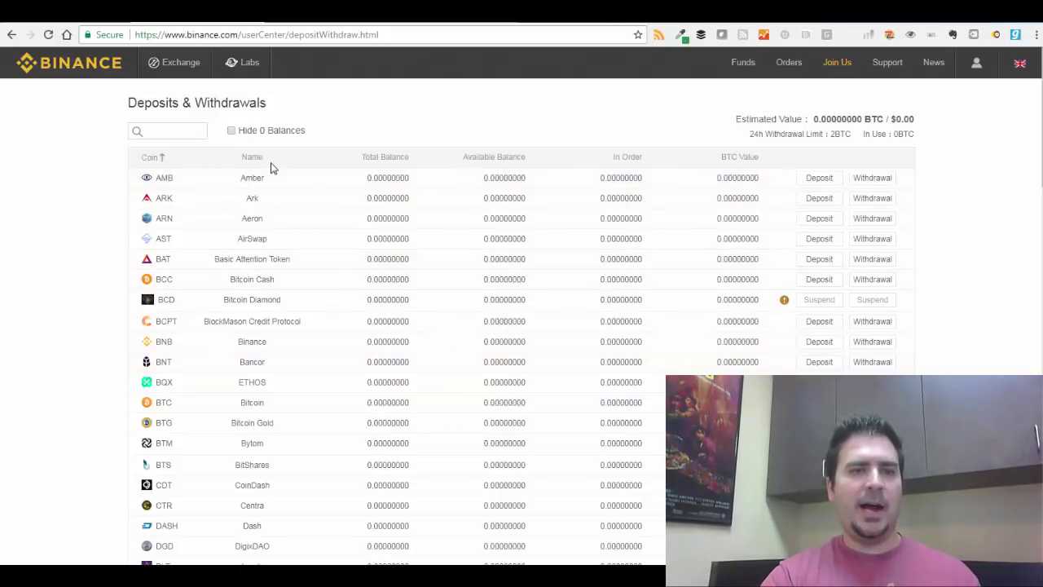
# Filter the coin list to BTC, then bring up the Coinbase accounts tab
pyautogui.click(182, 133)
pyautogui.write('btc')
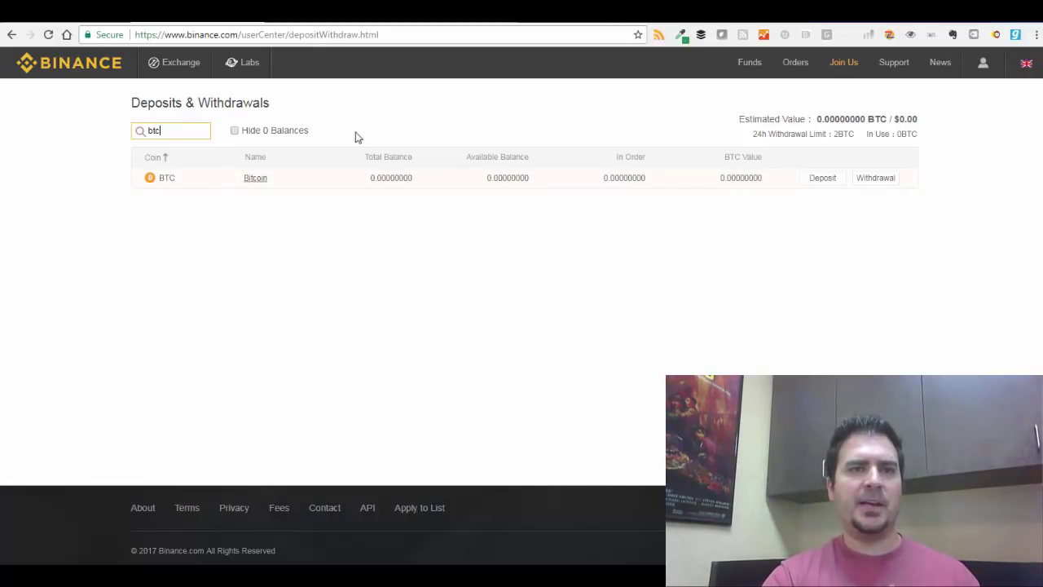
pyautogui.click(319, 22)
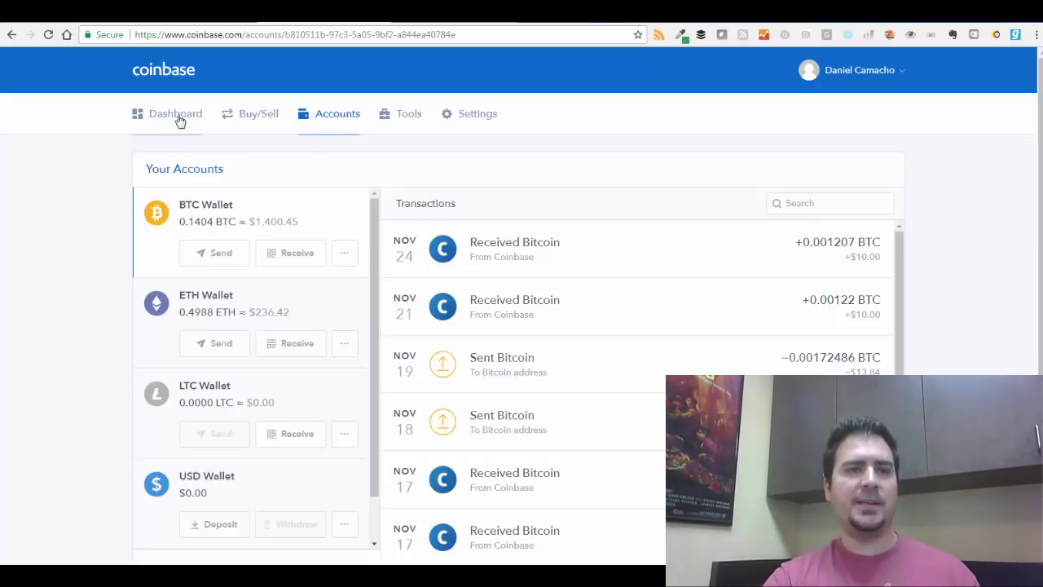
# Glance over Coinbase's Buy/Sell page, then start a send from the BTC Wallet in Accounts
pyautogui.click(243, 115)
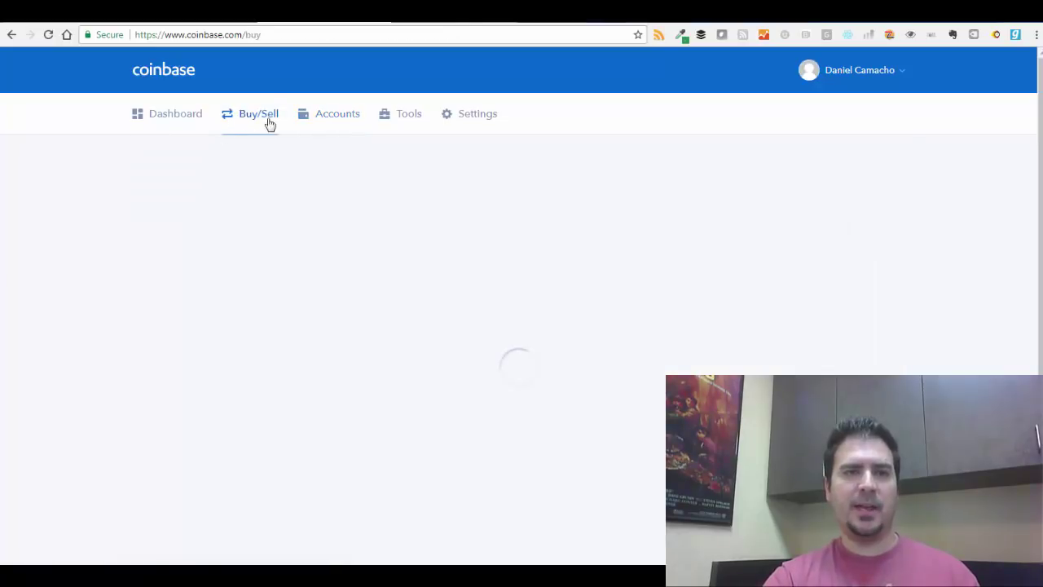
pyautogui.scroll(-1, 261, 245)
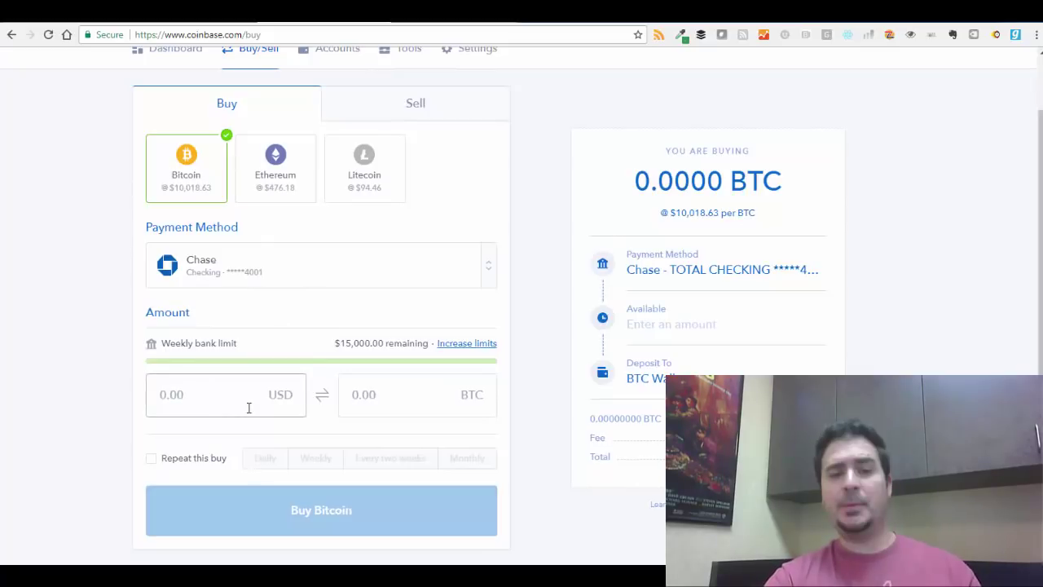
pyautogui.scroll(1, 253, 416)
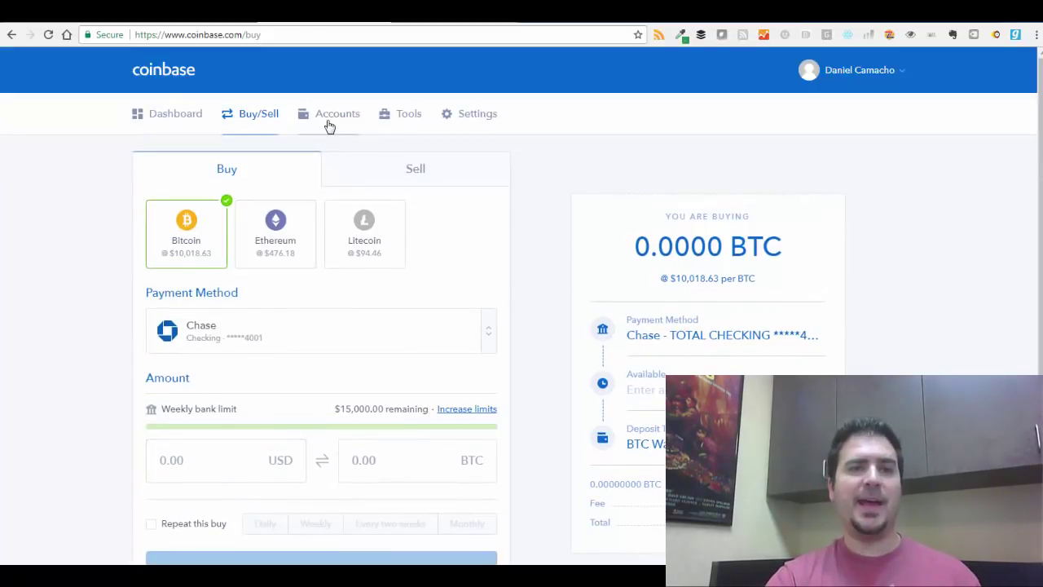
pyautogui.click(326, 122)
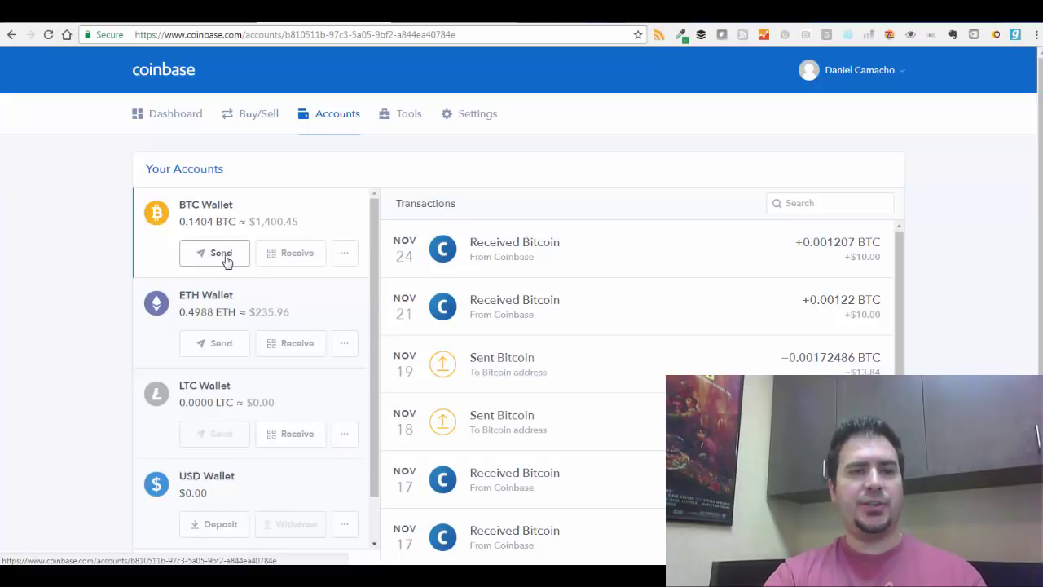
pyautogui.click(226, 257)
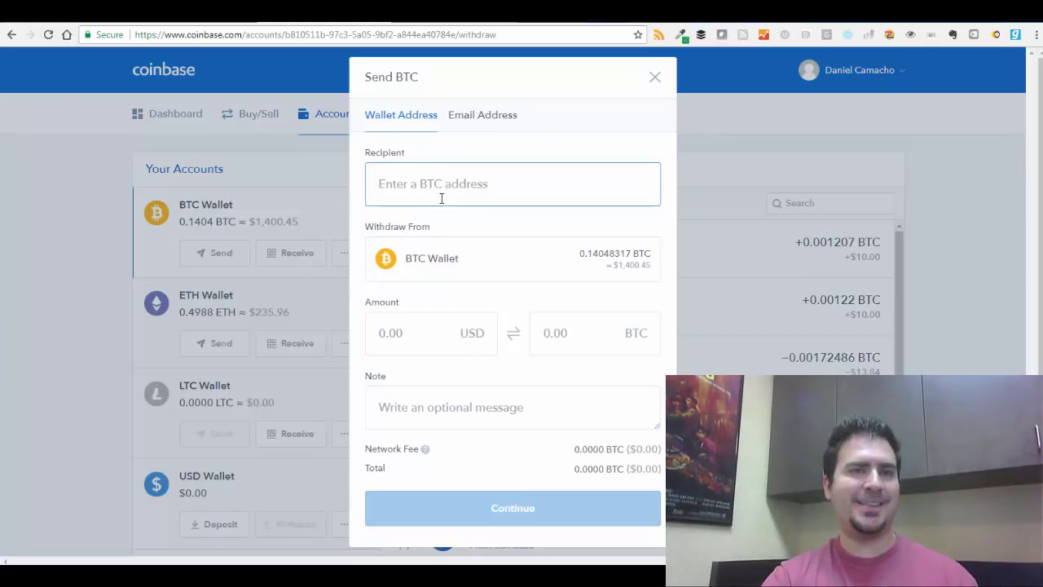
# Reveal and copy Binance's BTC deposit address, then return to the Coinbase Send BTC form
pyautogui.click(188, 22)
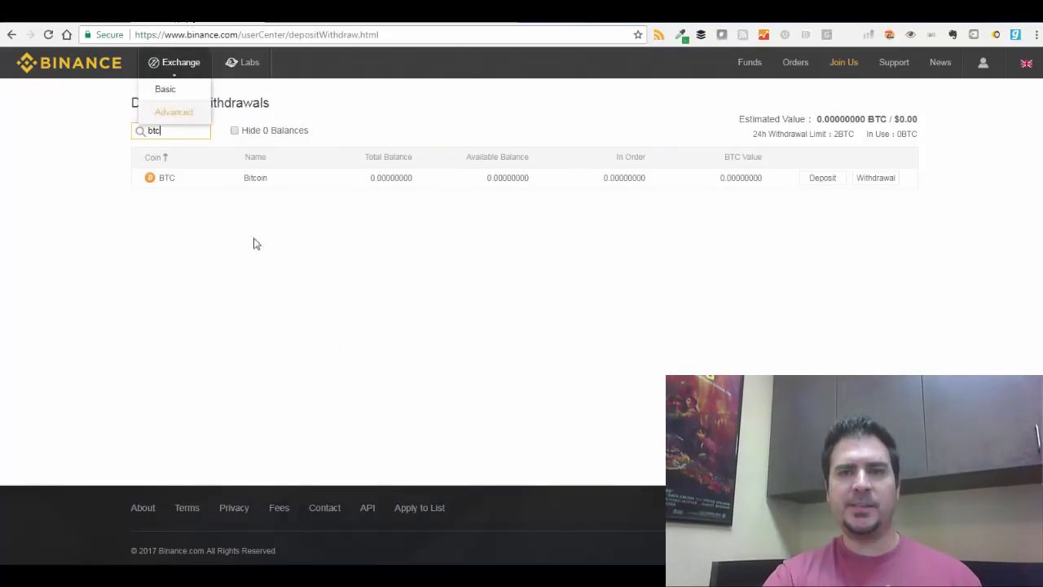
pyautogui.click(822, 183)
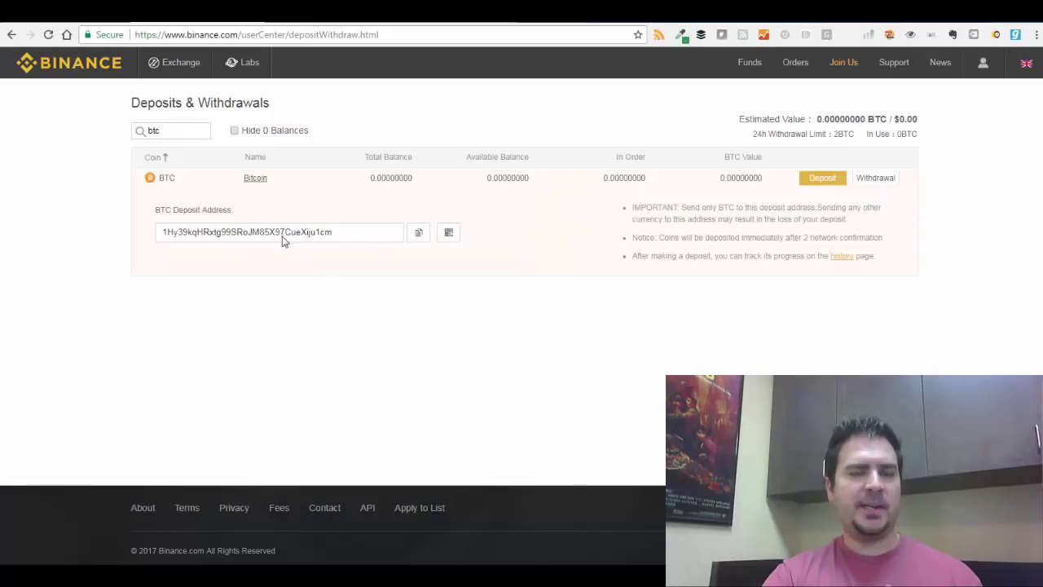
pyautogui.click(422, 234)
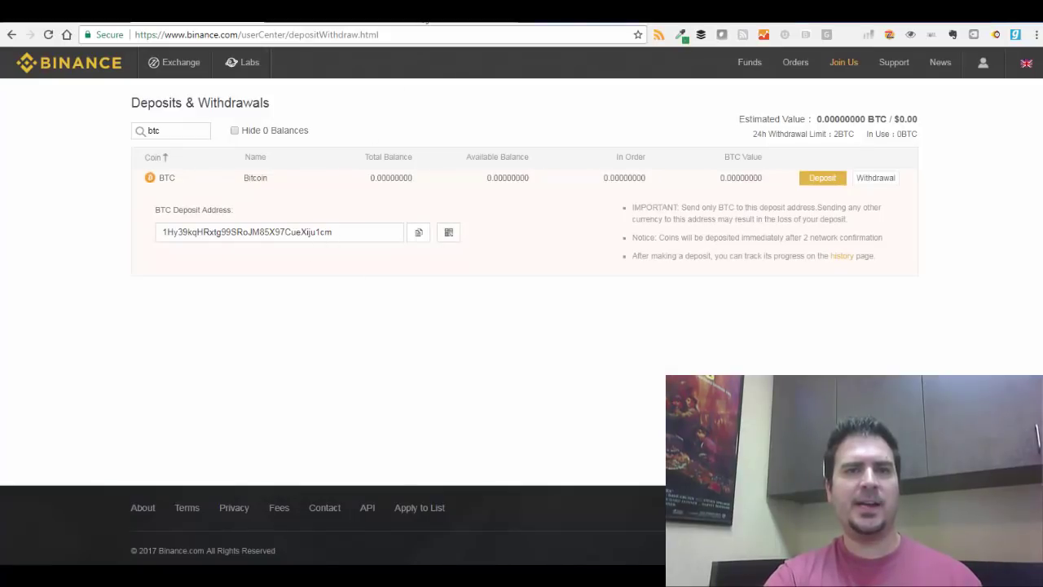
pyautogui.click(423, 25)
pyautogui.click(333, 29)
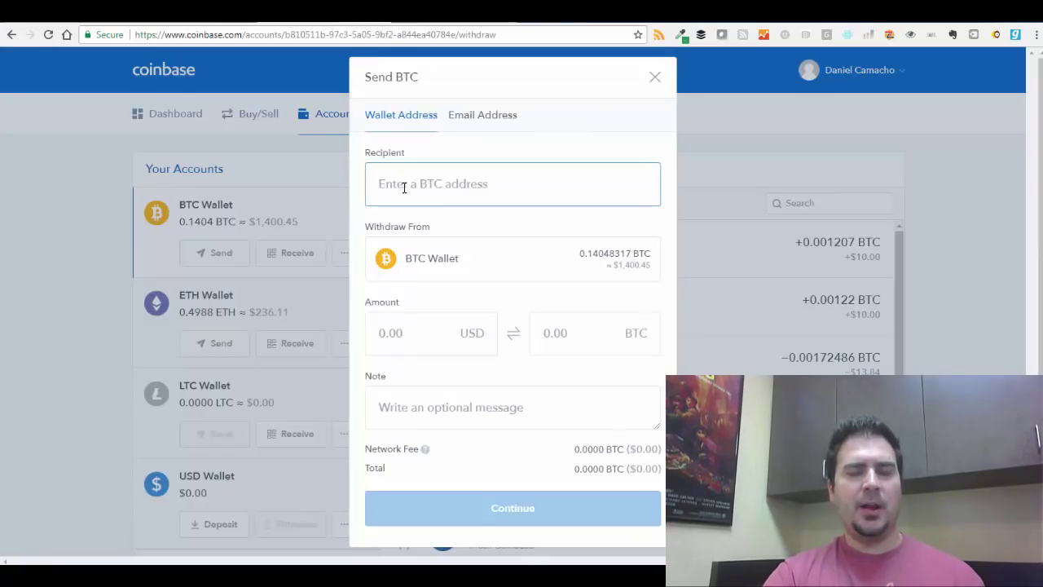
# Paste the Binance deposit address as recipient, set the amount to 25.00 USD, and continue
pyautogui.hotkey('ctrl', 'v')
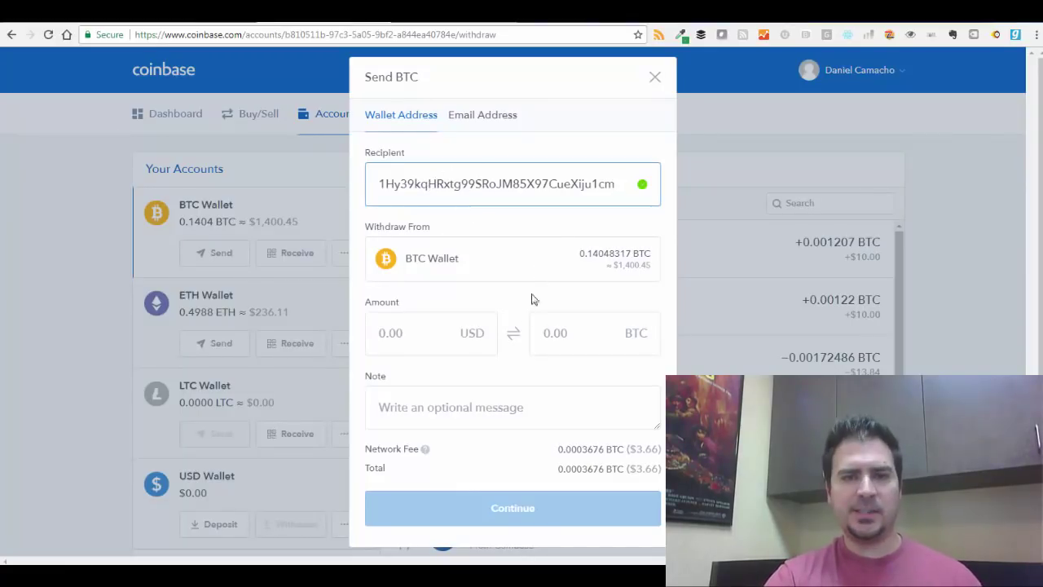
pyautogui.click(435, 338)
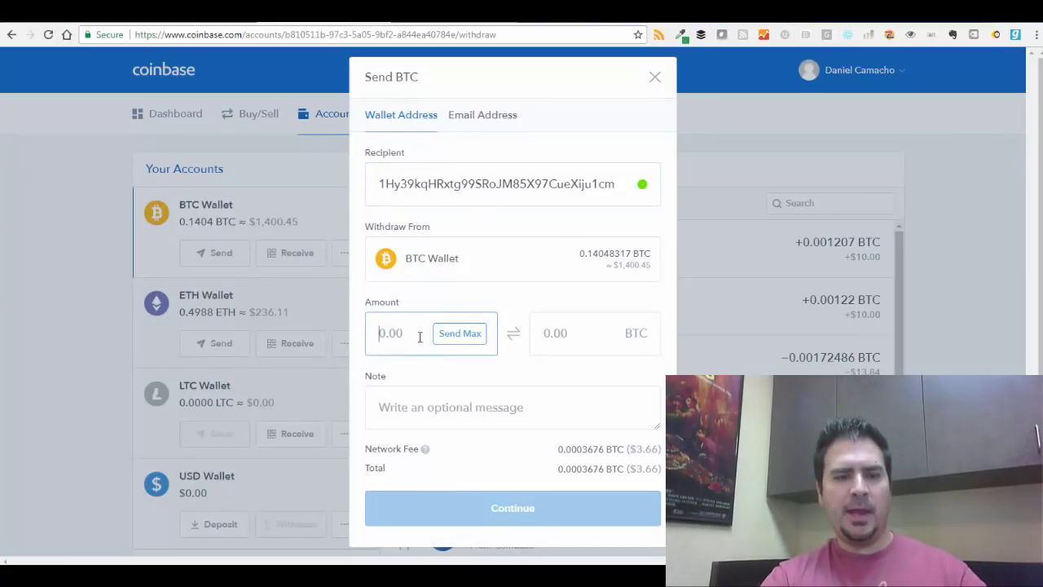
pyautogui.write('500.00')
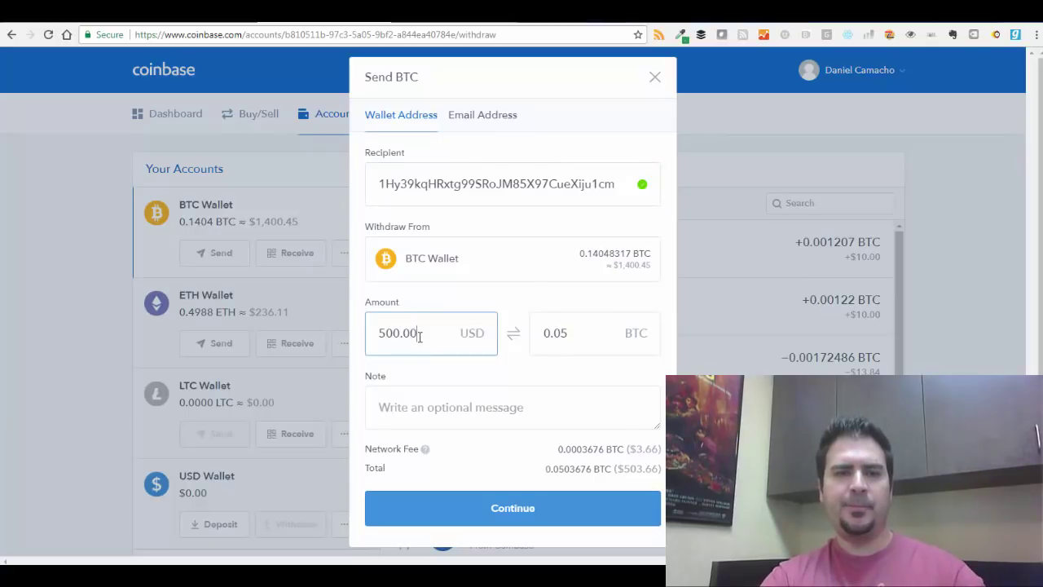
pyautogui.click(468, 291)
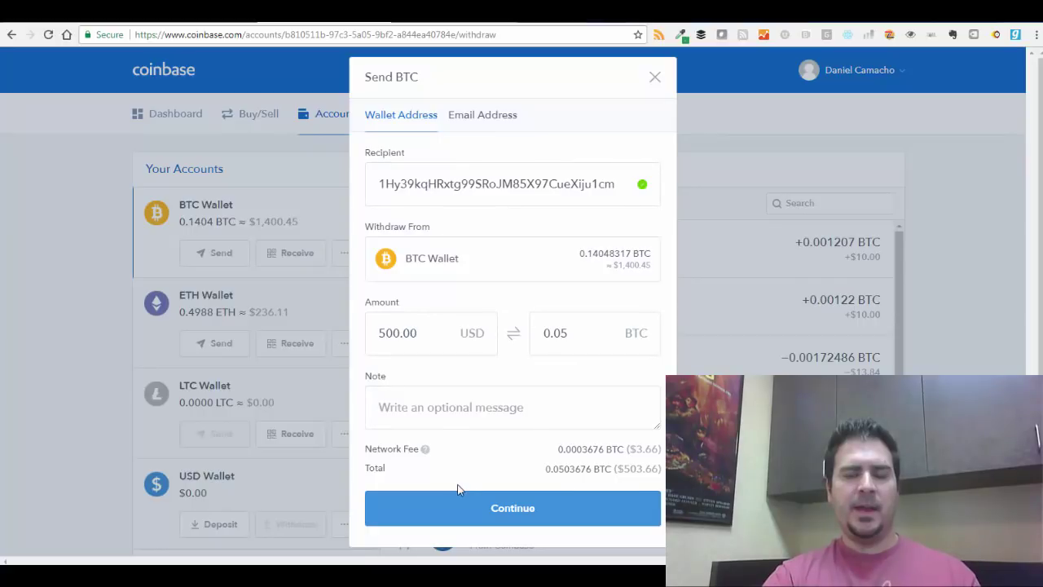
pyautogui.moveTo(425, 337); pyautogui.dragTo(365, 343)
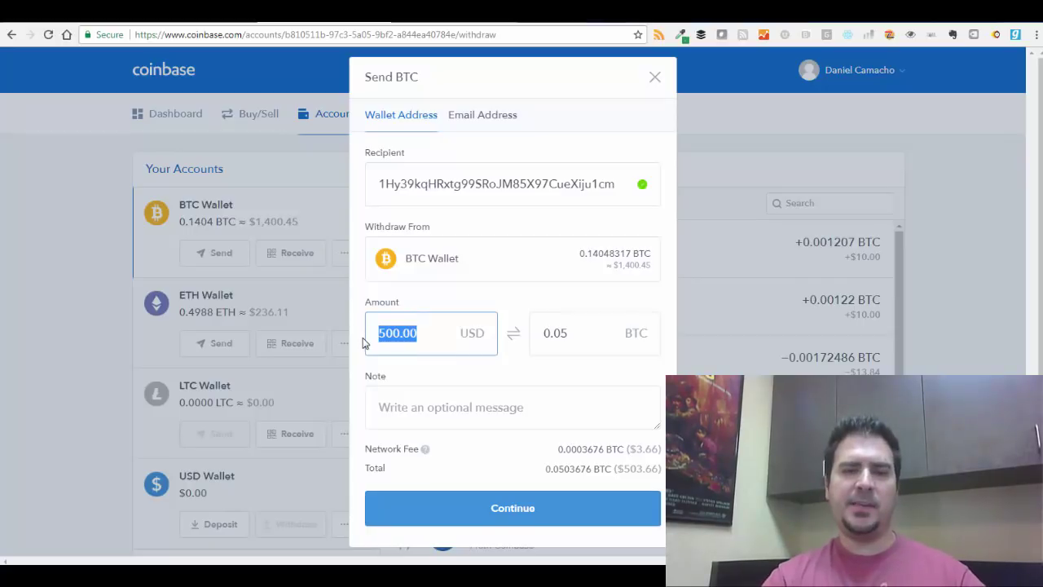
pyautogui.write('25.00')
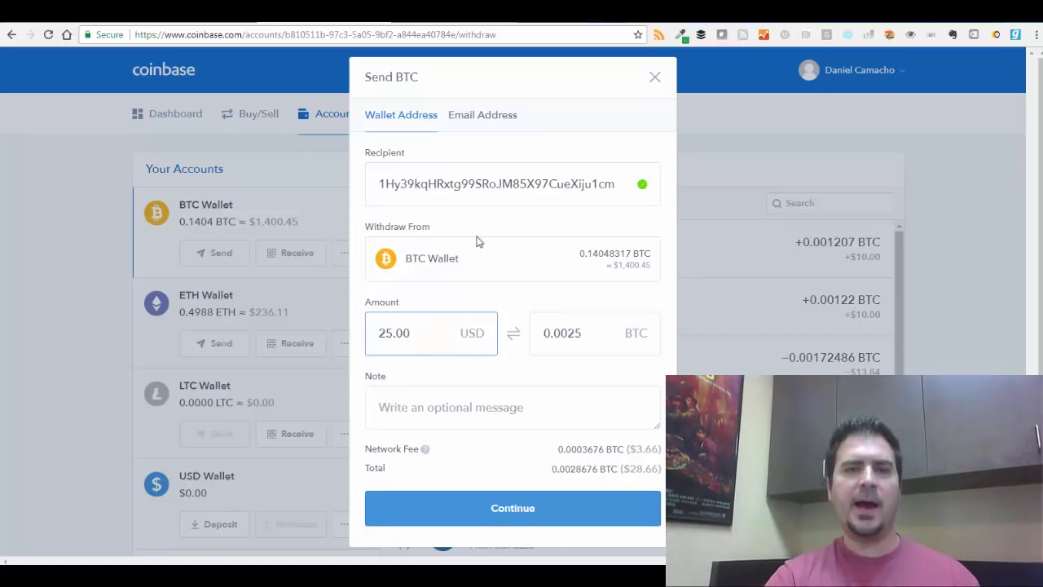
pyautogui.click(494, 156)
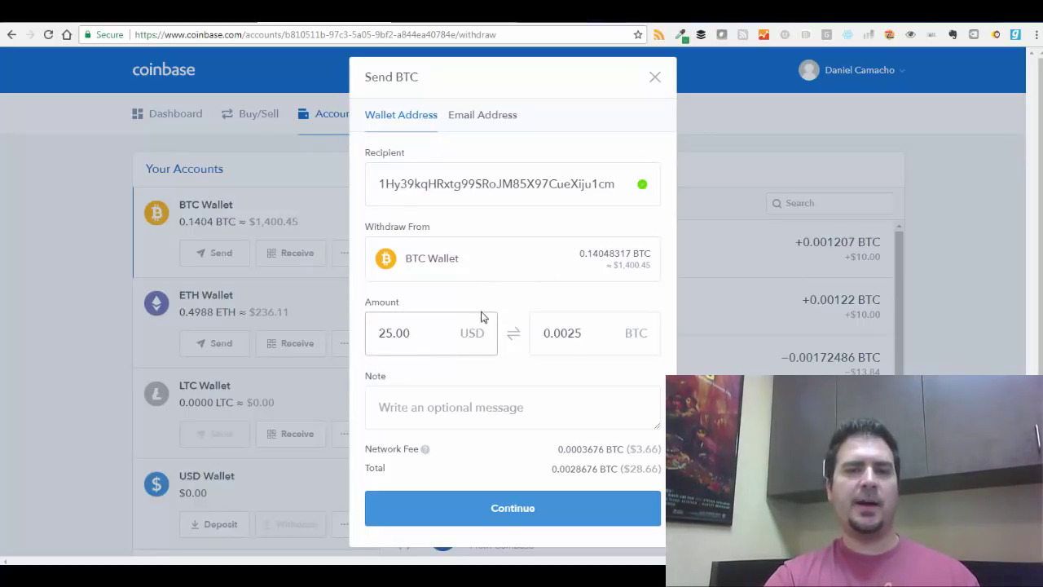
pyautogui.click(514, 508)
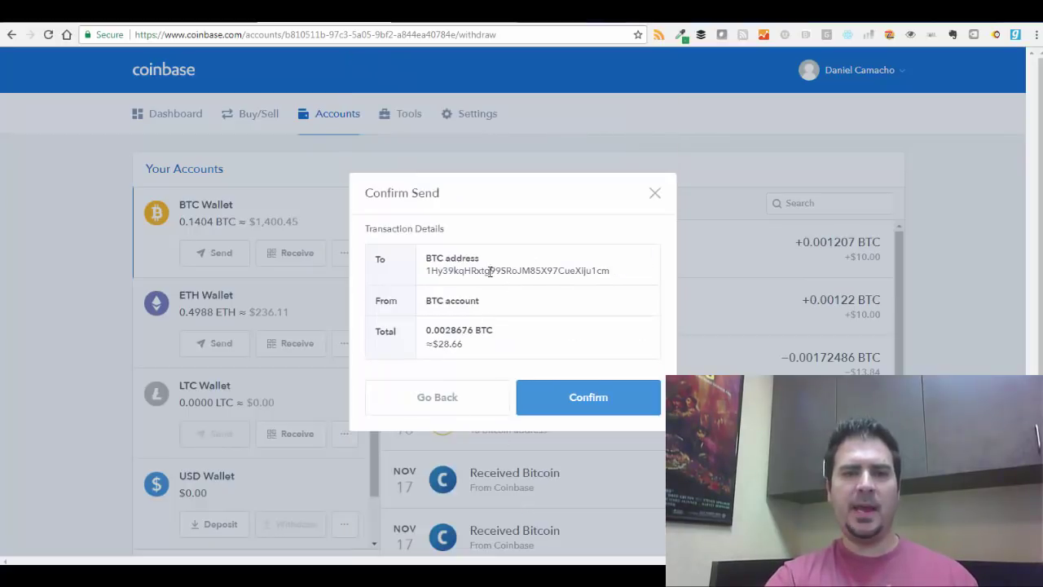
# Confirm the 0.0025 BTC send, review its transaction details, and go back to Binance deposits
pyautogui.click(579, 406)
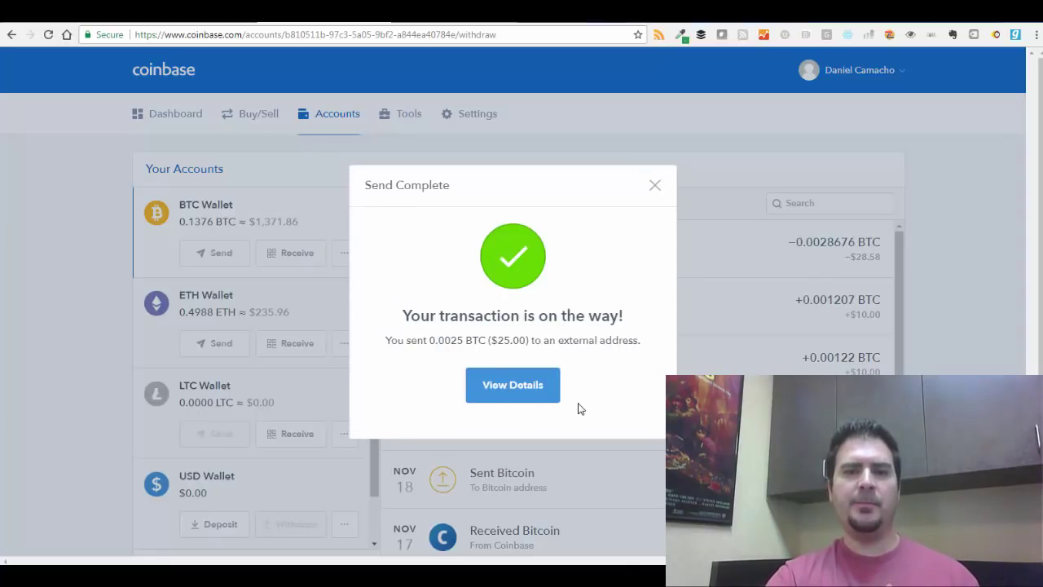
pyautogui.click(531, 392)
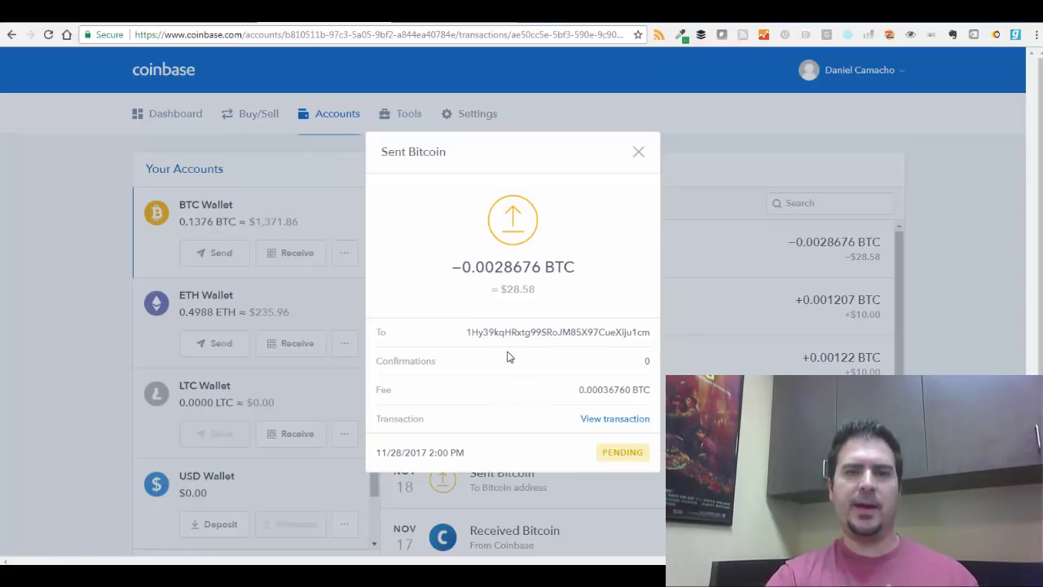
pyautogui.click(978, 301)
pyautogui.click(173, 13)
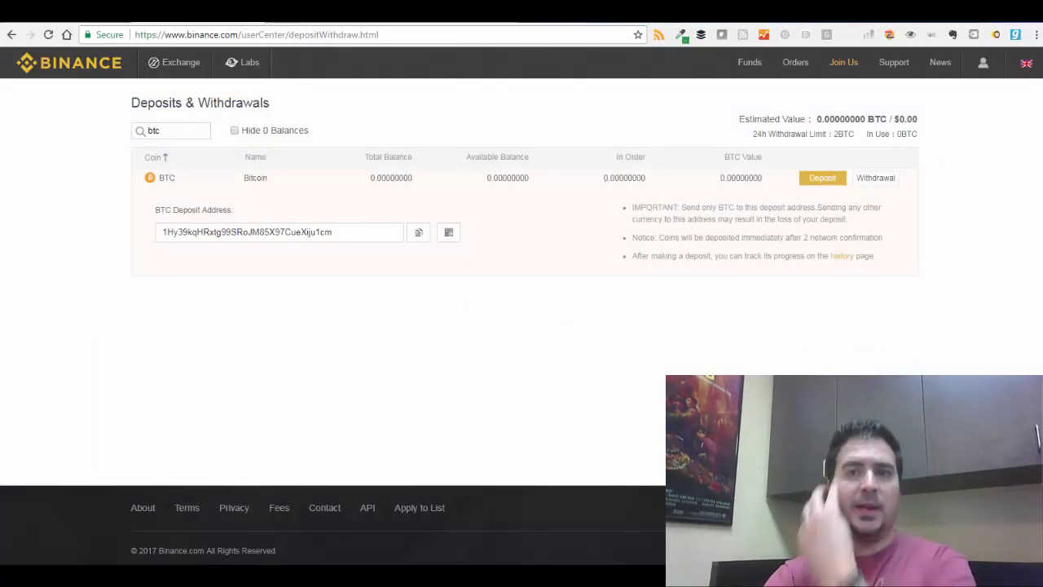
# Reload Binance's Deposits & Withdrawals balances and filter the coin list by 'btc'
pyautogui.click(750, 65)
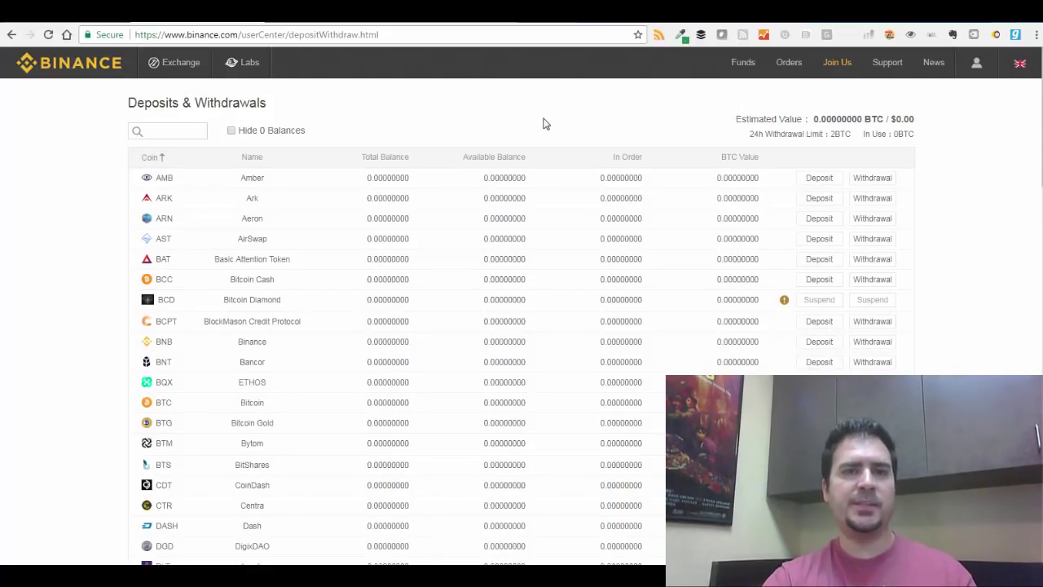
pyautogui.moveTo(1036, 101); pyautogui.dragTo(1010, 65)
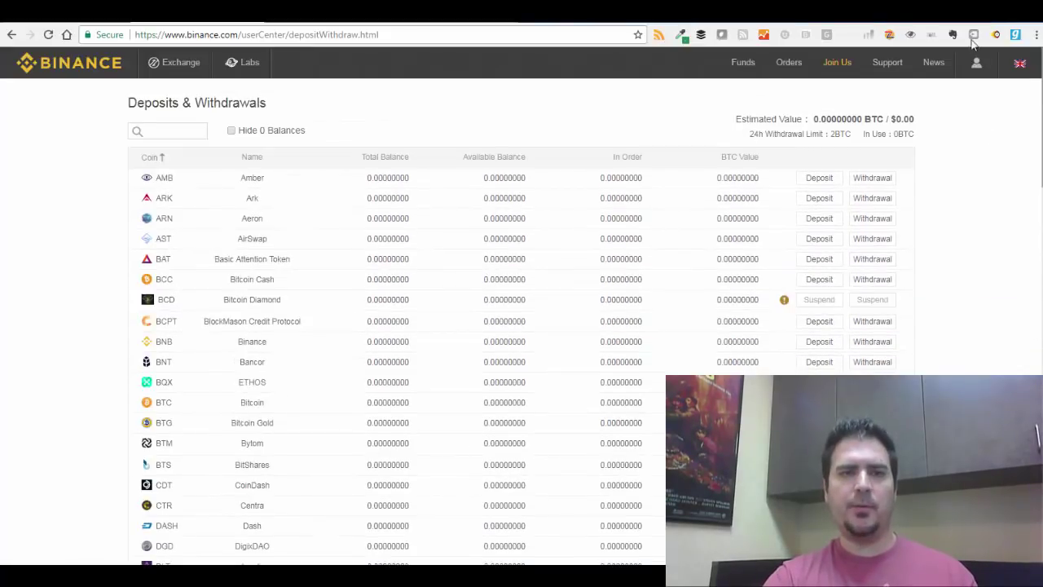
pyautogui.click(171, 131)
pyautogui.write('bt')
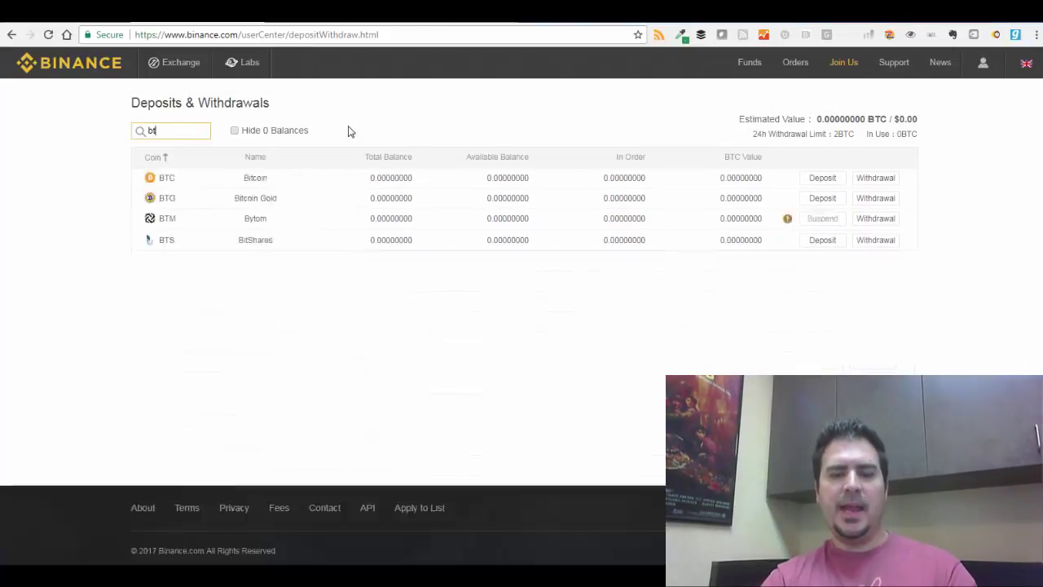
pyautogui.write('c')
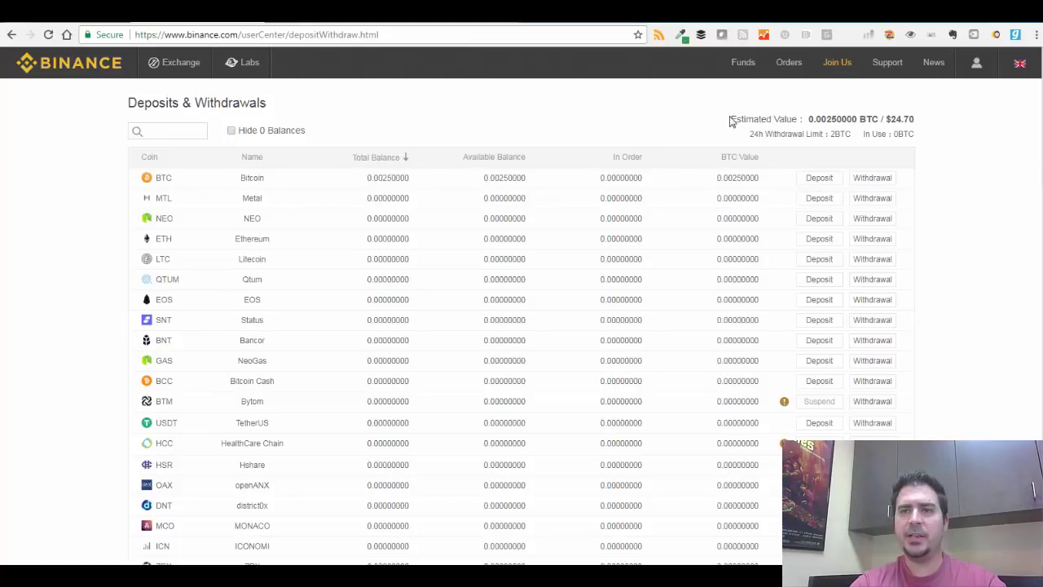
# Check Binance's deposit history for the 0.0025 BTC deposit, then return to Coinbase Accounts
pyautogui.moveTo(747, 73)
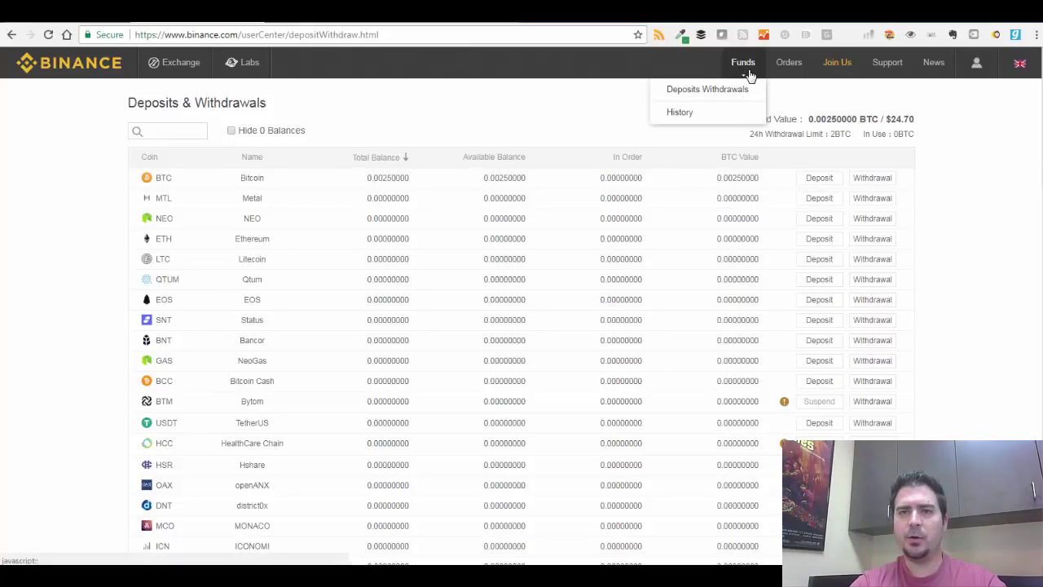
pyautogui.click(684, 116)
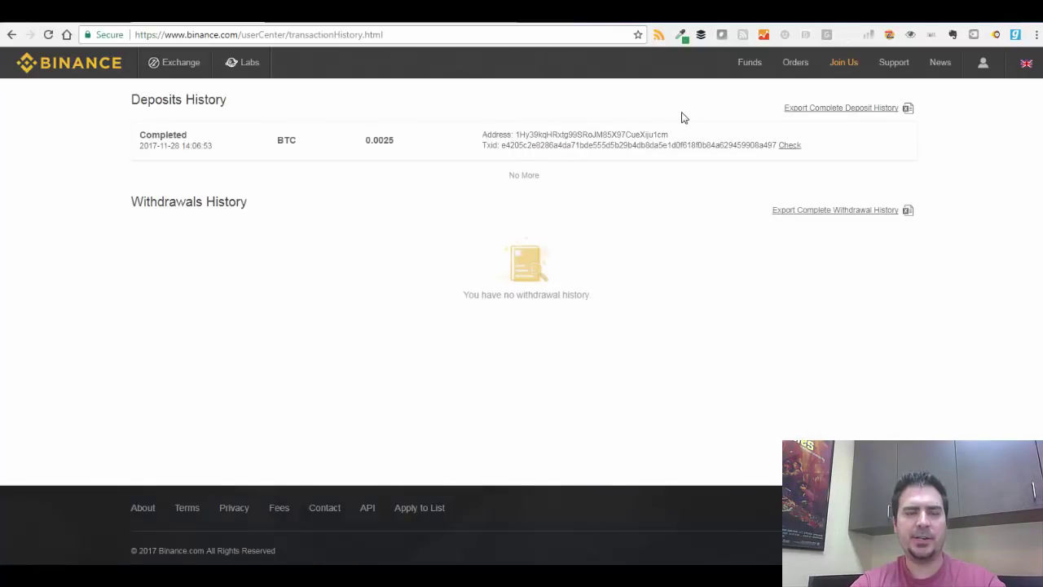
pyautogui.moveTo(755, 72)
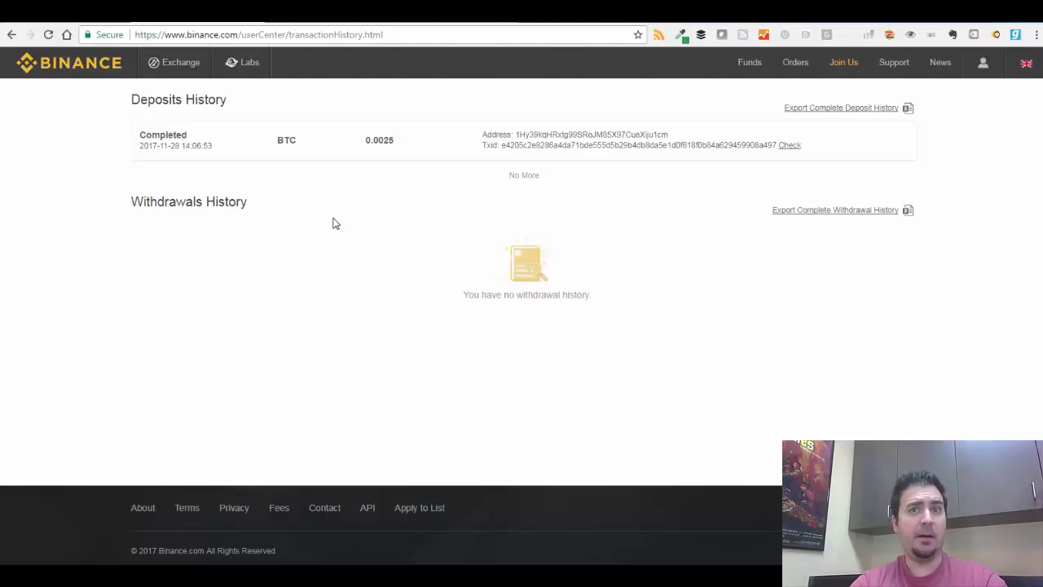
pyautogui.click(333, 22)
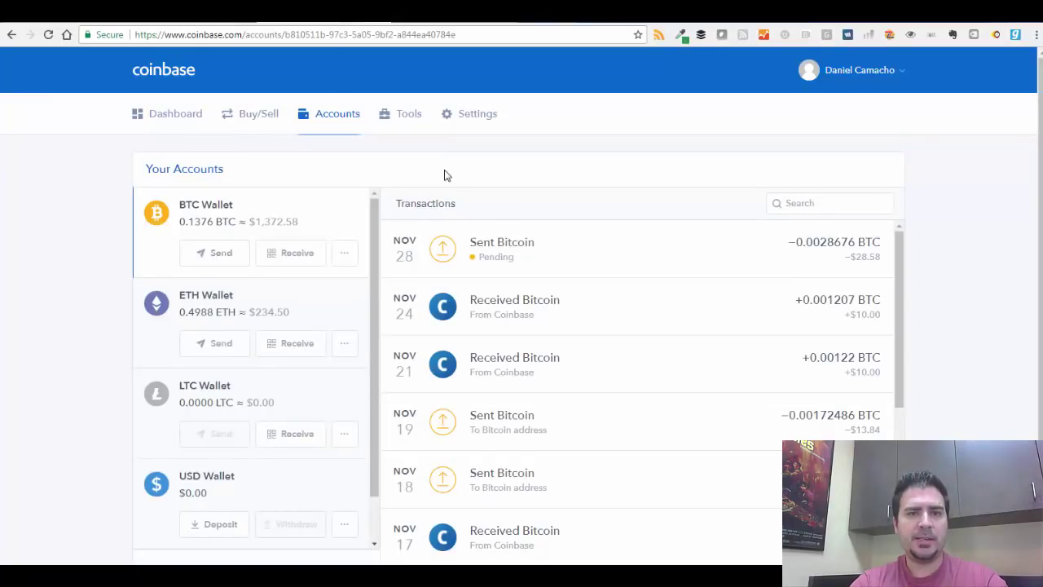
# Reload Coinbase, confirm Binance shows 0.0025 BTC available, and start a new BTC Wallet send
pyautogui.press('F5')
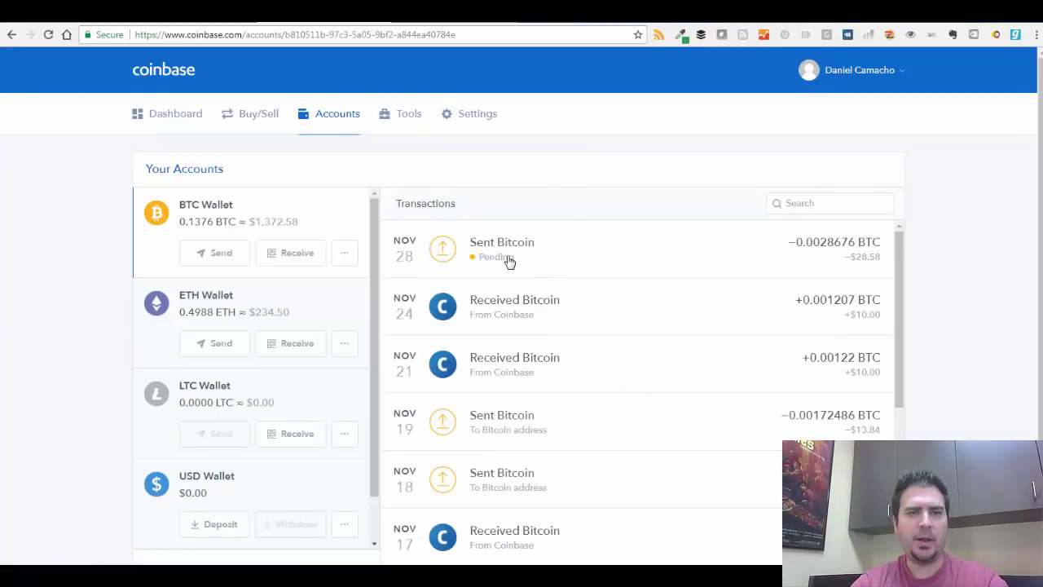
pyautogui.hotkey('ctrl', 'Tab')
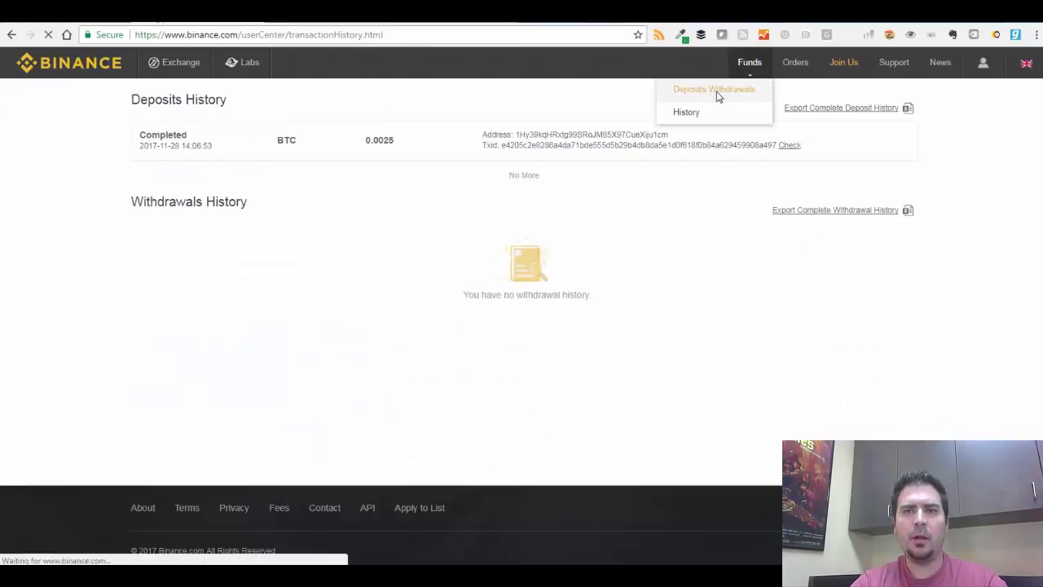
pyautogui.click(717, 92)
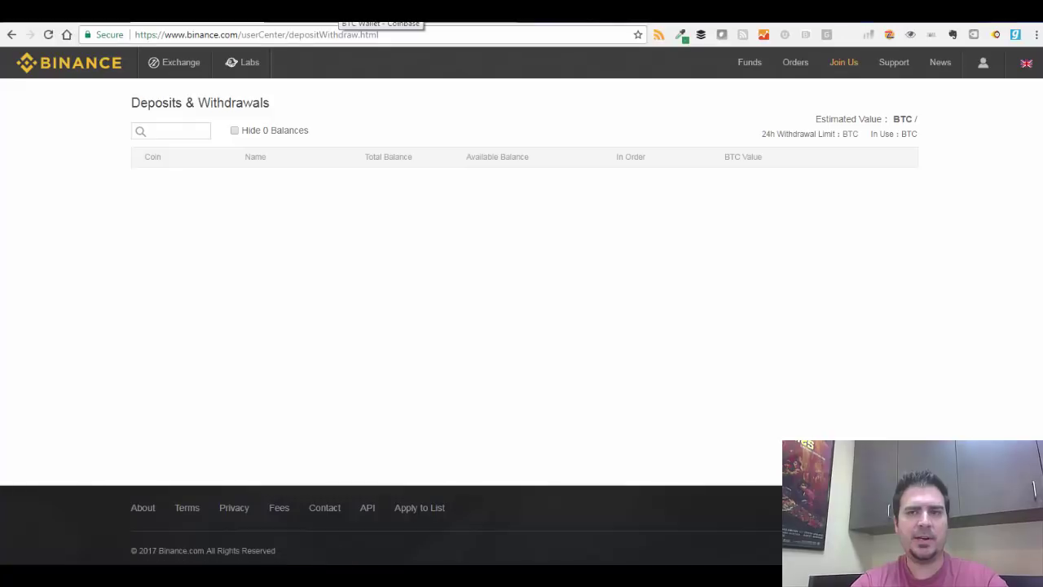
pyautogui.hotkey('ctrl', 'Tab')
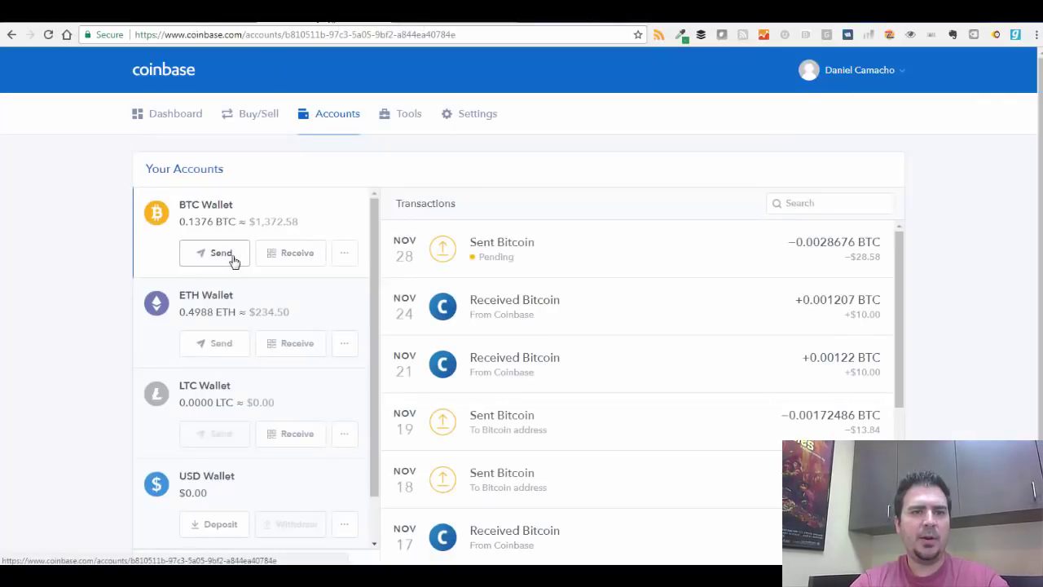
pyautogui.click(230, 259)
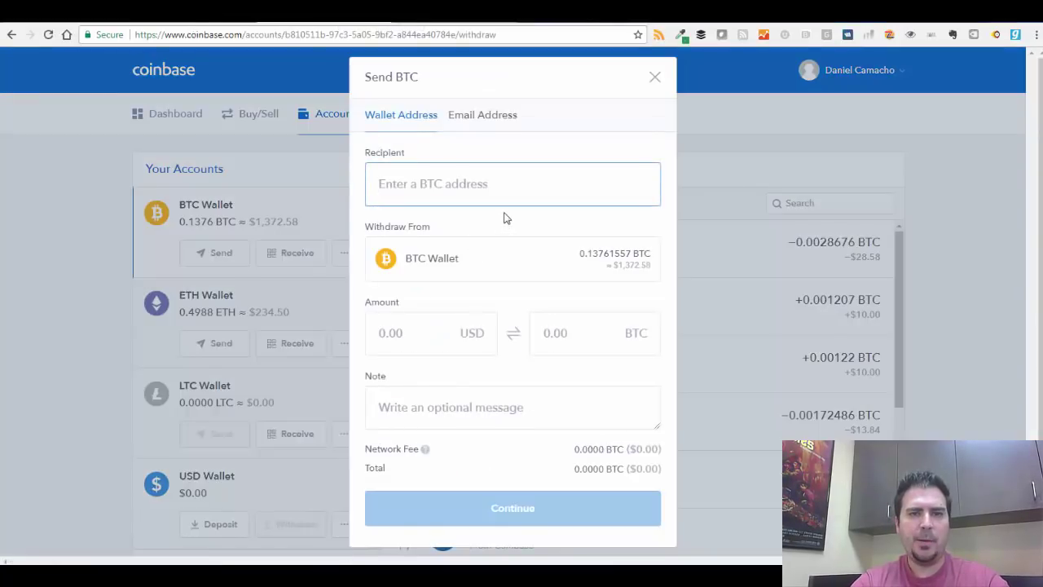
pyautogui.hotkey('ctrl', 'Tab')
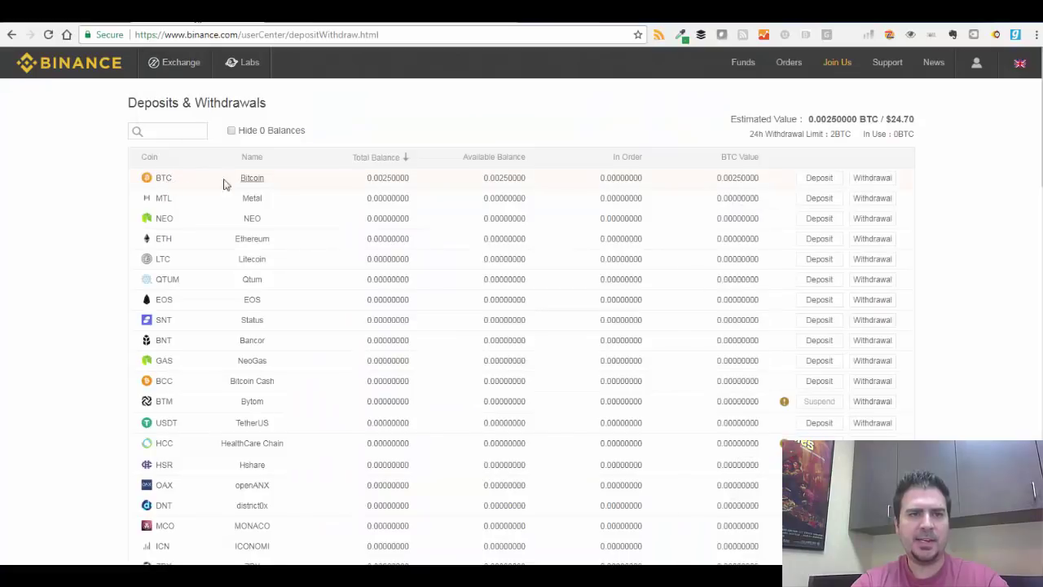
# Copy Binance's BTC deposit address again and bring back the empty Coinbase Send BTC form
pyautogui.click(822, 183)
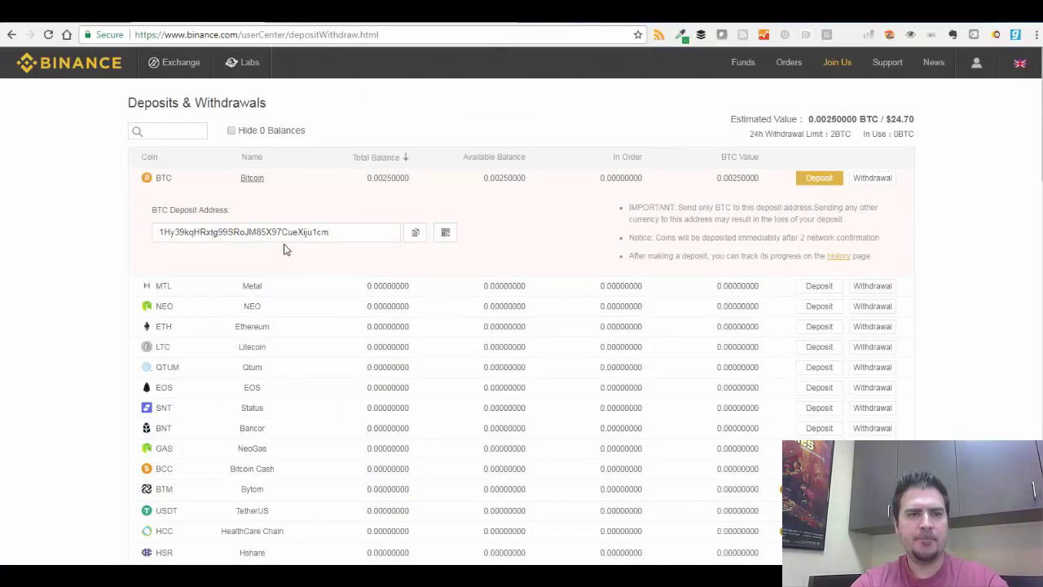
pyautogui.click(413, 234)
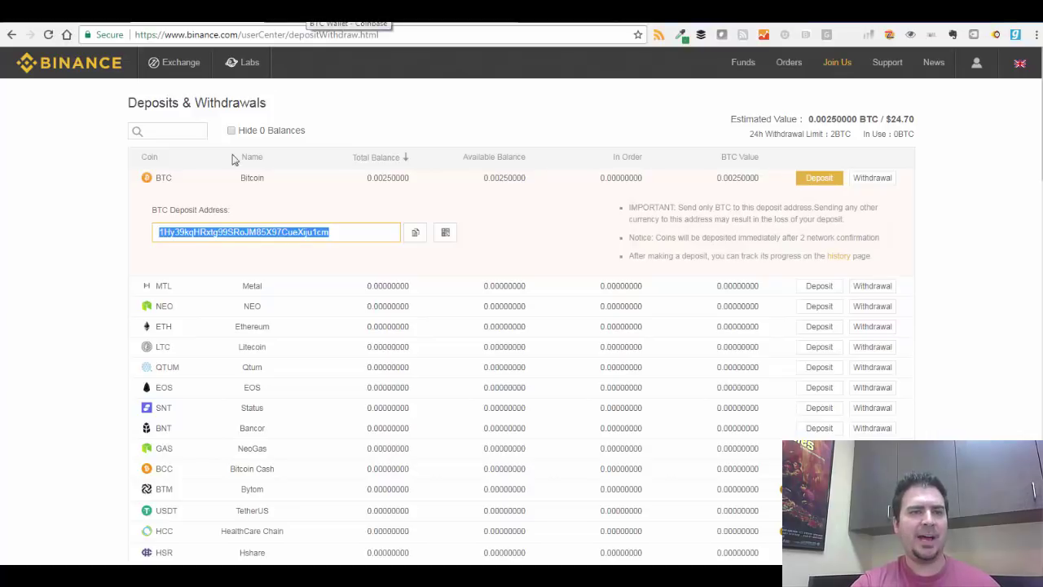
pyautogui.click(348, 11)
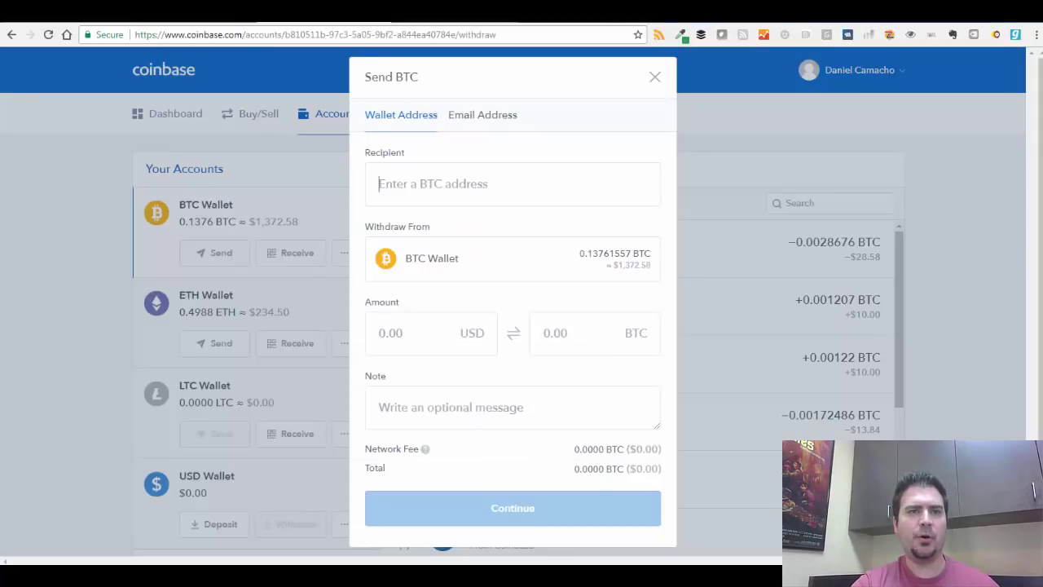
# Paste the Binance address, enter 475.00 USD with the note 'Binance - for IOTA', and continue
pyautogui.click(402, 183)
pyautogui.hotkey('ctrl', 'v')
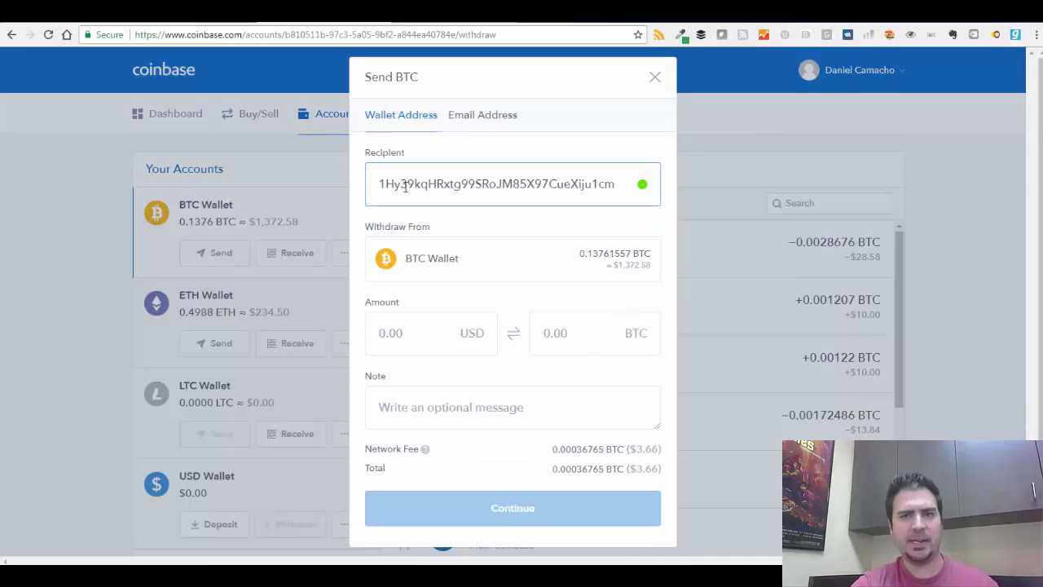
pyautogui.click(424, 326)
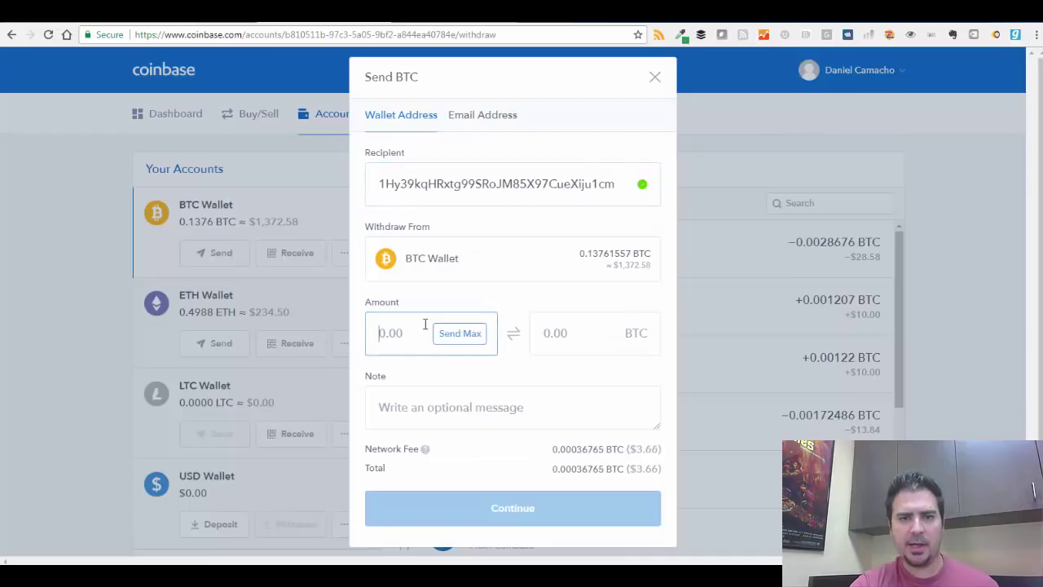
pyautogui.write('475')
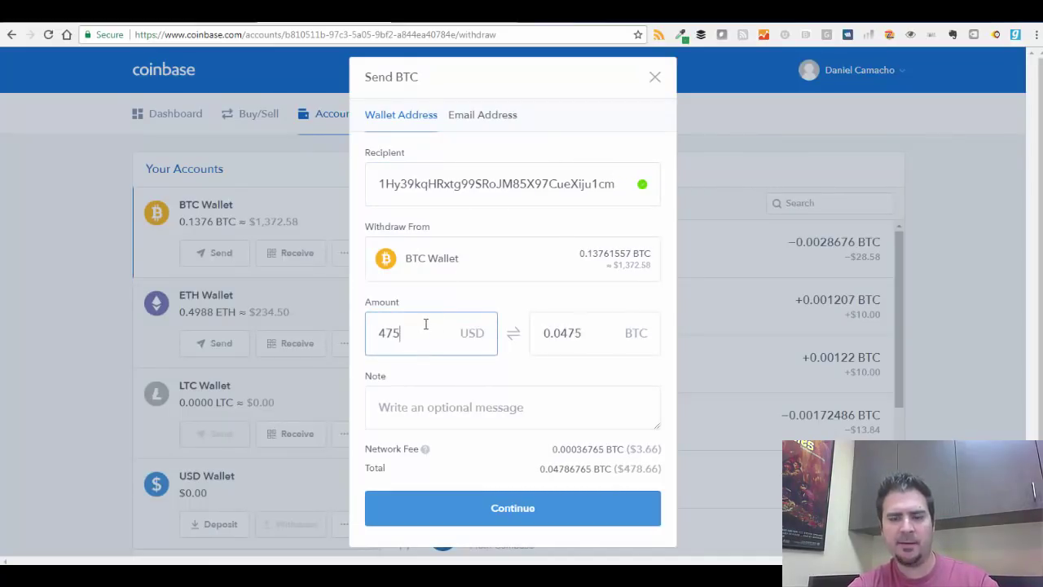
pyautogui.write('.00')
pyautogui.click(483, 306)
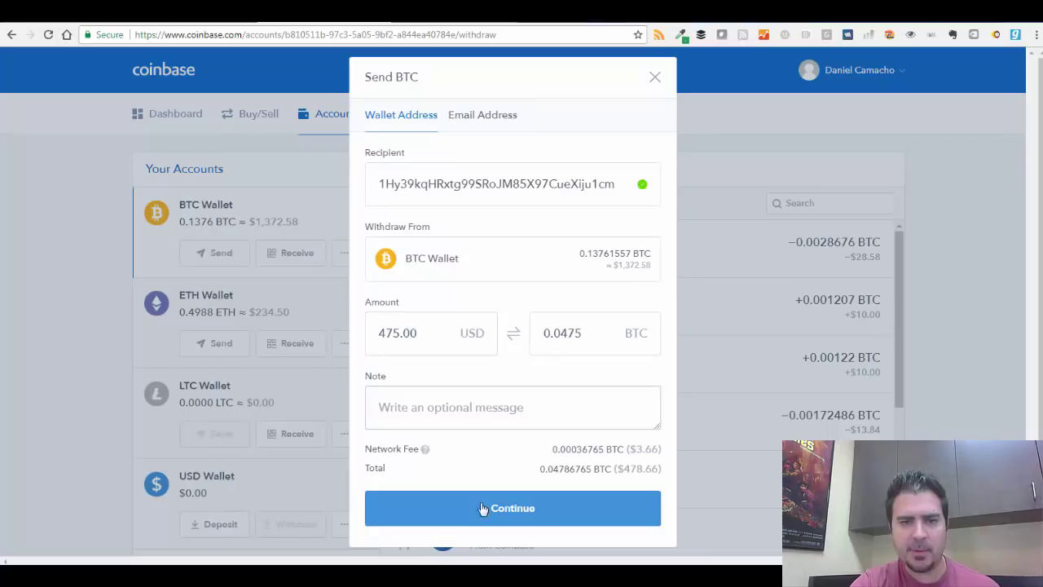
pyautogui.click(461, 412)
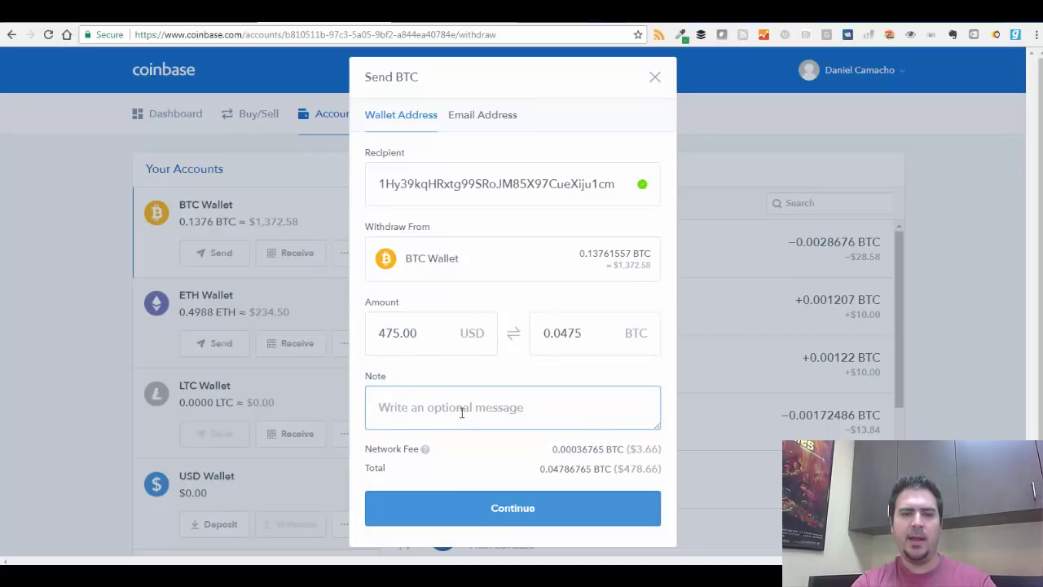
pyautogui.write('Binance - for ')
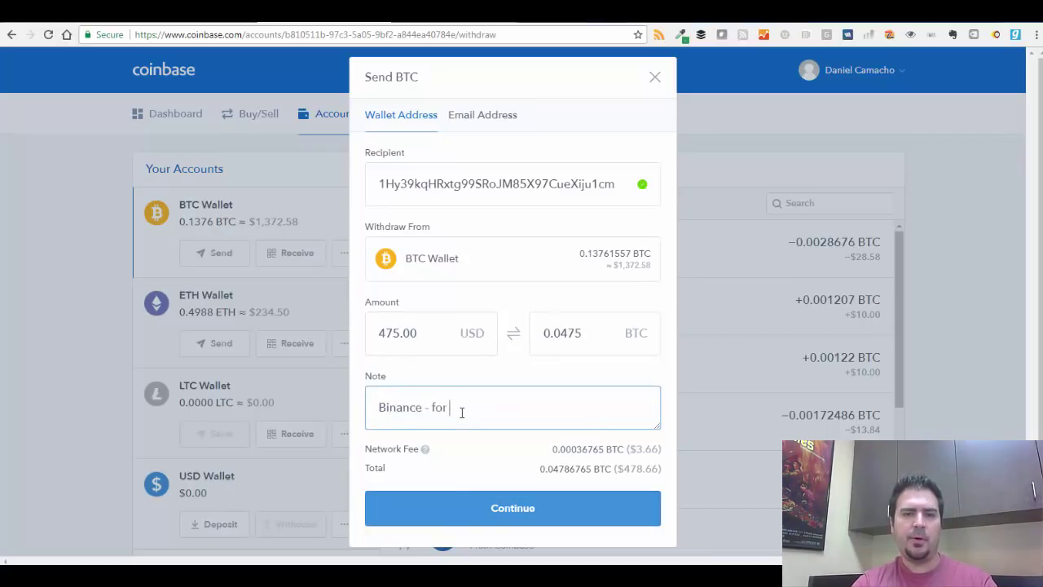
pyautogui.write('IOTA')
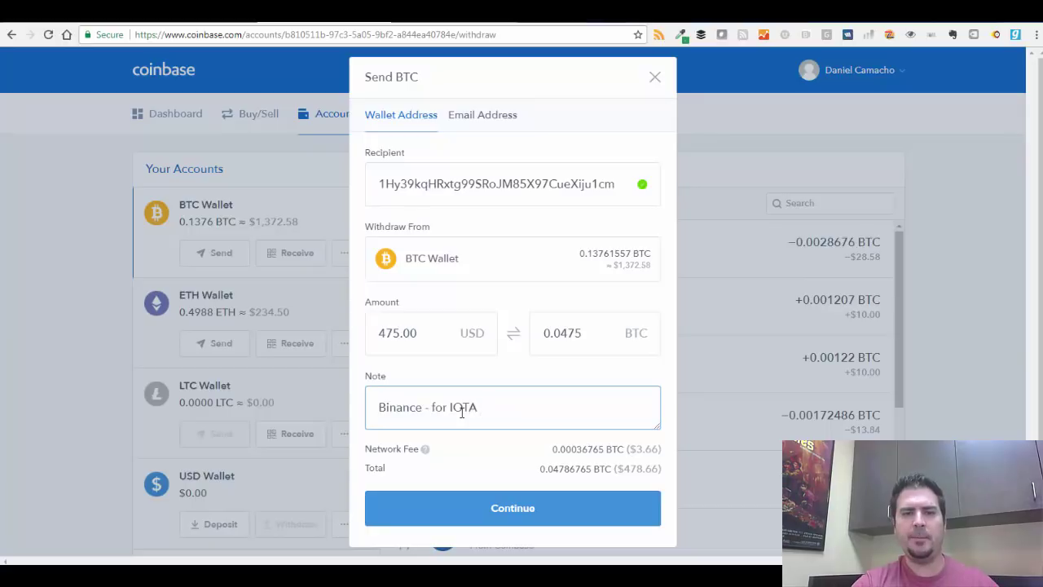
pyautogui.click(500, 511)
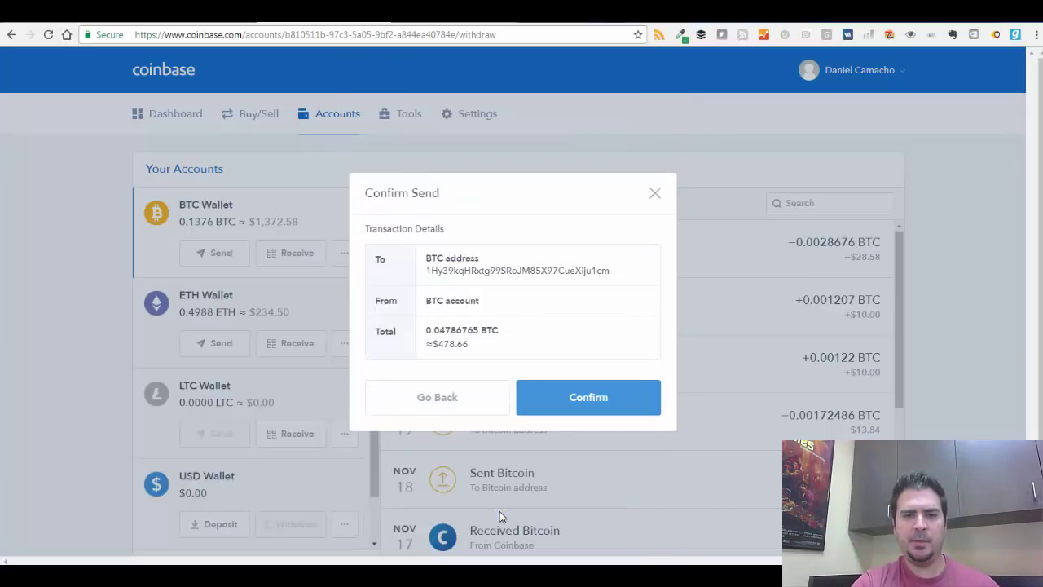
# Confirm the 0.0475 BTC send to Binance and check its pending transaction details
pyautogui.click(593, 401)
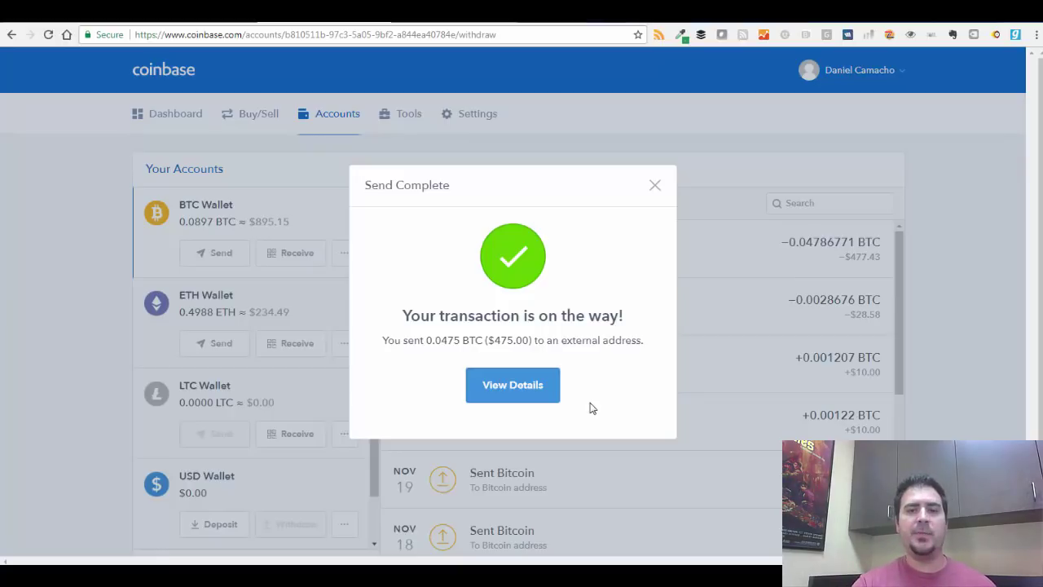
pyautogui.click(522, 389)
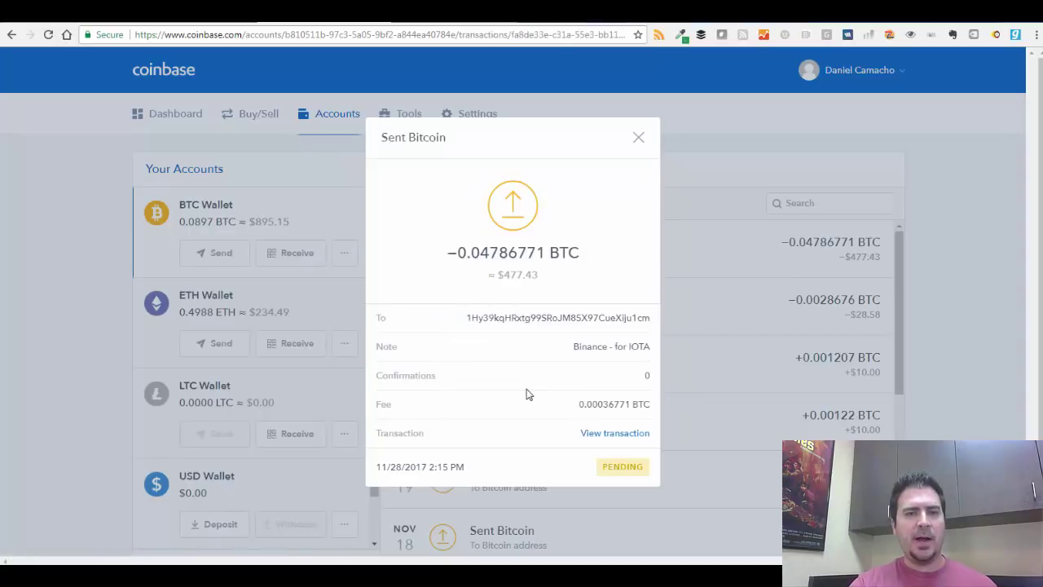
pyautogui.click(952, 341)
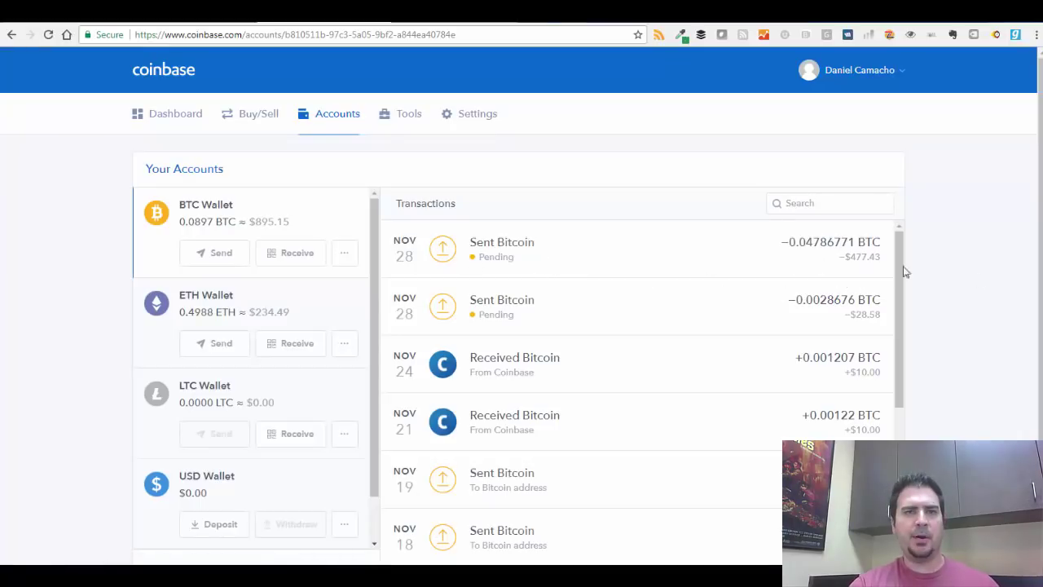
# Switch to the Binance tab and open the Funds > History deposits and withdrawals page
pyautogui.hotkey('ctrl', 'Tab')
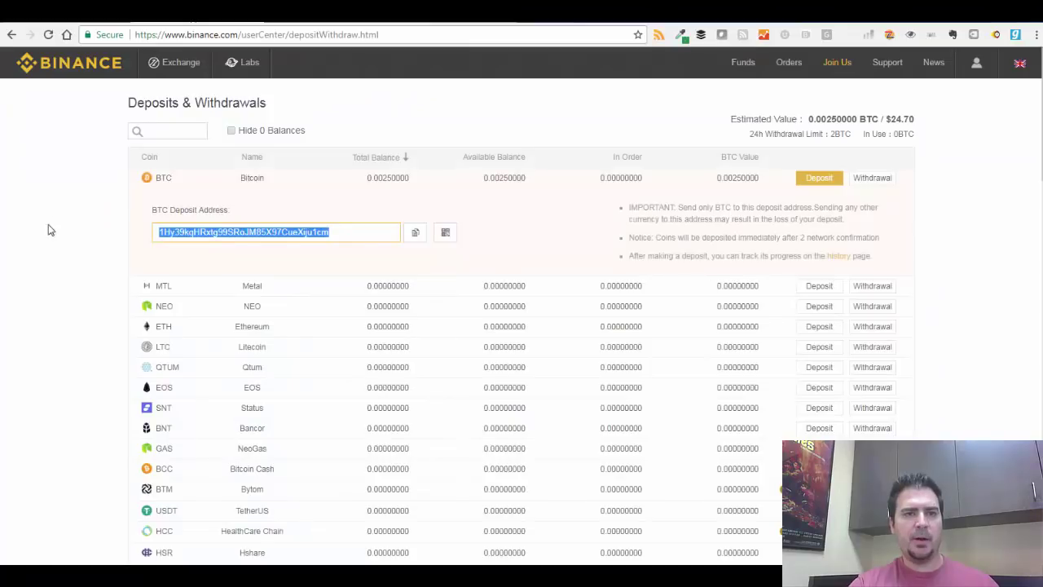
pyautogui.moveTo(742, 64)
pyautogui.click(687, 116)
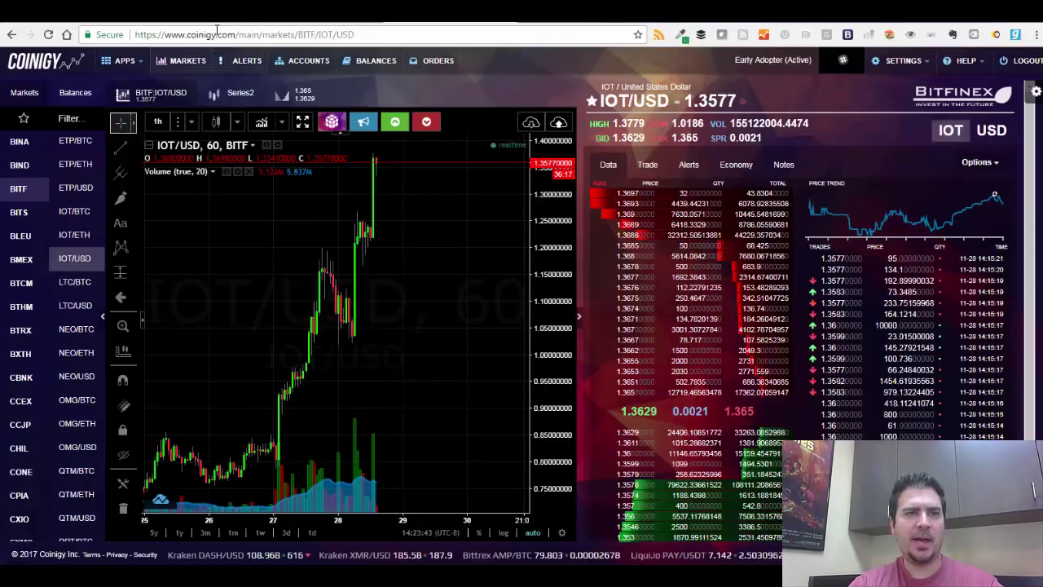
# Compare the Coinigy IOT/USD chart with Binance history, ending on Binance's single 0.0025 BTC deposit
pyautogui.click(208, 11)
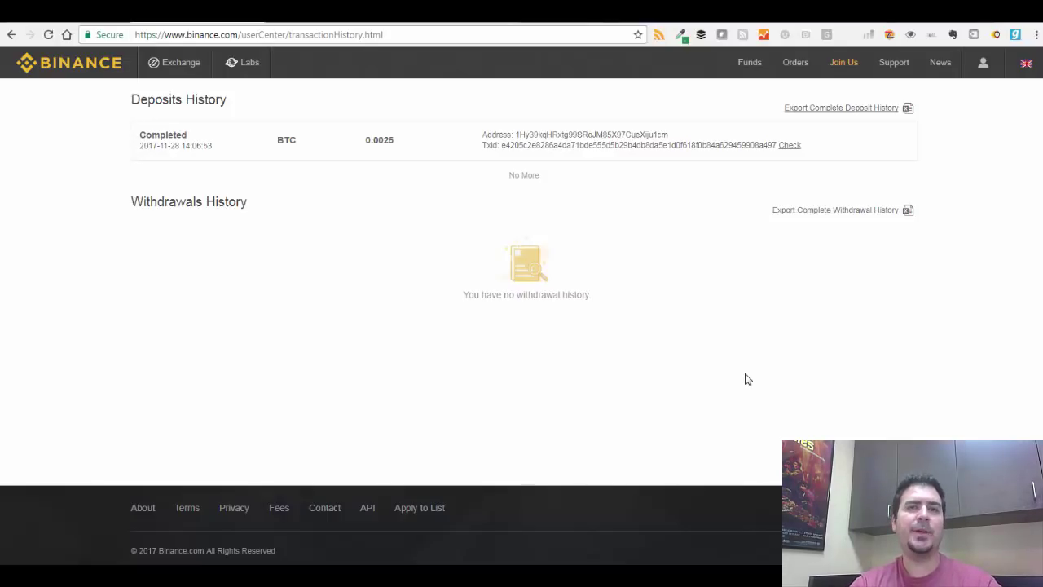
pyautogui.click(466, 13)
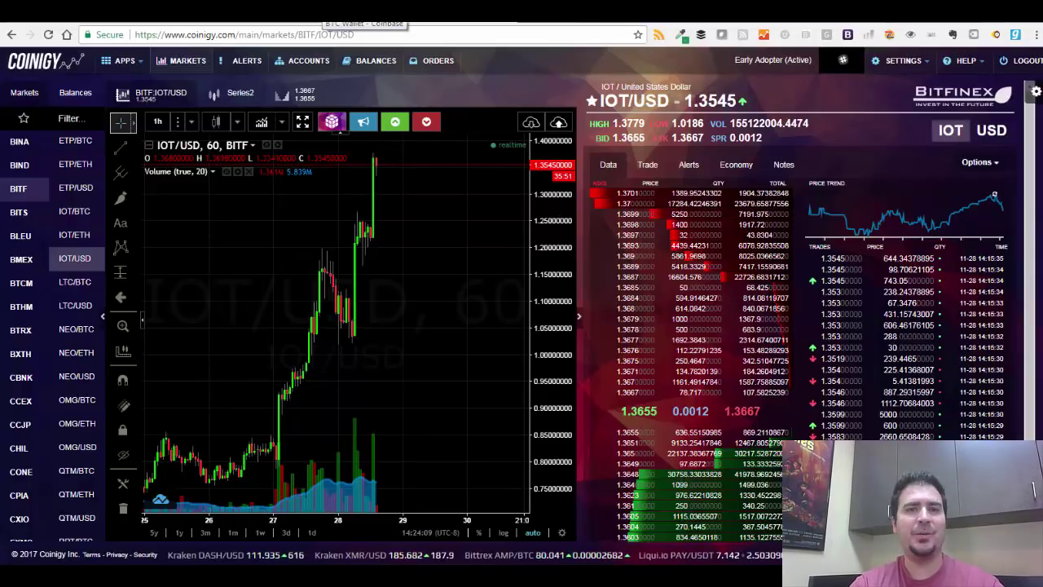
pyautogui.click(160, 19)
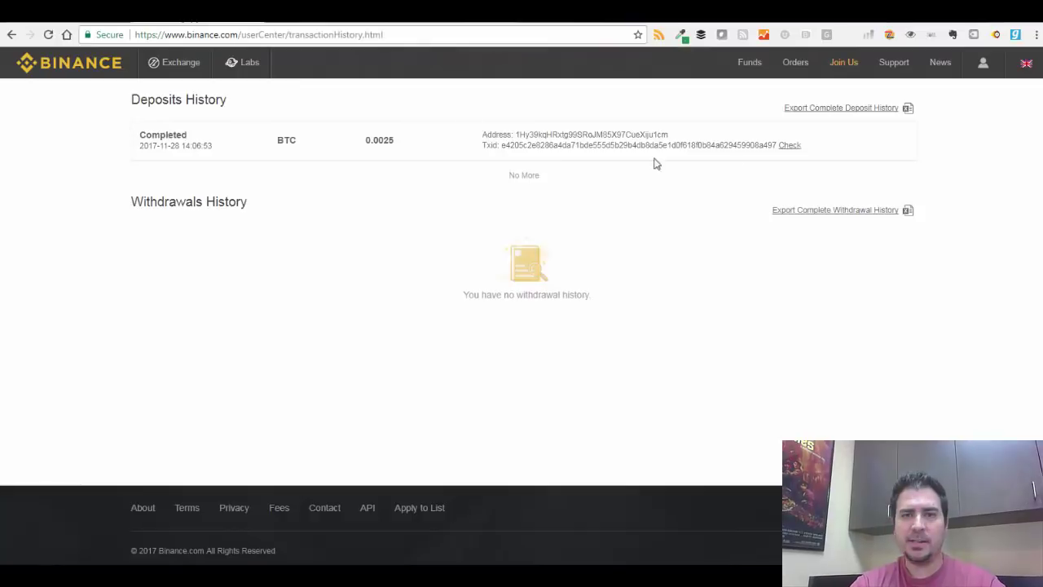
# Go to Account > API Setting and enter the Google Authenticator code in the 2FA prompt
pyautogui.moveTo(982, 63)
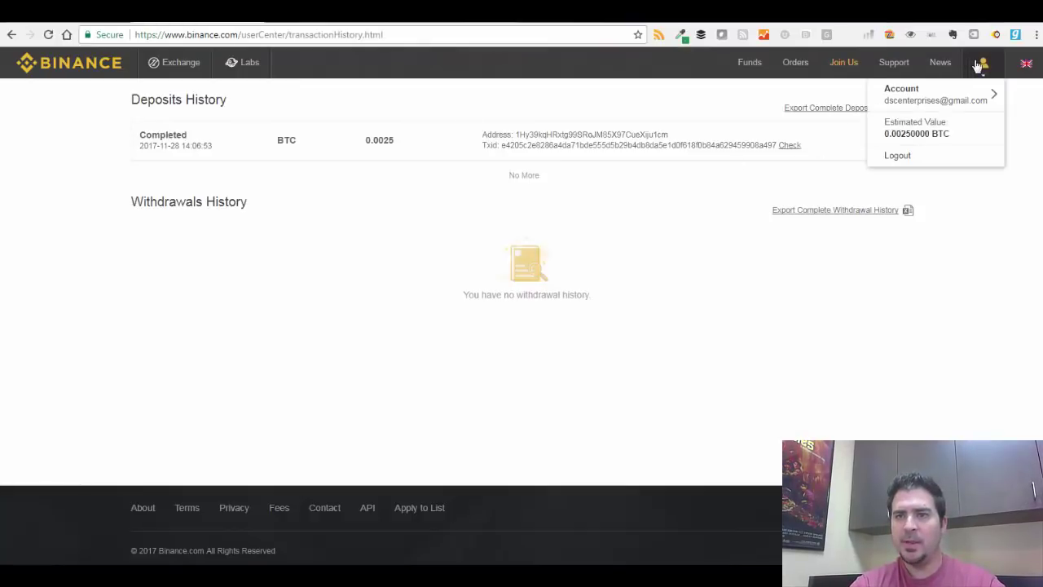
pyautogui.click(923, 96)
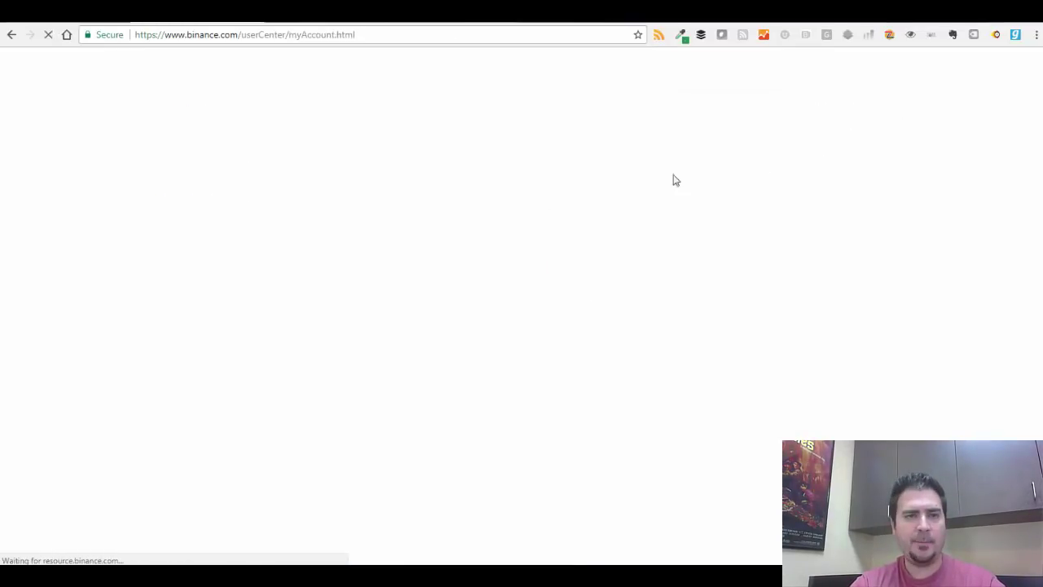
pyautogui.scroll(-2, 335, 317)
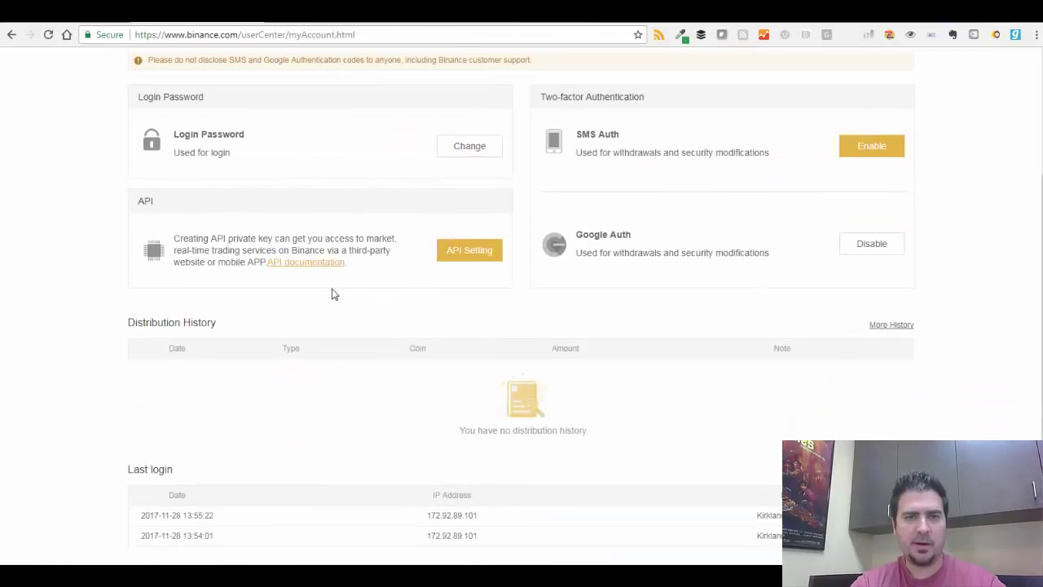
pyautogui.click(467, 255)
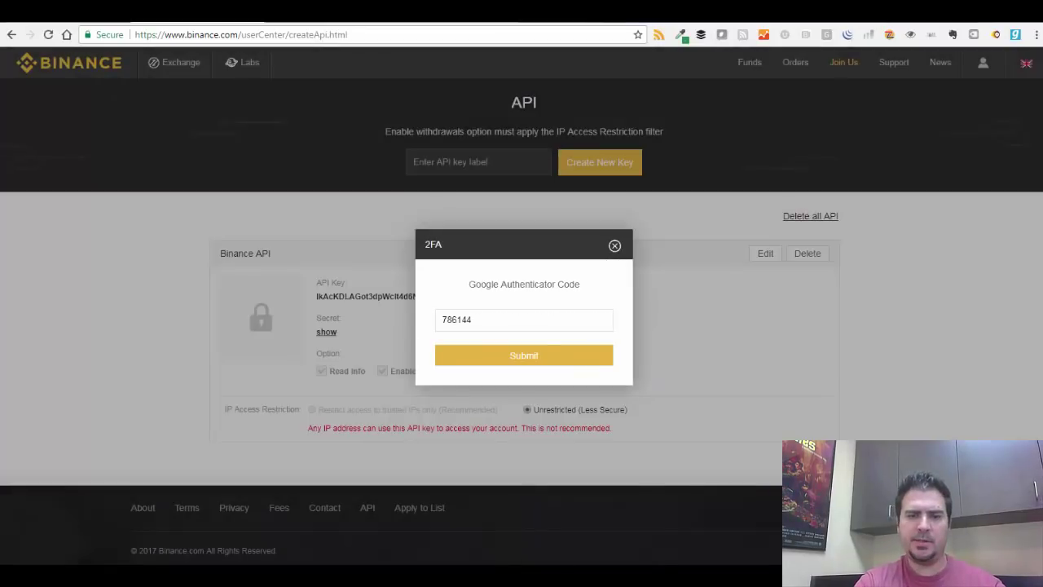
pyautogui.press('F9')
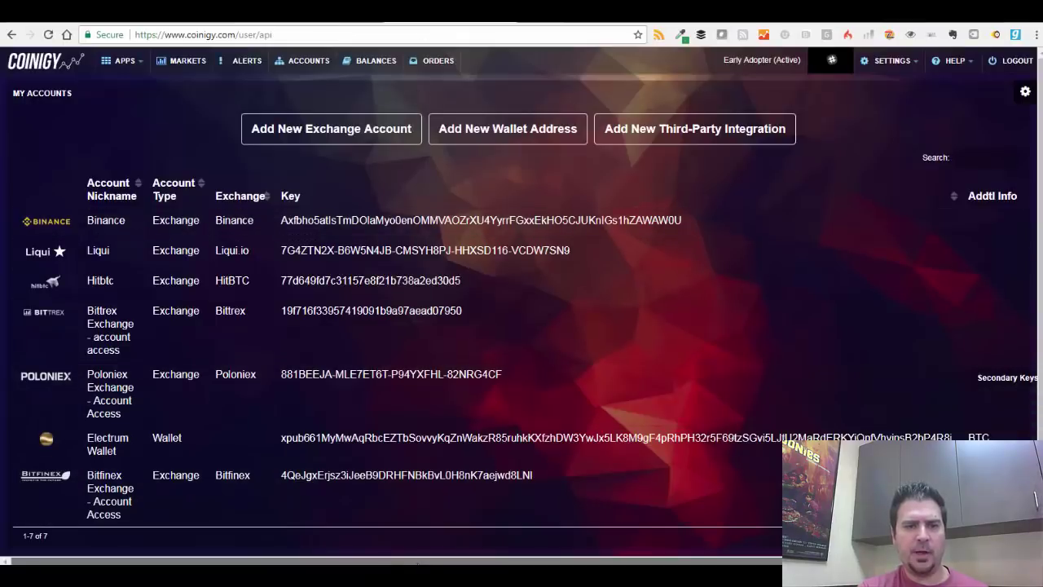
# Open Coinigy's Markets page and pan the IOT/USD chart to the latest candles
pyautogui.click(187, 62)
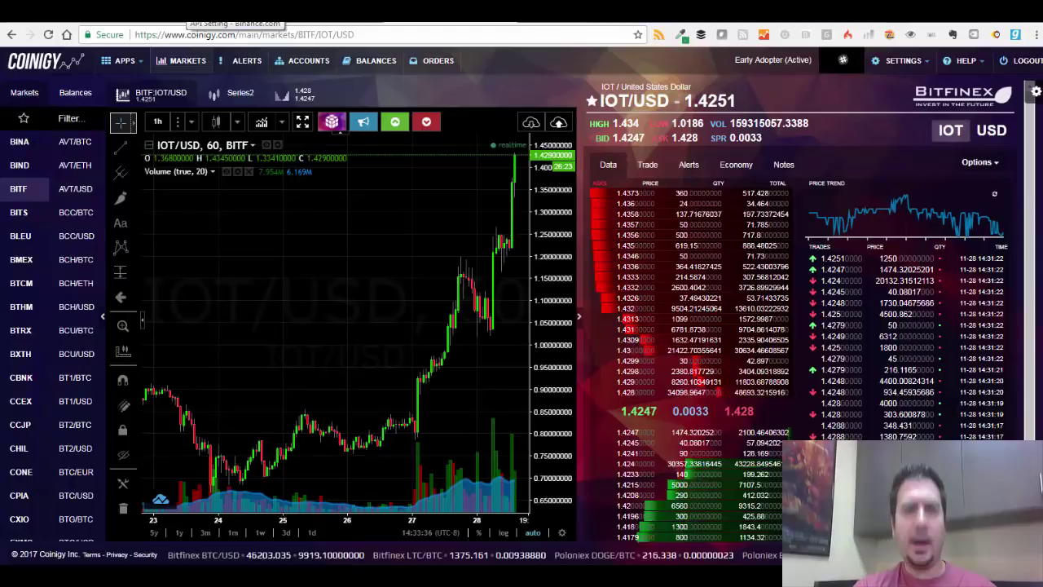
pyautogui.moveTo(321, 216); pyautogui.dragTo(299, 211)
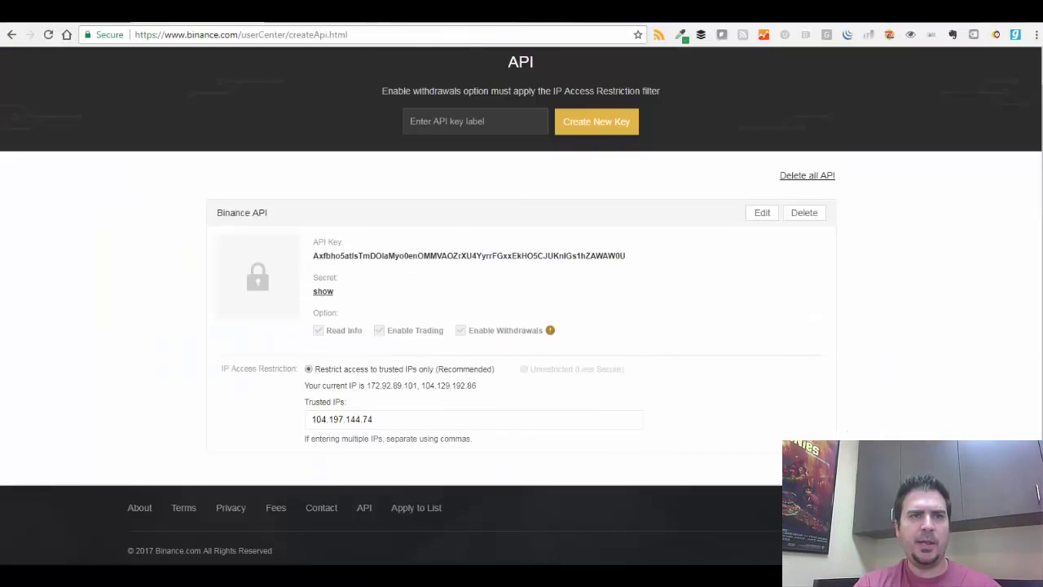
# Check Deposits Withdrawals and History for the 0.0475 BTC deposit, then return to the balances list
pyautogui.scroll(1, 446, 120)
pyautogui.moveTo(741, 68)
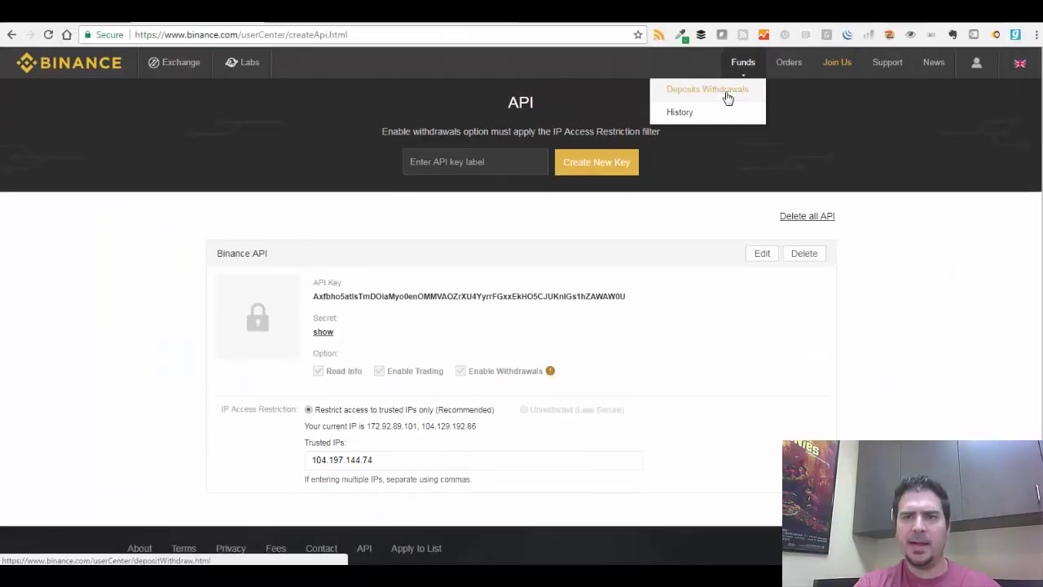
pyautogui.click(727, 97)
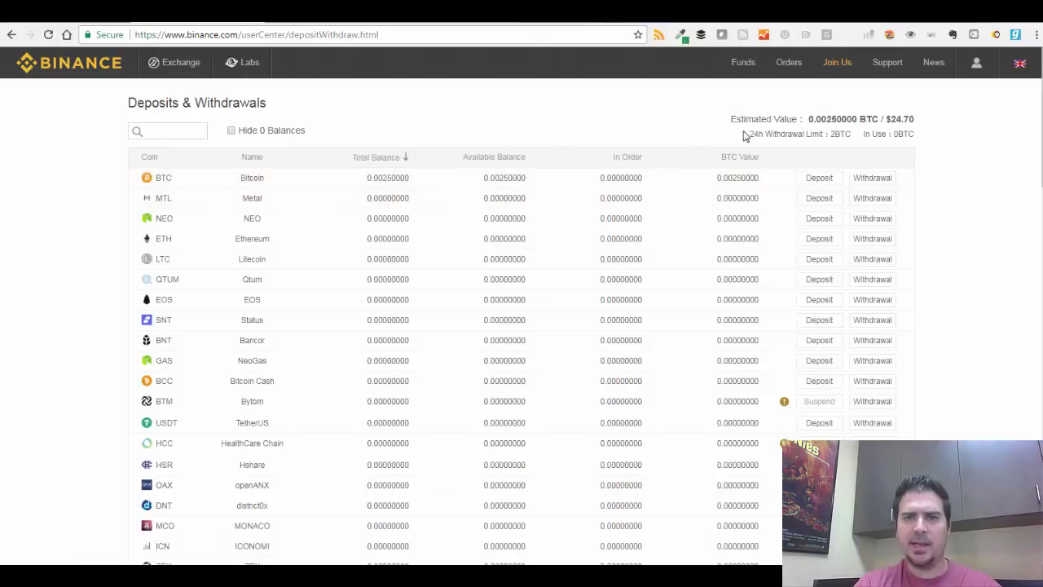
pyautogui.moveTo(744, 67)
pyautogui.click(697, 114)
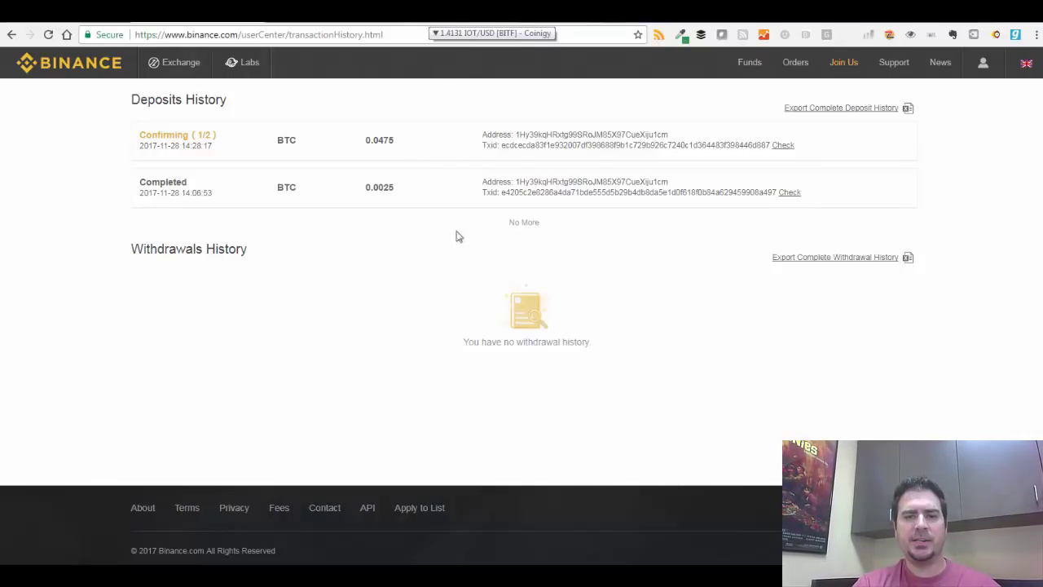
pyautogui.hotkey('alt', 'Left')
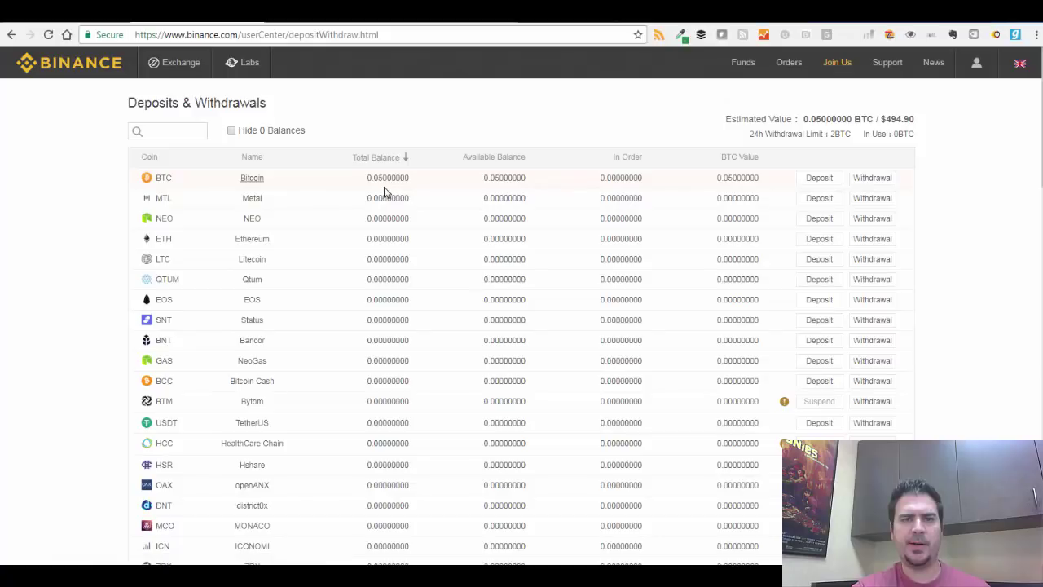
# Open Binance's Funds > History to confirm the 0.0475 BTC deposit has completed
pyautogui.moveTo(752, 70)
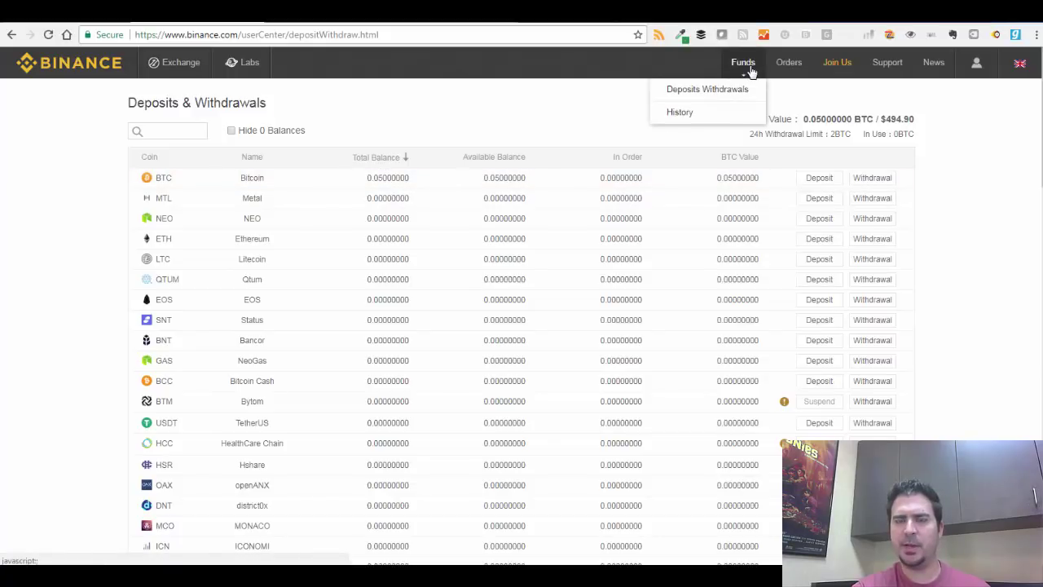
pyautogui.click(692, 112)
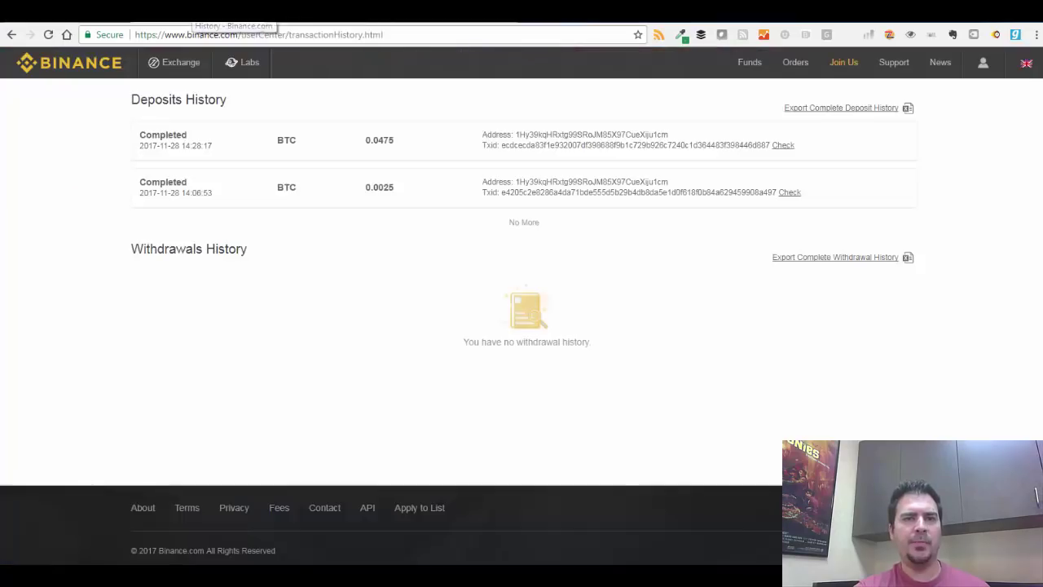
pyautogui.moveTo(173, 62)
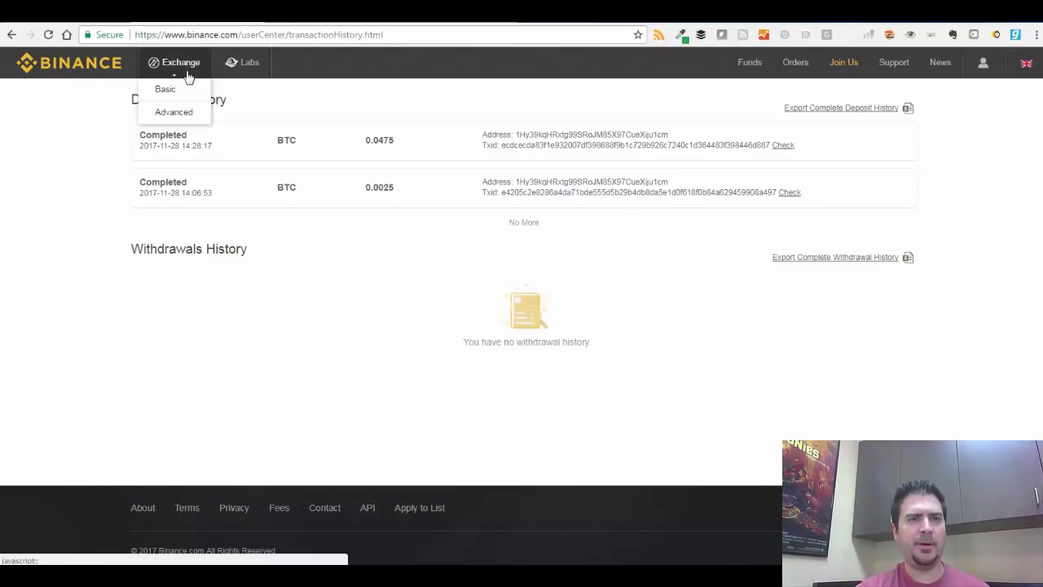
# Open the Exchange > Basic trading page on BNB/BTC, briefly checking Coinigy's IOTA/BTC market
pyautogui.click(167, 92)
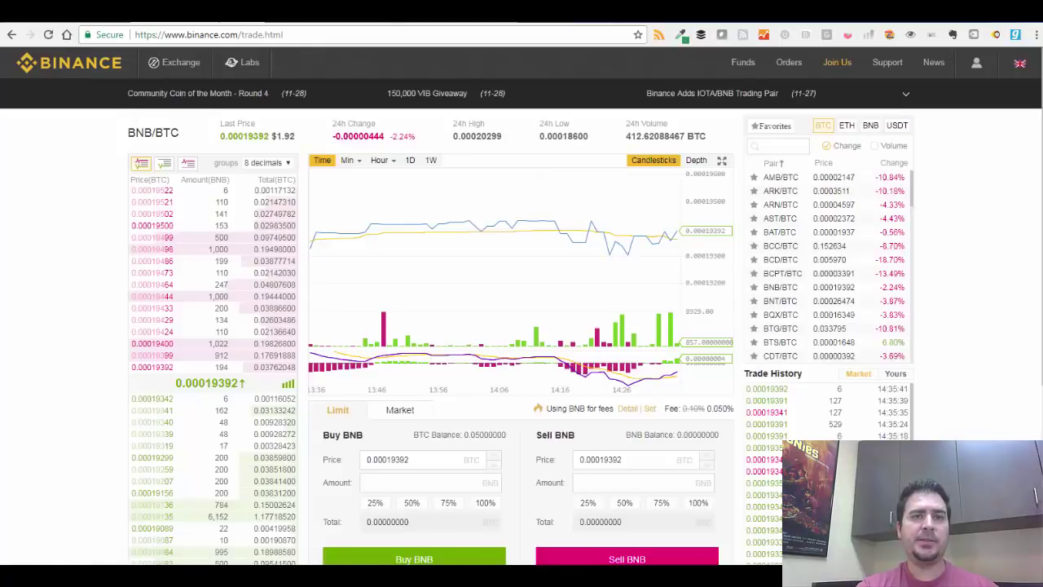
pyautogui.click(214, 17)
pyautogui.hotkey('ctrl', 'shift', 'Tab')
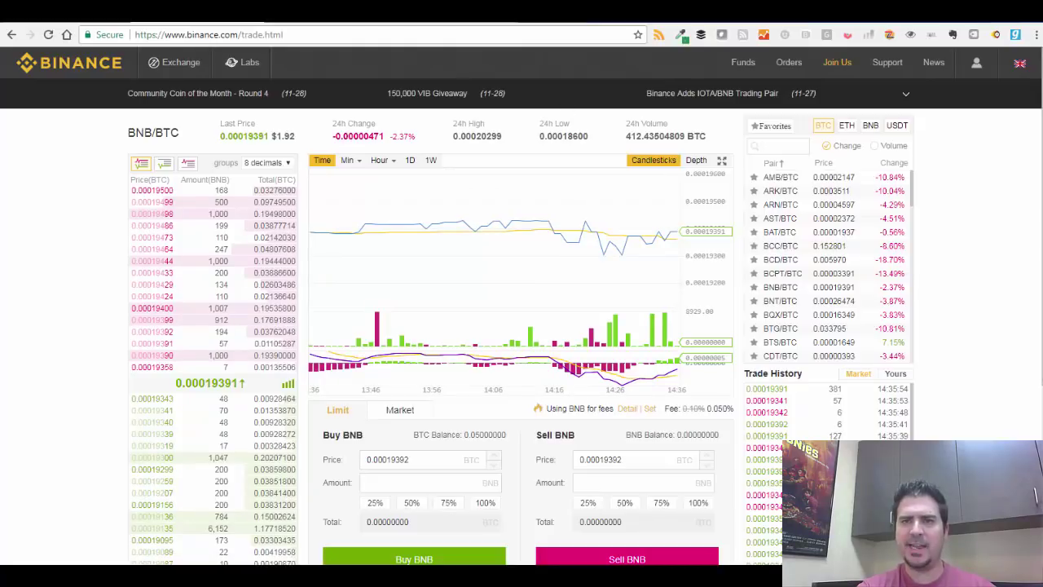
pyautogui.scroll(-1, 1026, 251)
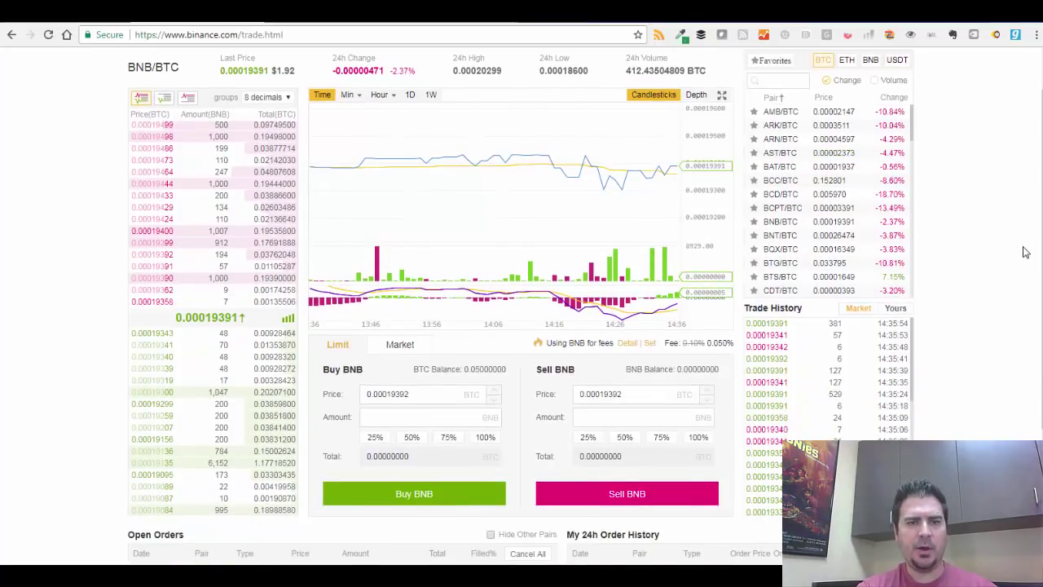
pyautogui.scroll(-1, 1026, 252)
pyautogui.scroll(2, 1026, 251)
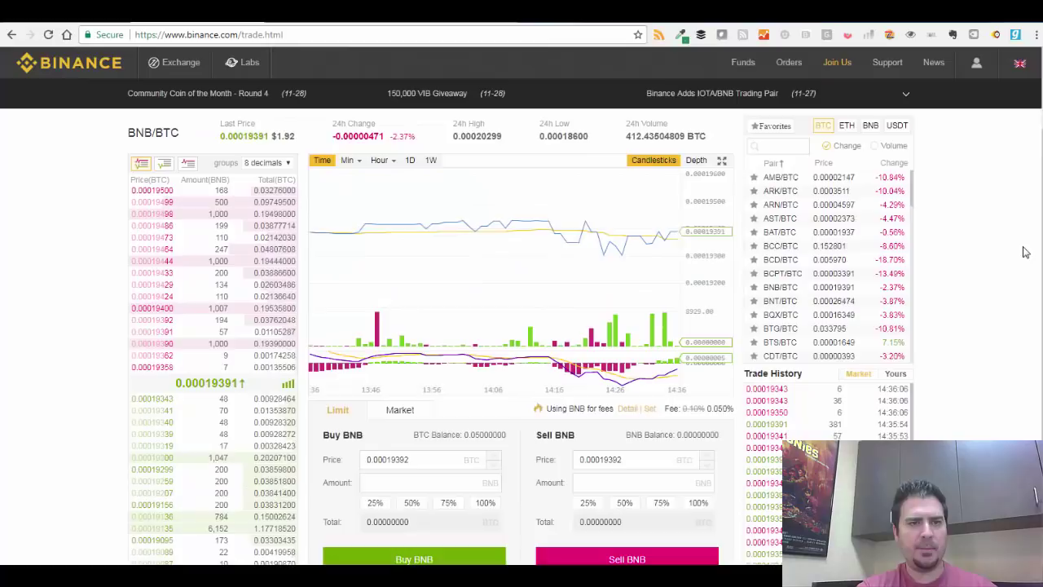
# Switch to the IOTA/BTC pair via search 'iota' and change the buy price's trailing digits to 25
pyautogui.click(776, 147)
pyautogui.write('iota')
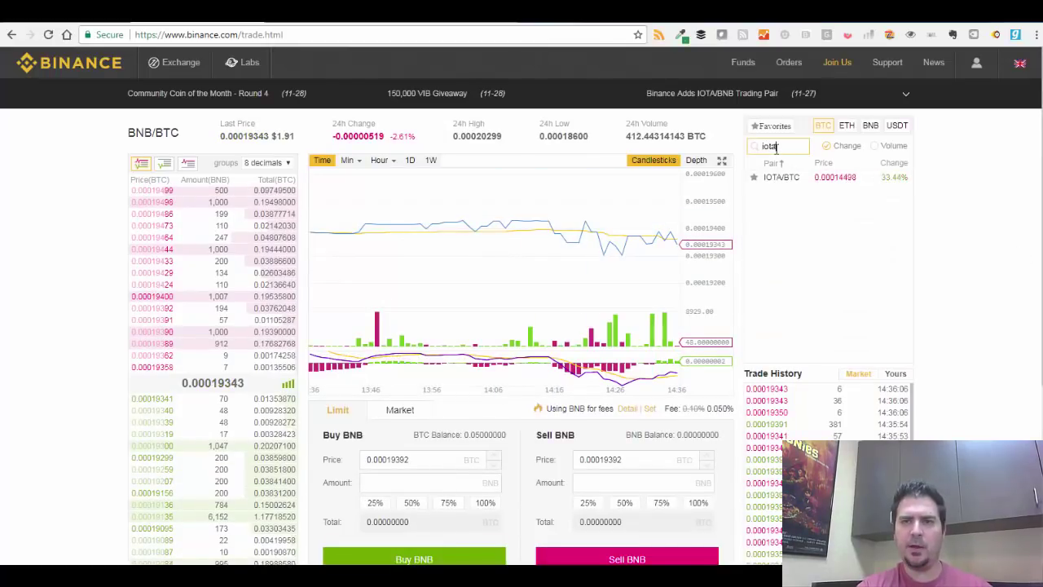
pyautogui.click(791, 179)
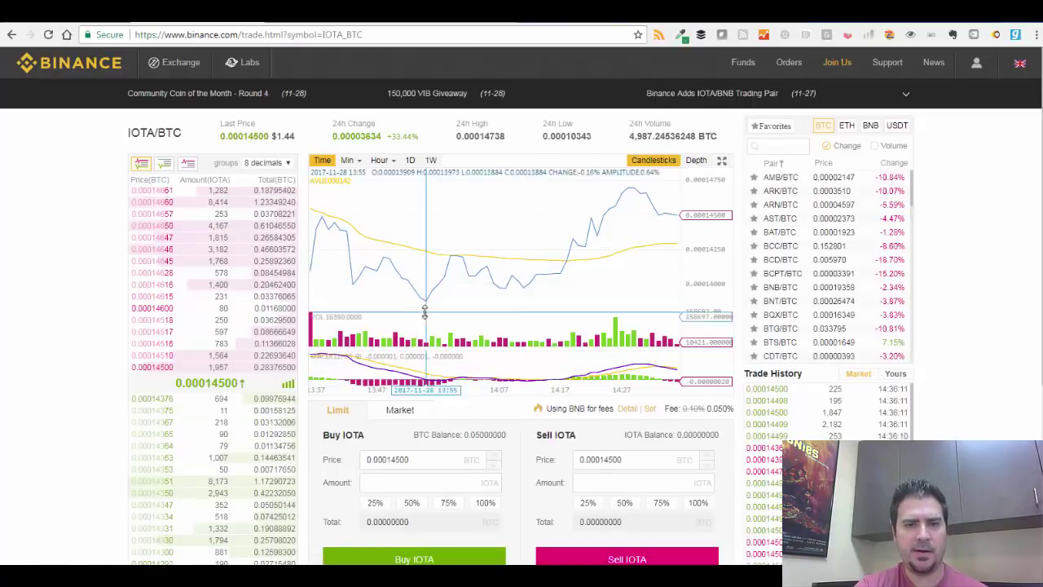
pyautogui.scroll(-1, 424, 310)
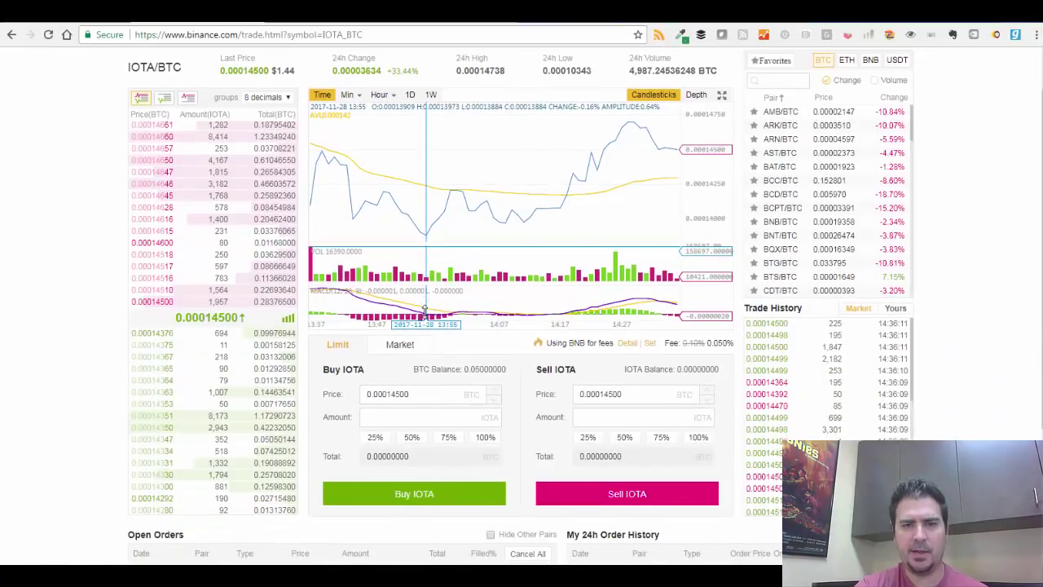
pyautogui.click(421, 393)
pyautogui.moveTo(414, 395); pyautogui.dragTo(381, 394)
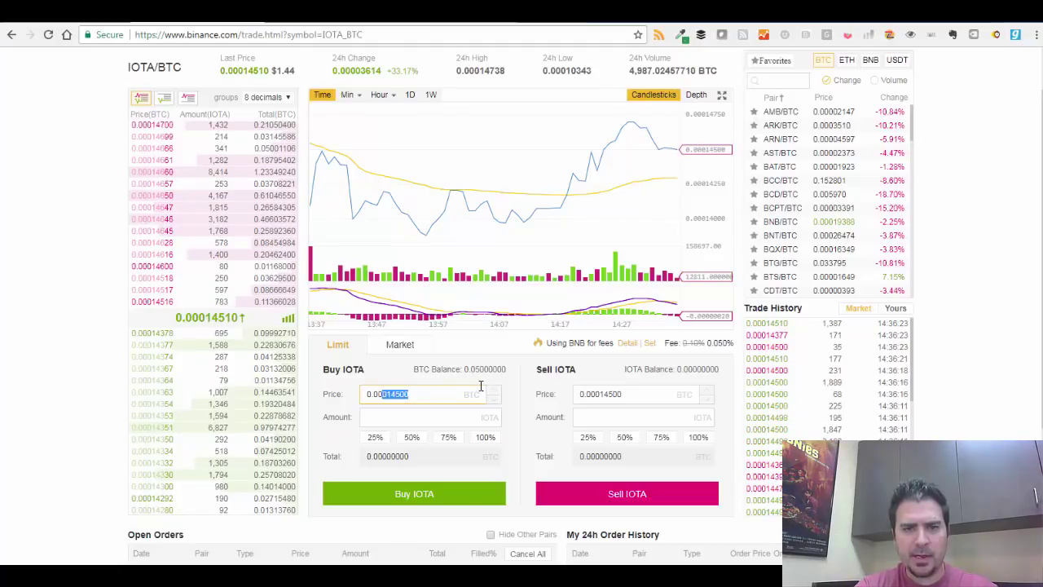
pyautogui.moveTo(436, 394); pyautogui.dragTo(388, 397)
pyautogui.write('25')
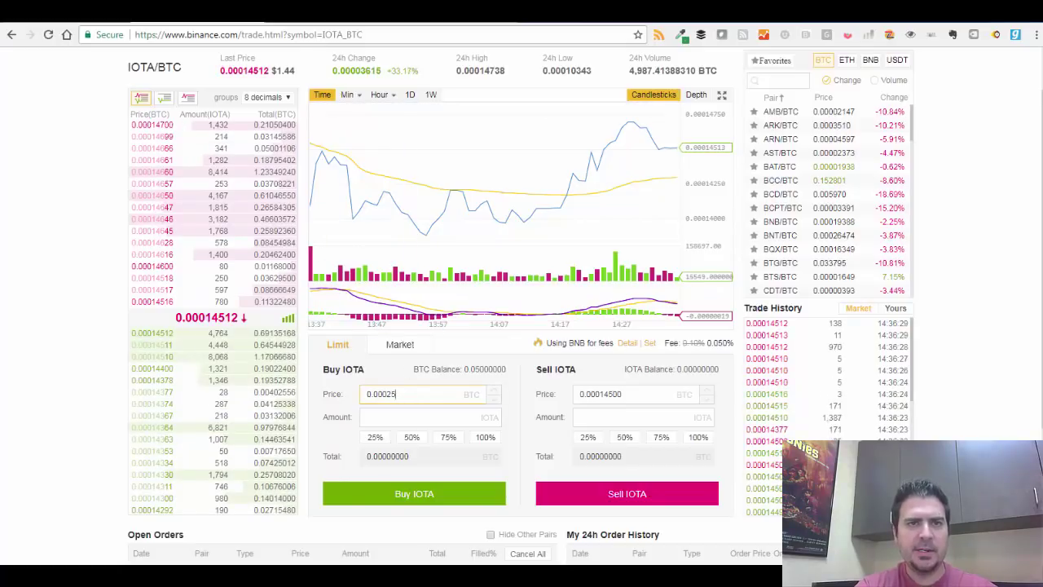
# Return to Funds > Deposits Withdrawals showing the 0.05 BTC estimated balance
pyautogui.scroll(1, 872, 163)
pyautogui.moveTo(743, 63)
pyautogui.click(719, 88)
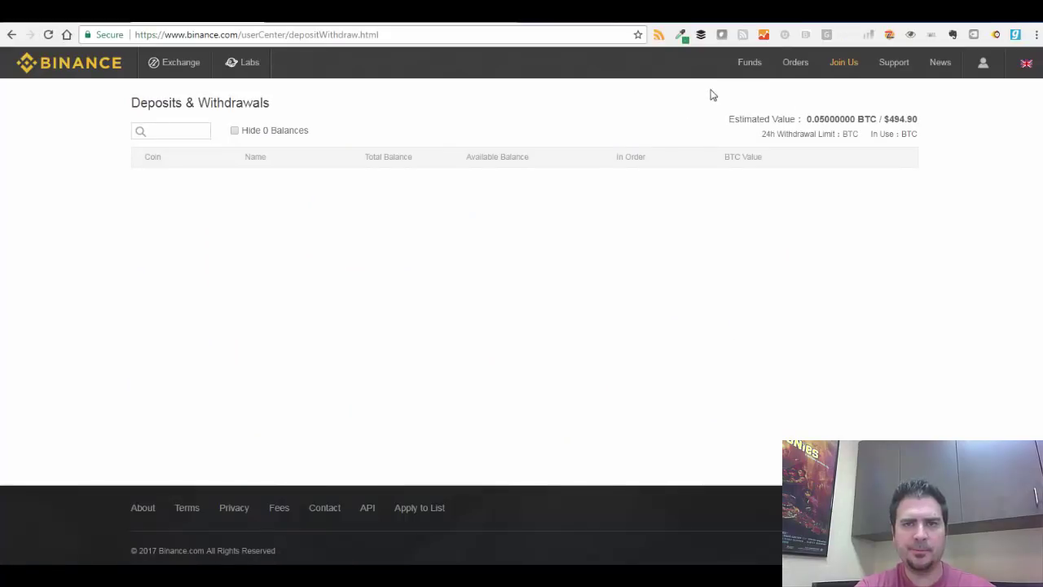
# In Funds > History, copy the 0.0025 BTC deposit amount, then glance at Coinigy and return
pyautogui.moveTo(745, 73)
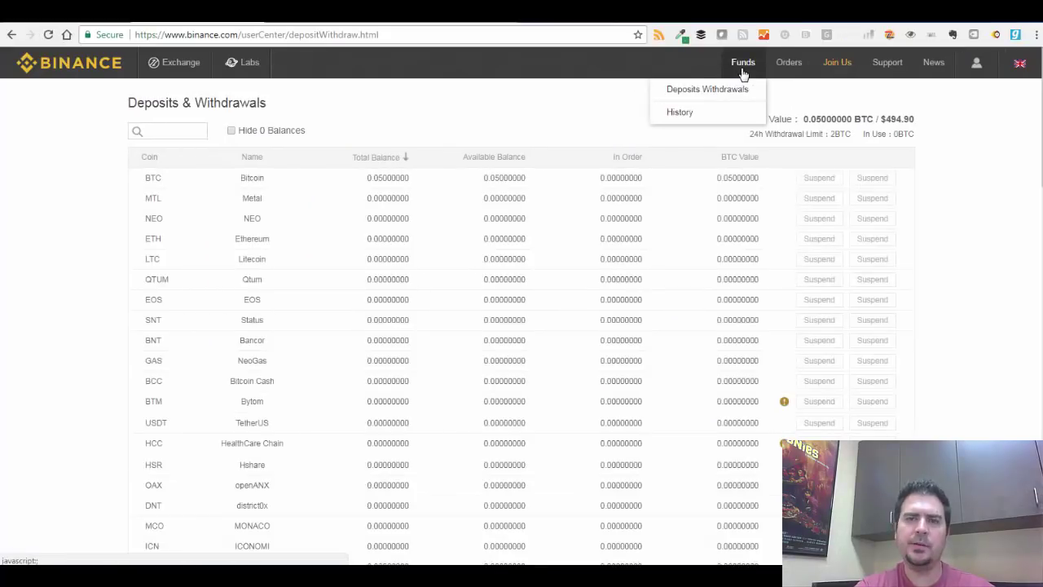
pyautogui.click(696, 116)
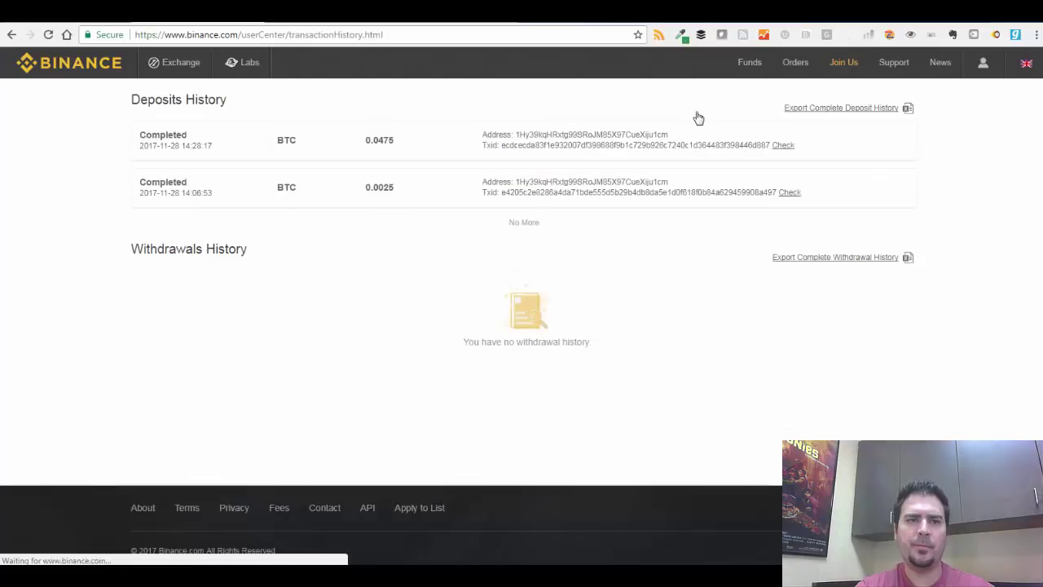
pyautogui.moveTo(397, 196); pyautogui.dragTo(358, 194)
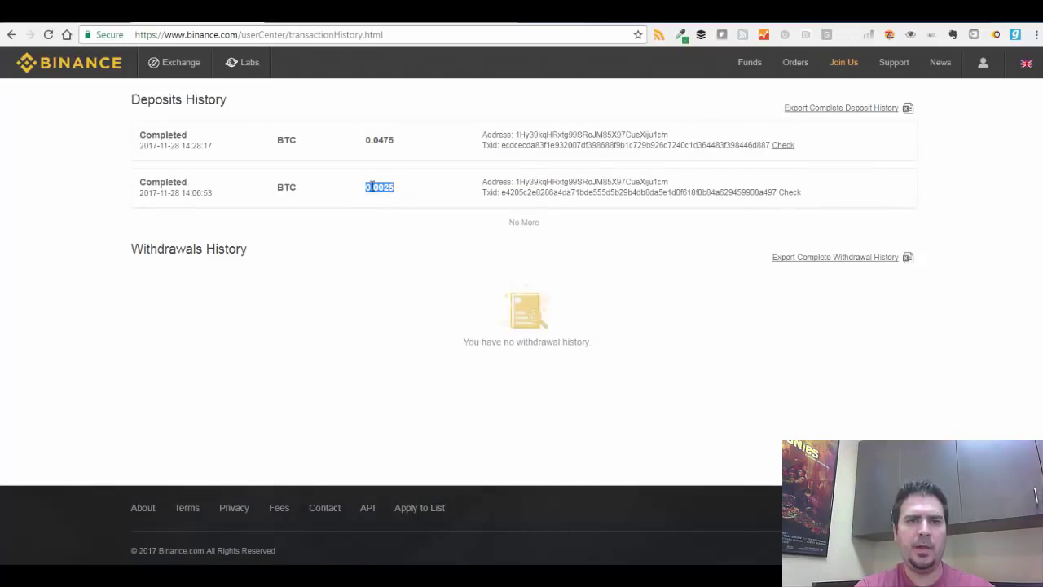
pyautogui.rightClick(371, 187)
pyautogui.click(398, 195)
pyautogui.hotkey('ctrl', 'Tab')
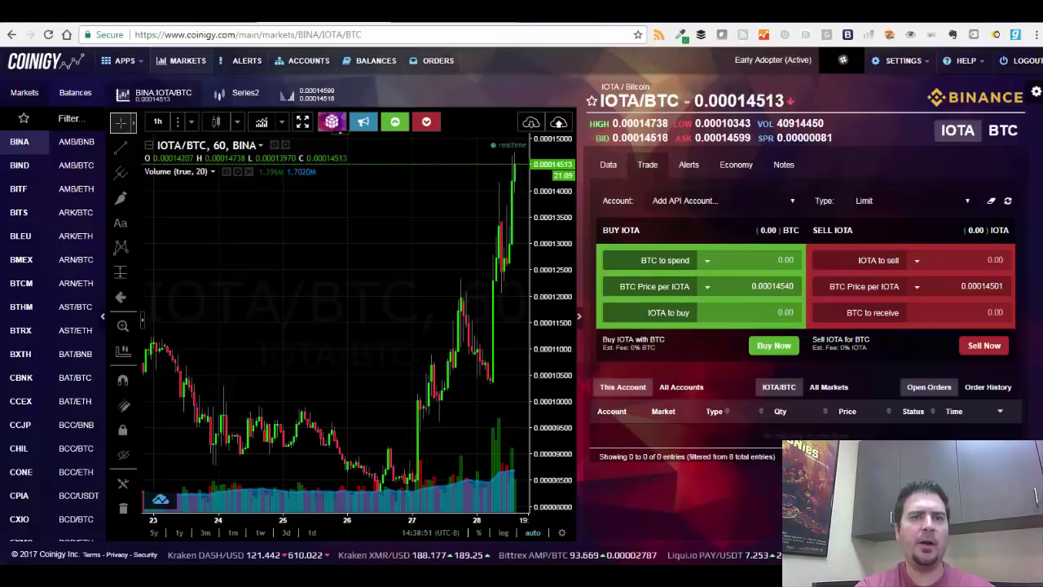
pyautogui.hotkey('ctrl', 'shift', 'Tab')
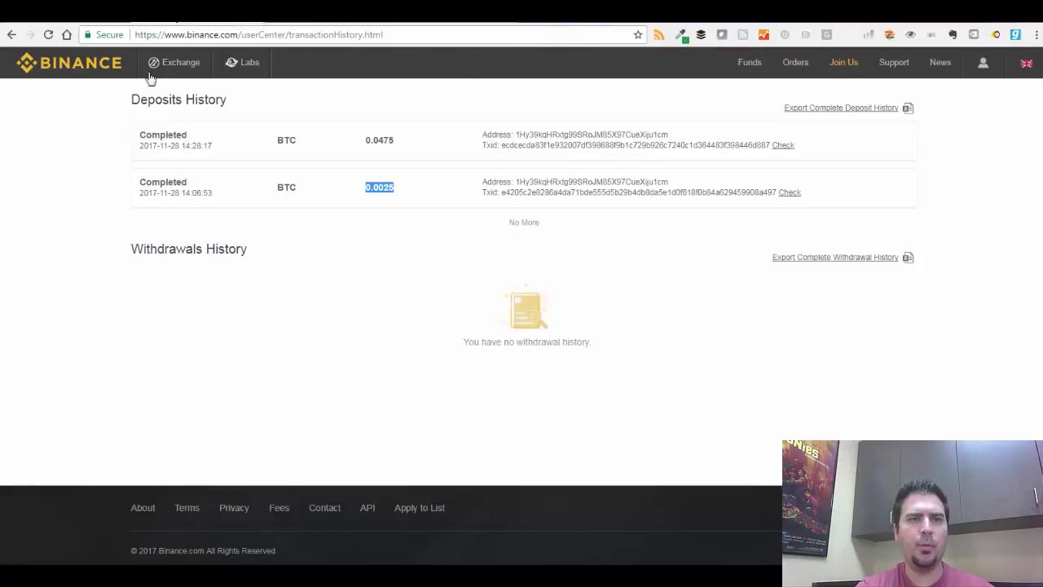
# Open Exchange > Basic to reach the IOTA/BTC trading page at 0.00014599 BTC
pyautogui.moveTo(185, 72)
pyautogui.click(165, 90)
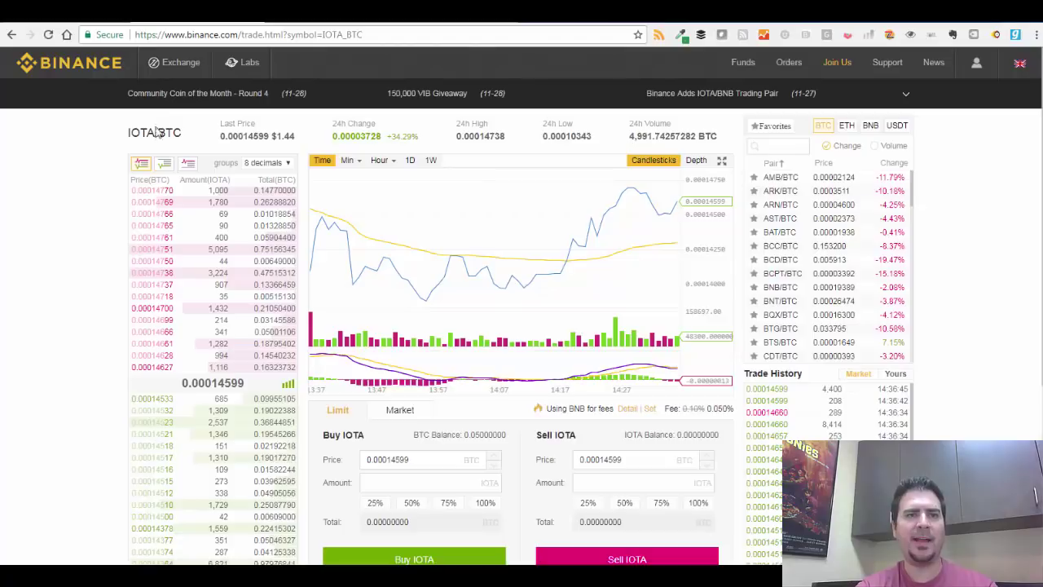
# Fill the buy Amount with 85 IOTA using the 25% balance button
pyautogui.scroll(-2, 427, 301)
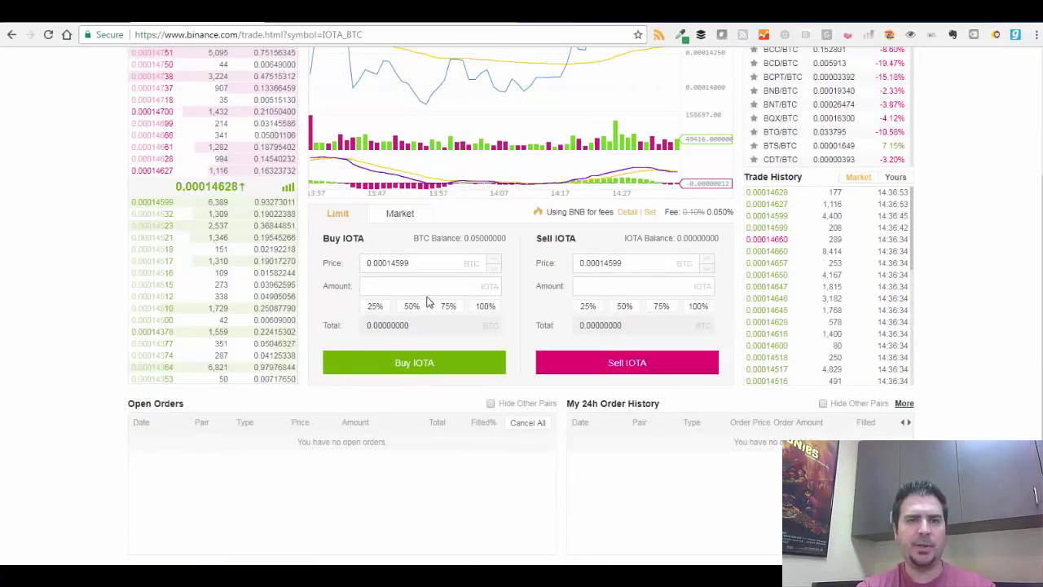
pyautogui.moveTo(419, 263); pyautogui.dragTo(342, 264)
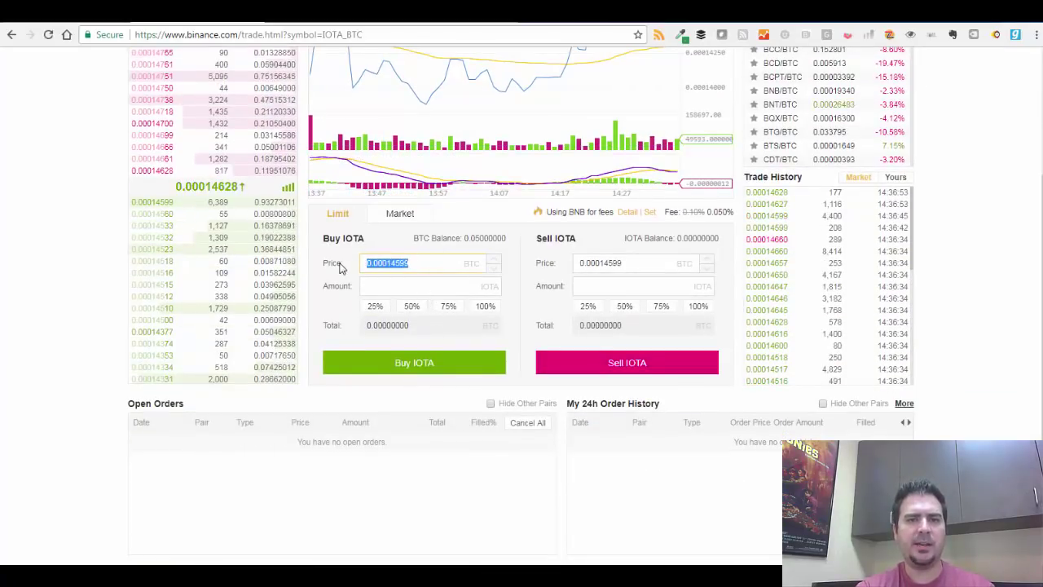
pyautogui.click(366, 290)
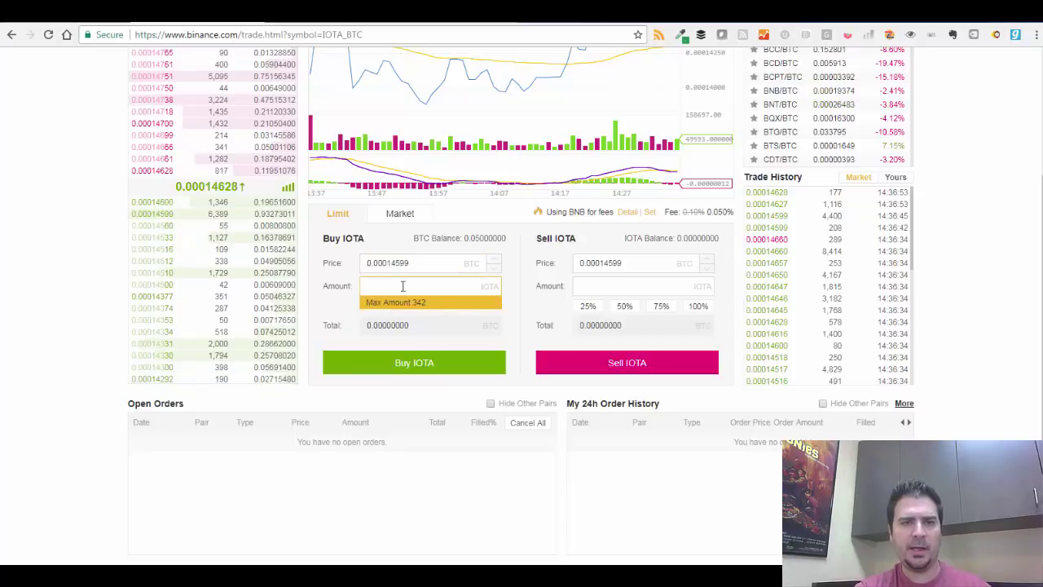
pyautogui.click(418, 289)
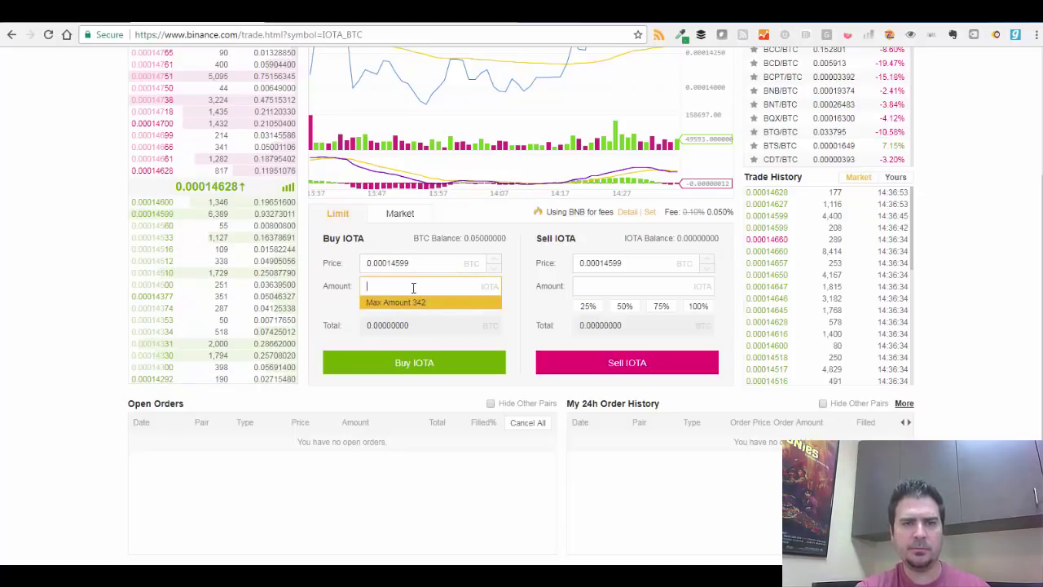
pyautogui.click(432, 323)
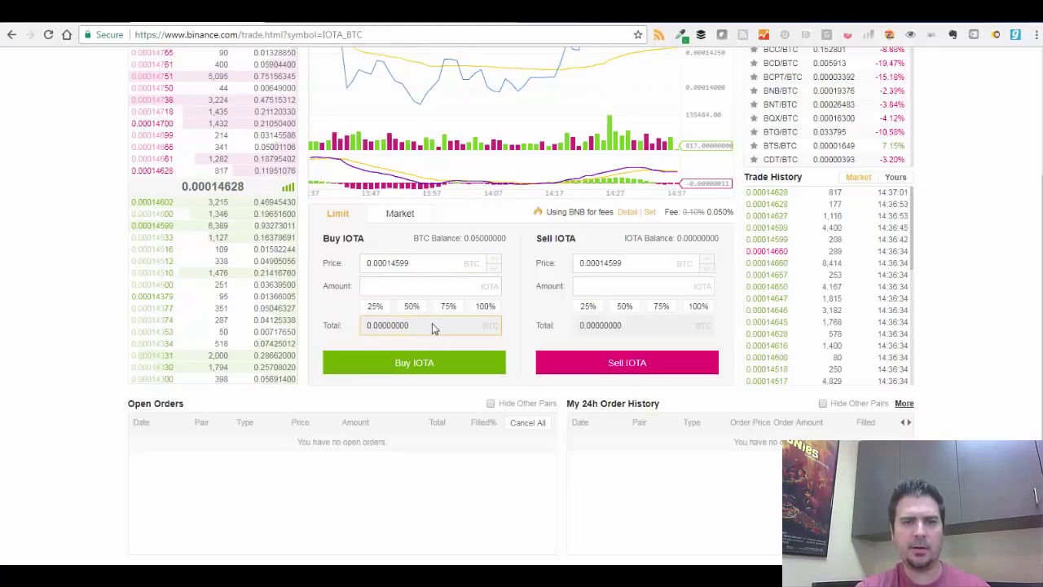
pyautogui.click(378, 308)
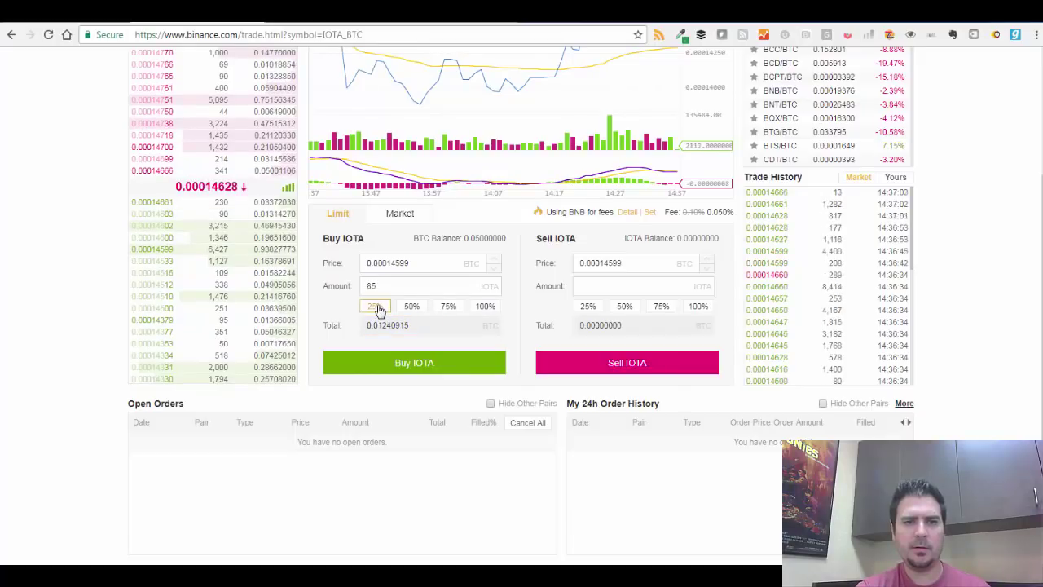
pyautogui.moveTo(381, 325); pyautogui.dragTo(398, 328)
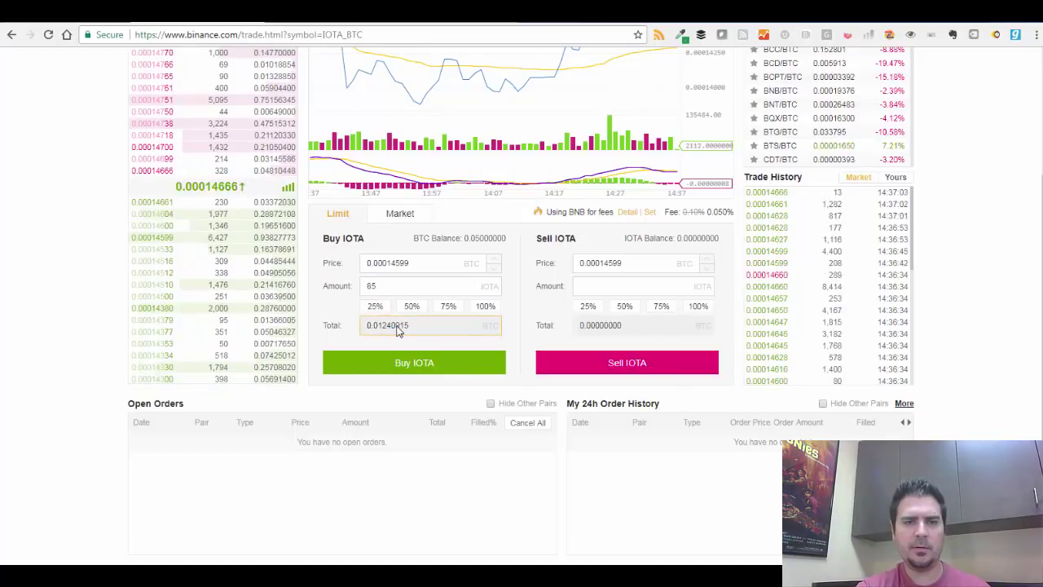
pyautogui.click(431, 285)
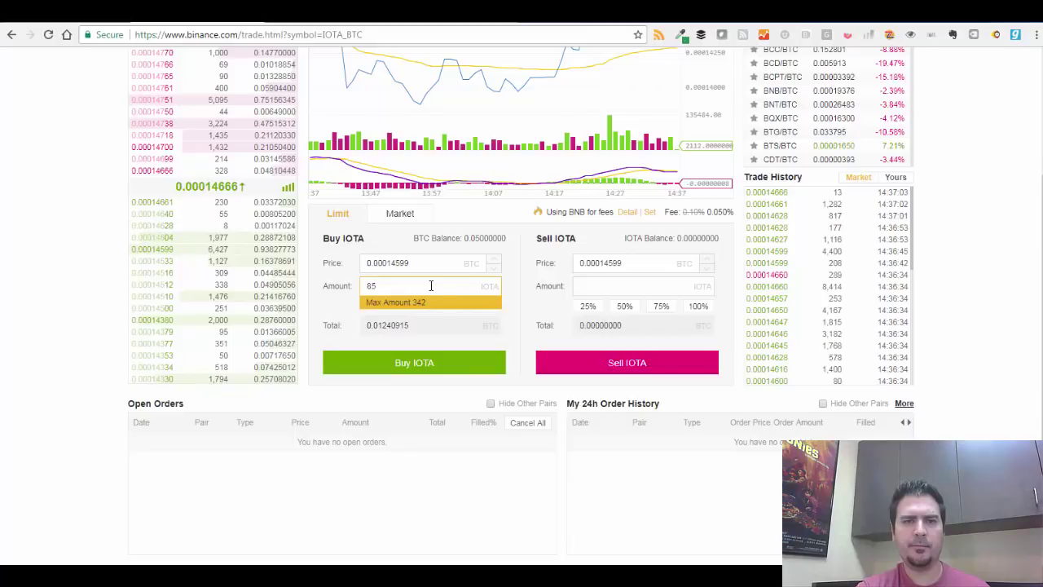
pyautogui.click(380, 399)
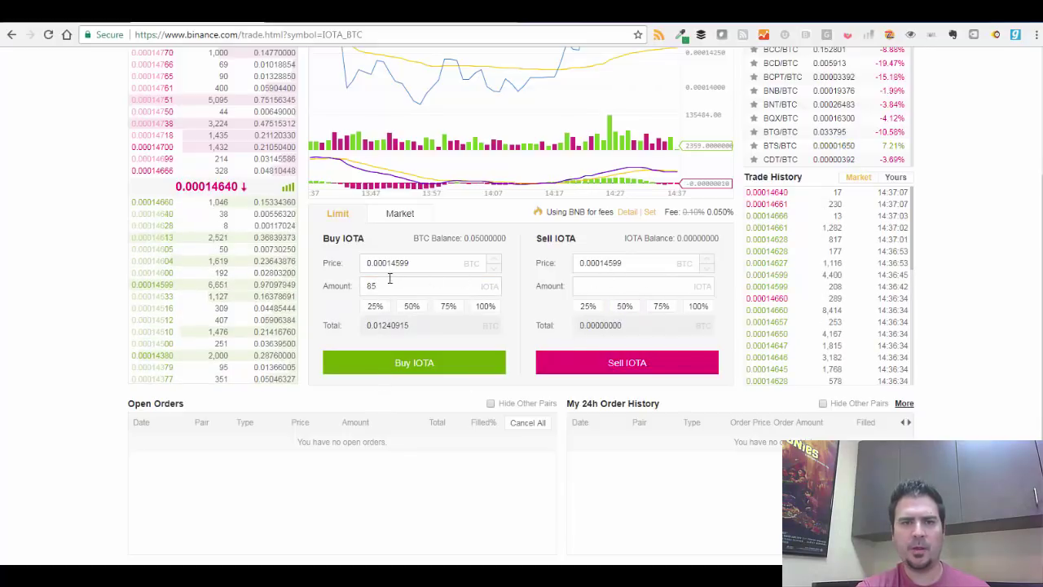
# Raise the price to 0.00014600 BTC and place the limit buy totalling 0.01241 BTC
pyautogui.click(492, 260)
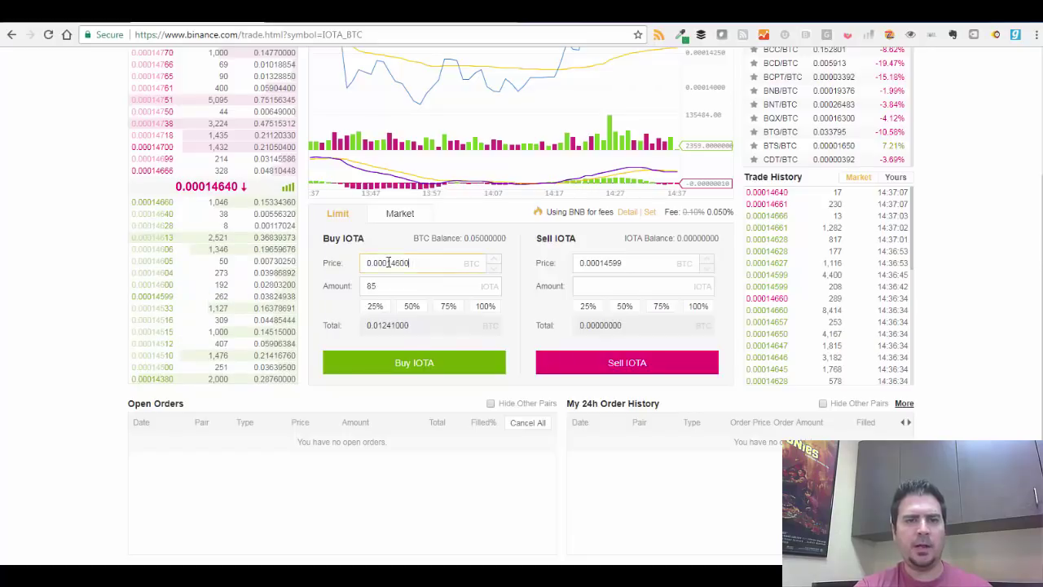
pyautogui.moveTo(410, 263); pyautogui.dragTo(379, 262)
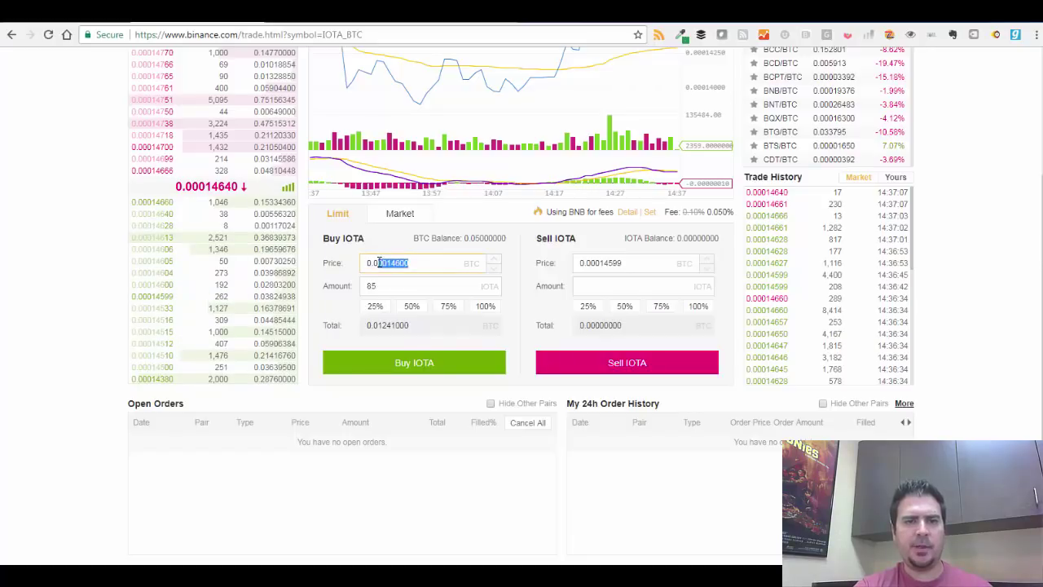
pyautogui.click(423, 262)
pyautogui.moveTo(399, 285); pyautogui.dragTo(366, 286)
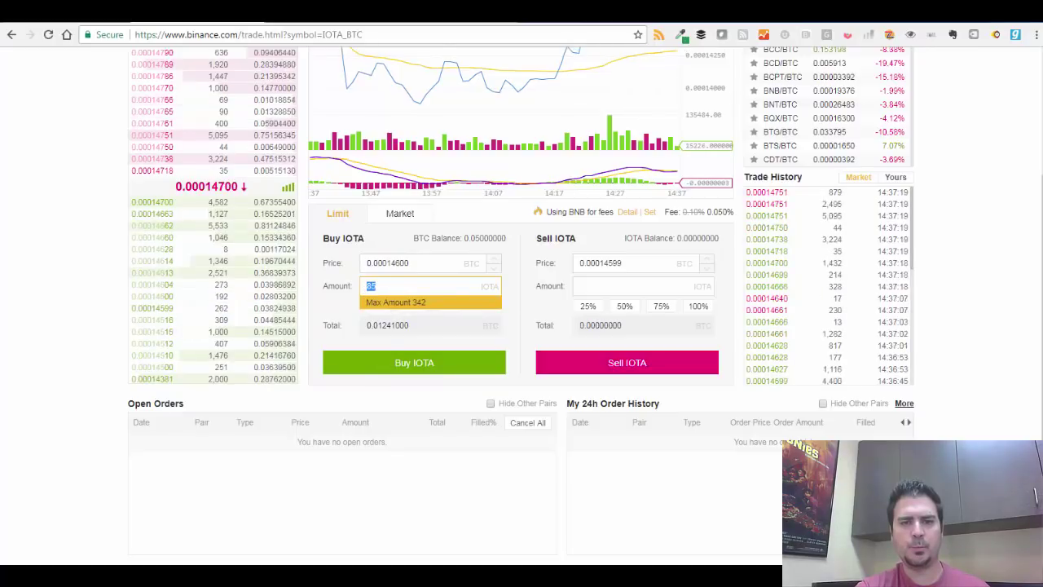
pyautogui.click(773, 574)
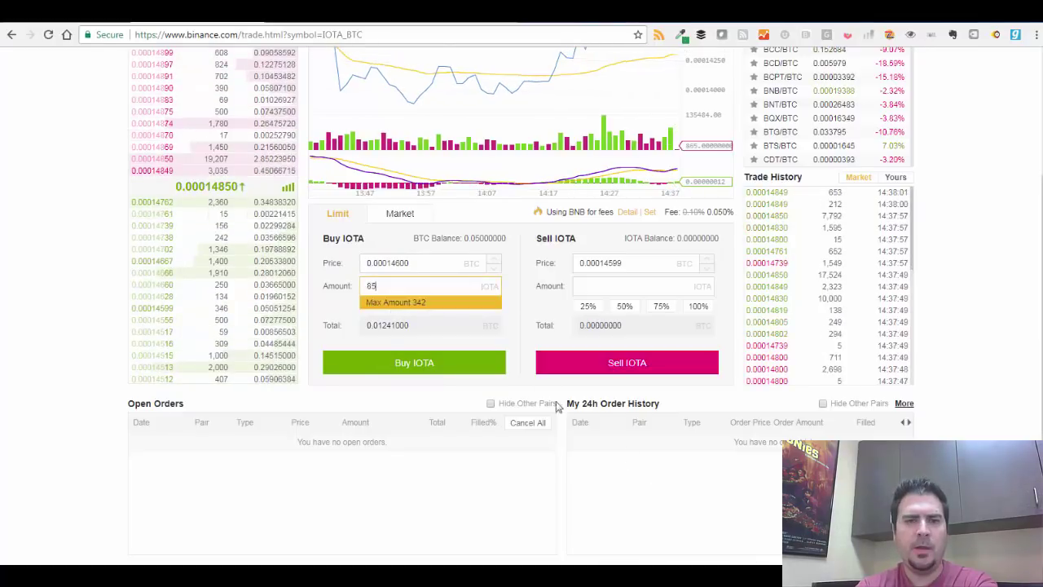
pyautogui.click(525, 241)
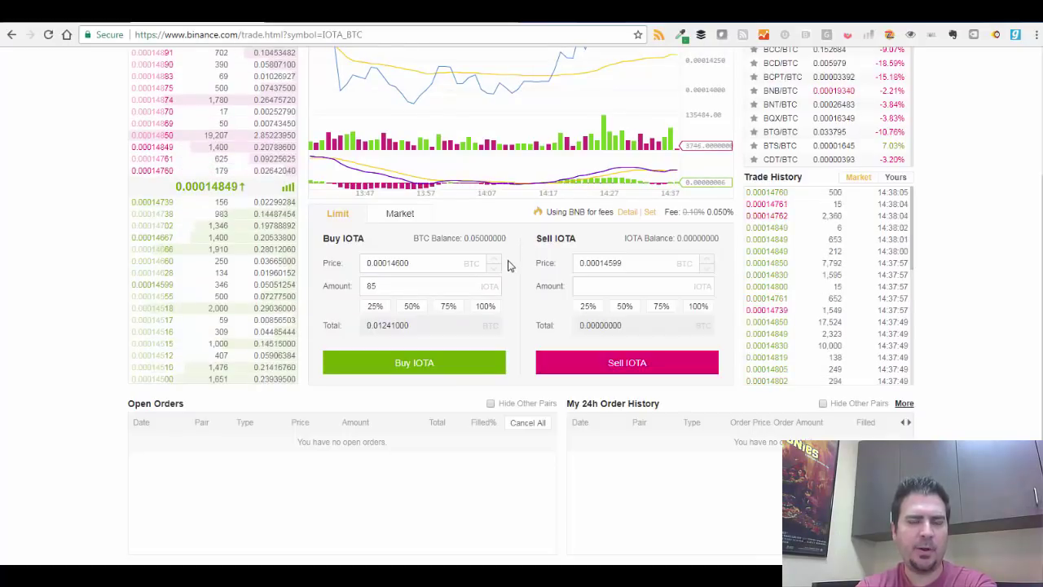
pyautogui.click(401, 367)
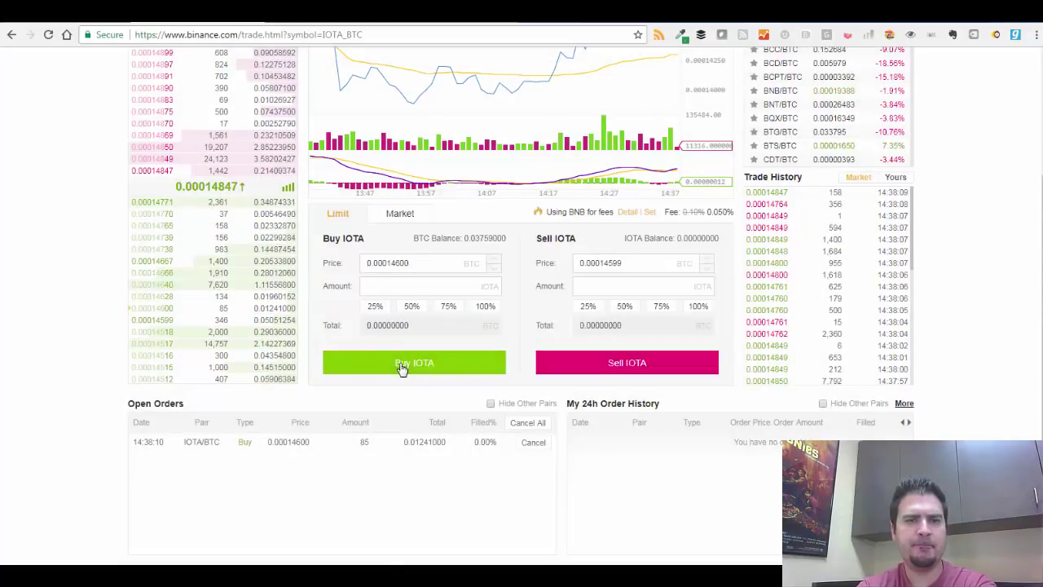
# Reload the basic IOTA/BTC trade page via Exchange > Basic, showing 0.03759000 BTC available
pyautogui.scroll(3, 402, 367)
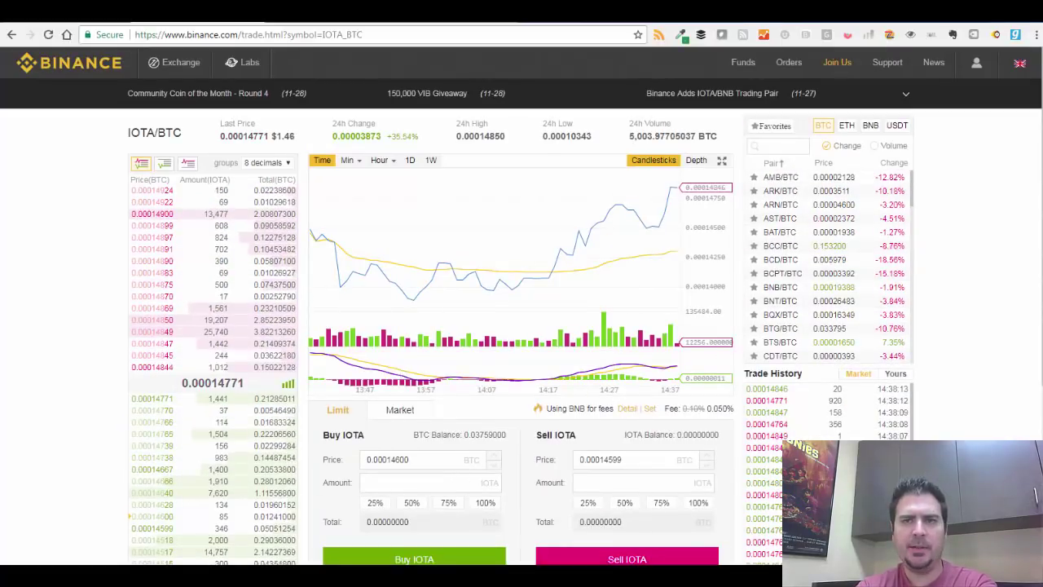
pyautogui.moveTo(182, 66)
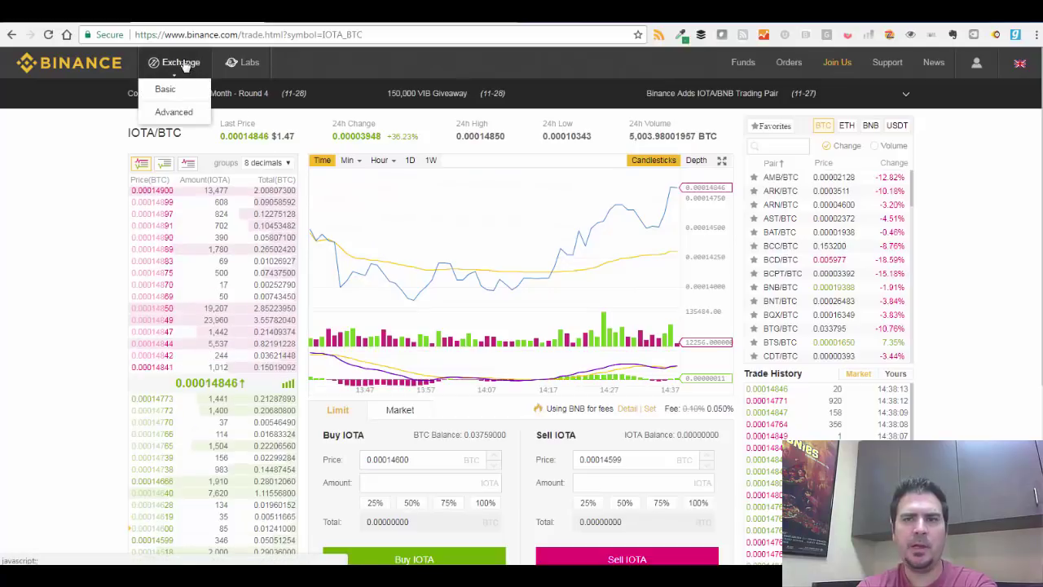
pyautogui.click(173, 89)
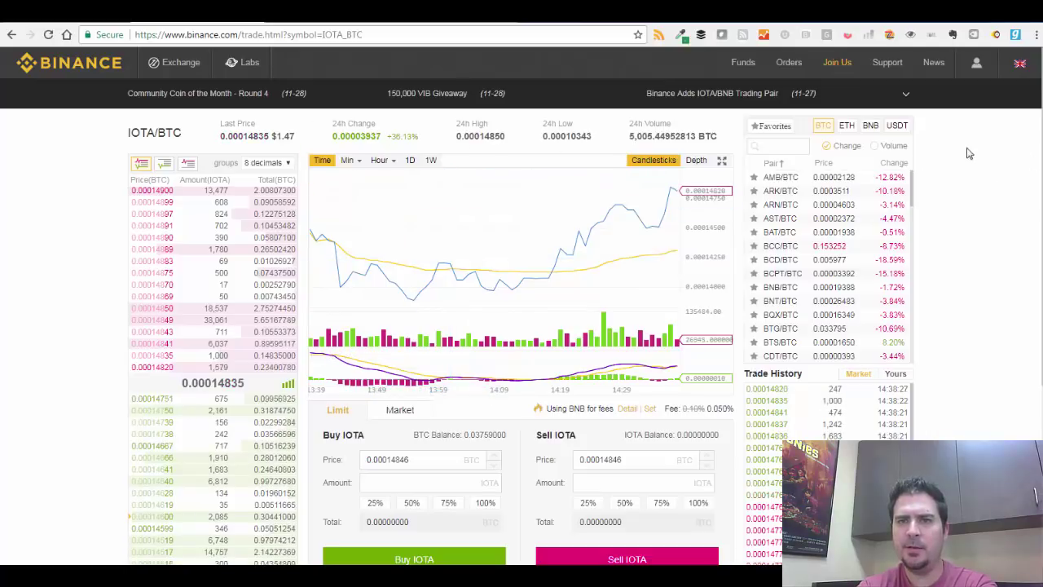
pyautogui.click(789, 63)
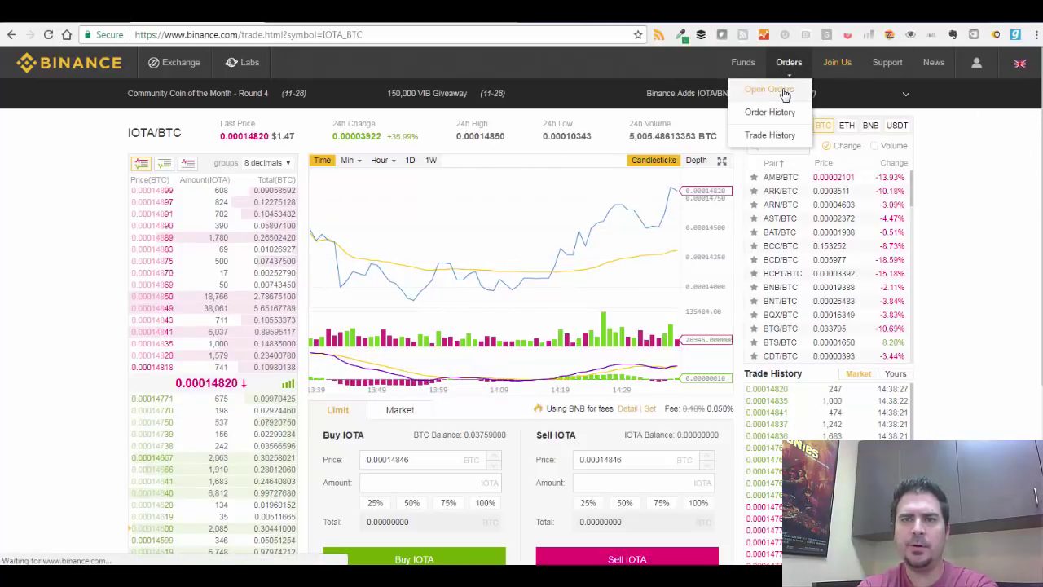
# Check the pending 85 IOTA buy at 0.00014600 BTC under Open Orders
pyautogui.click(781, 91)
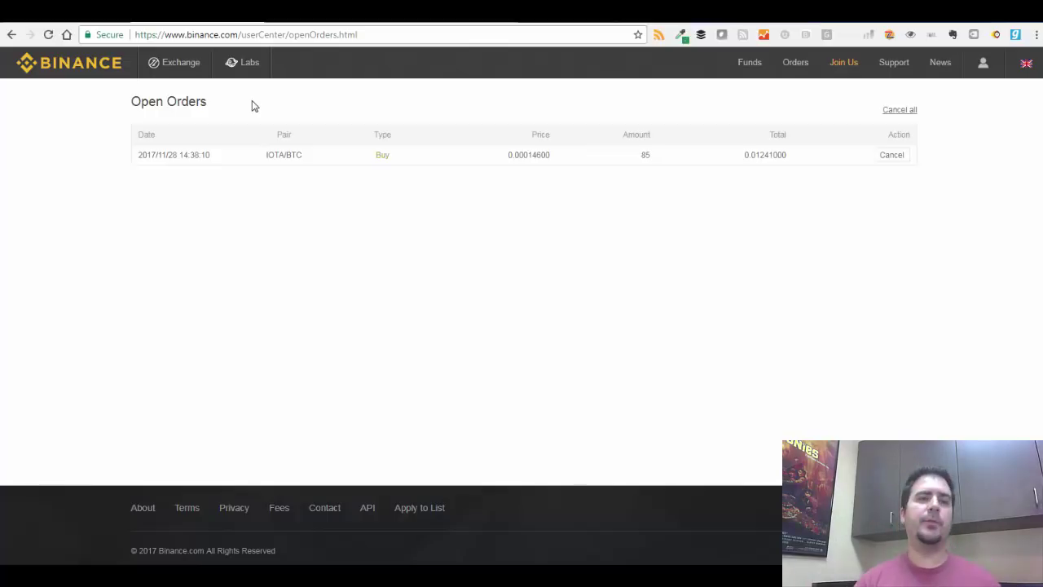
# Switch back to the Coinigy IOTA/BTC chart tab with Ctrl+Tab
pyautogui.hotkey('ctrl', 'Tab')
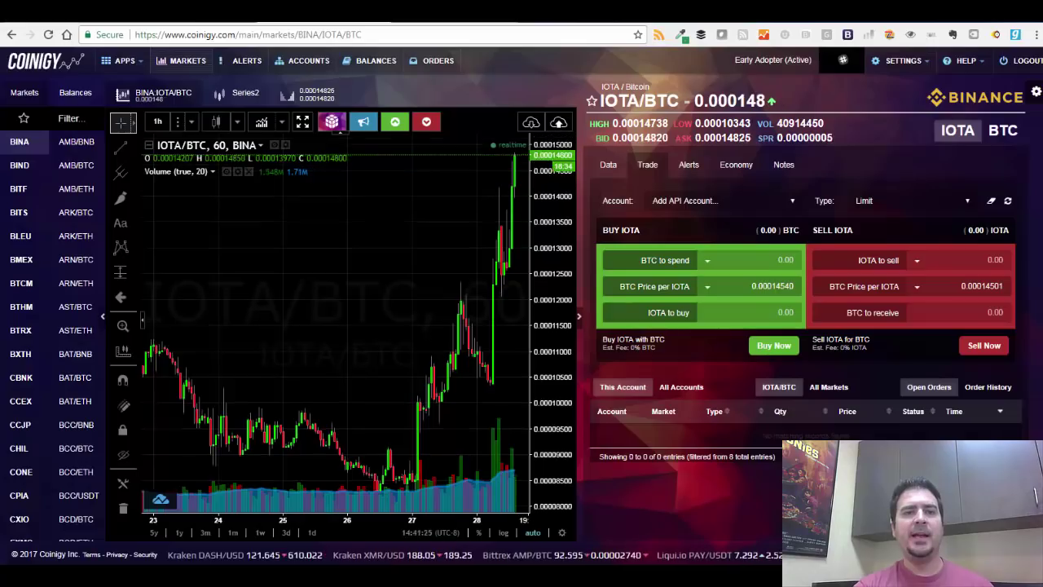